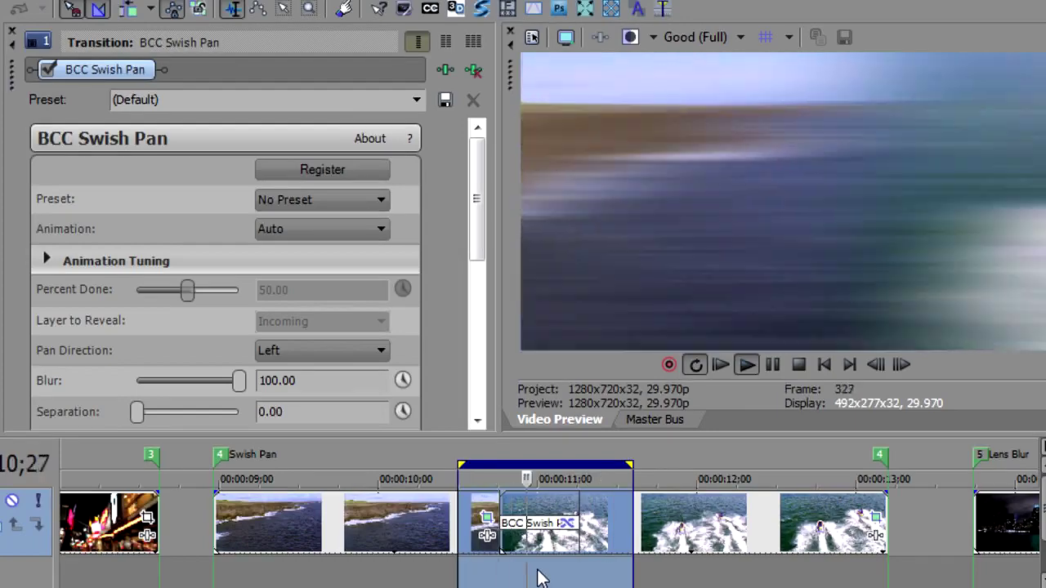
Step: Stop the playback and set the BCC Swish Pan transition's Animation to Pct. Done
key(Return)
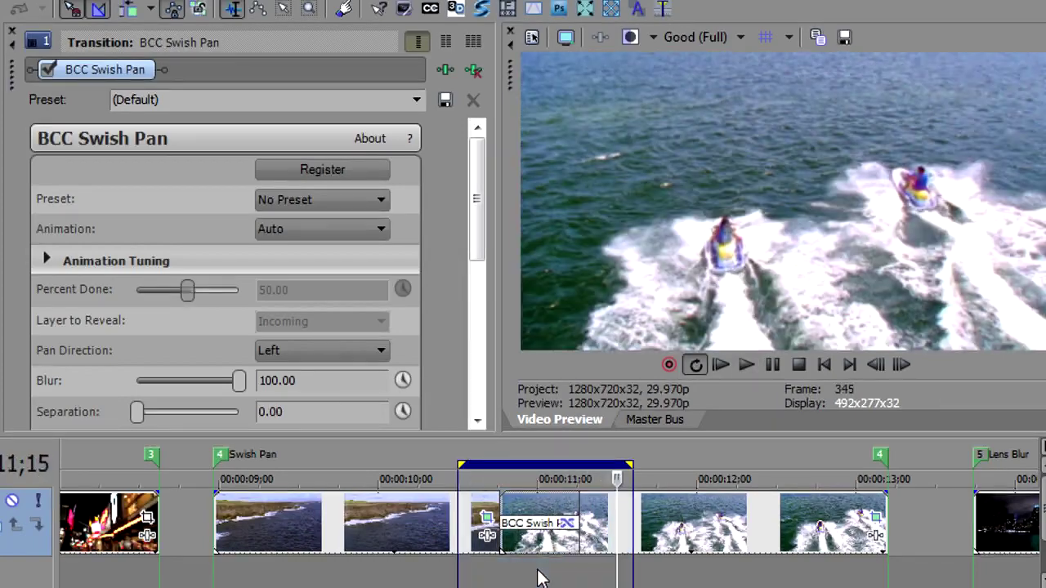
drag(474, 205, 478, 243)
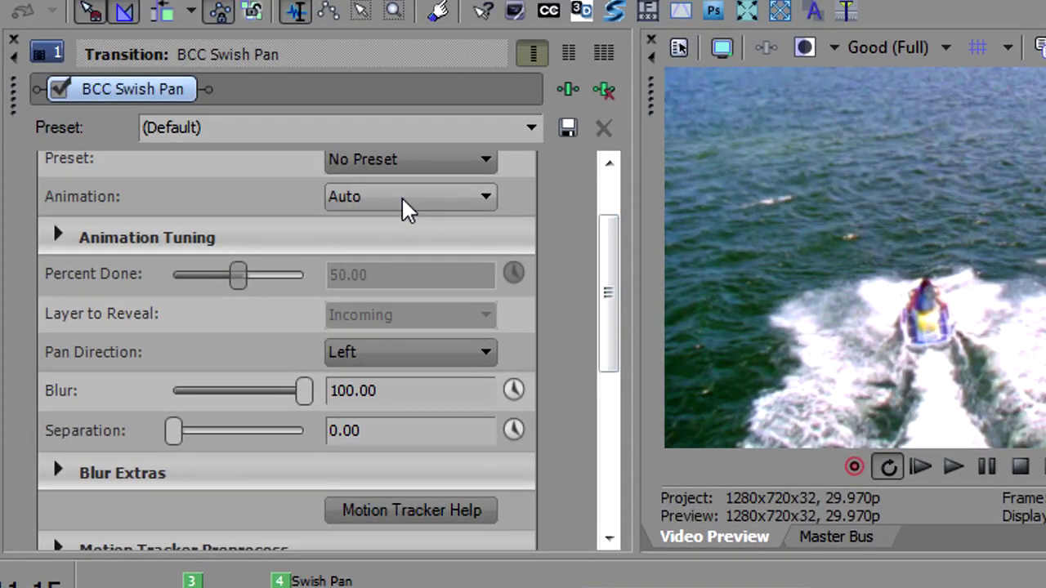
click(399, 196)
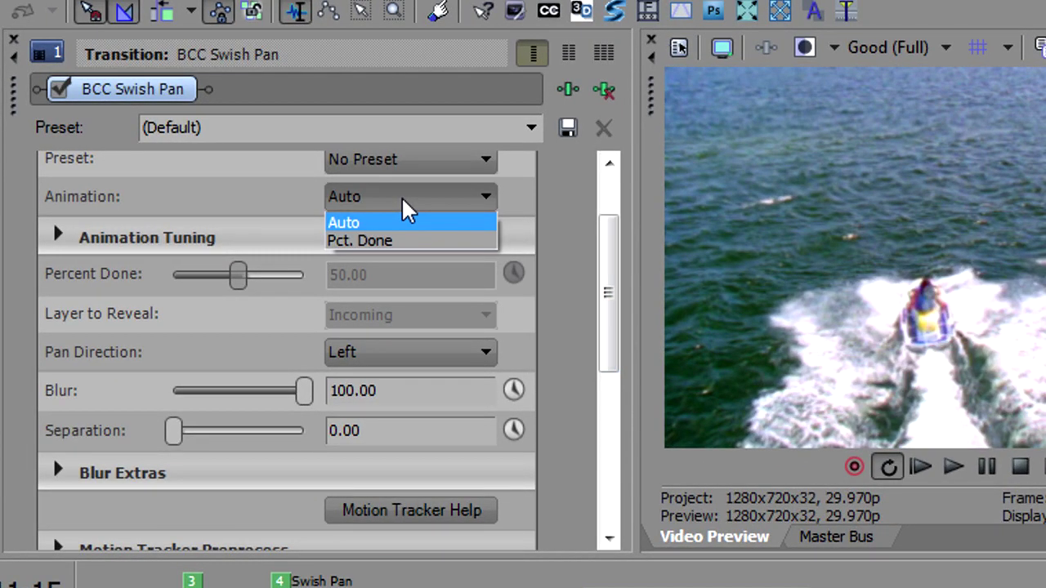
click(411, 241)
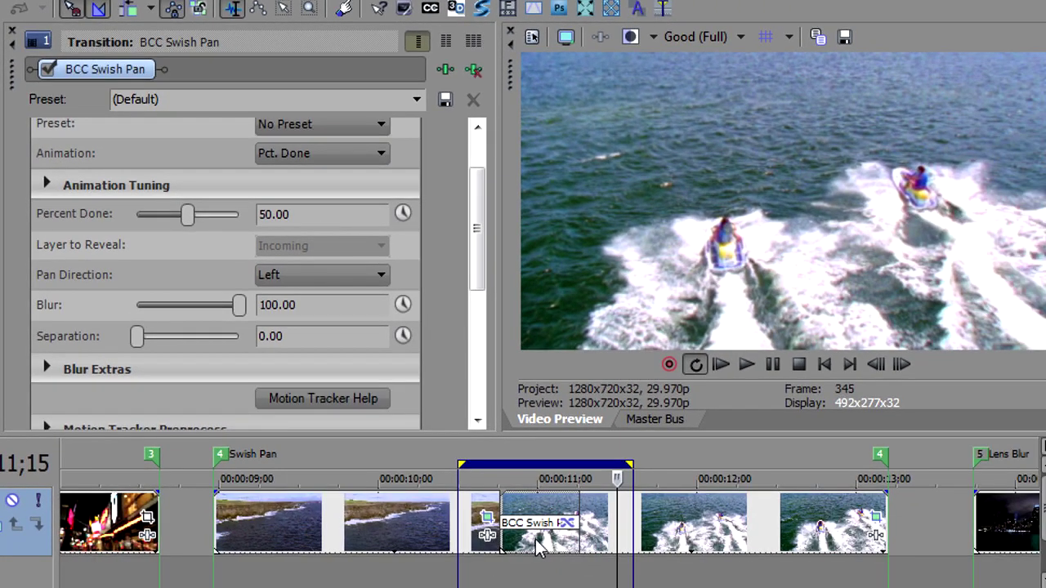
Step: Enable keyframing for Percent Done and set it to 0 at the start of the swish pan transition
click(538, 548)
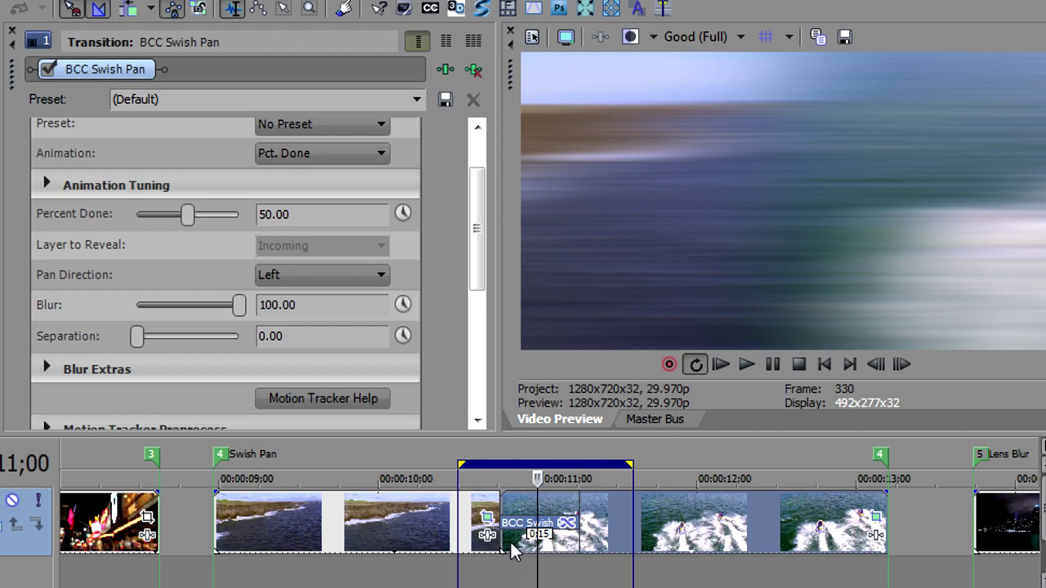
click(511, 547)
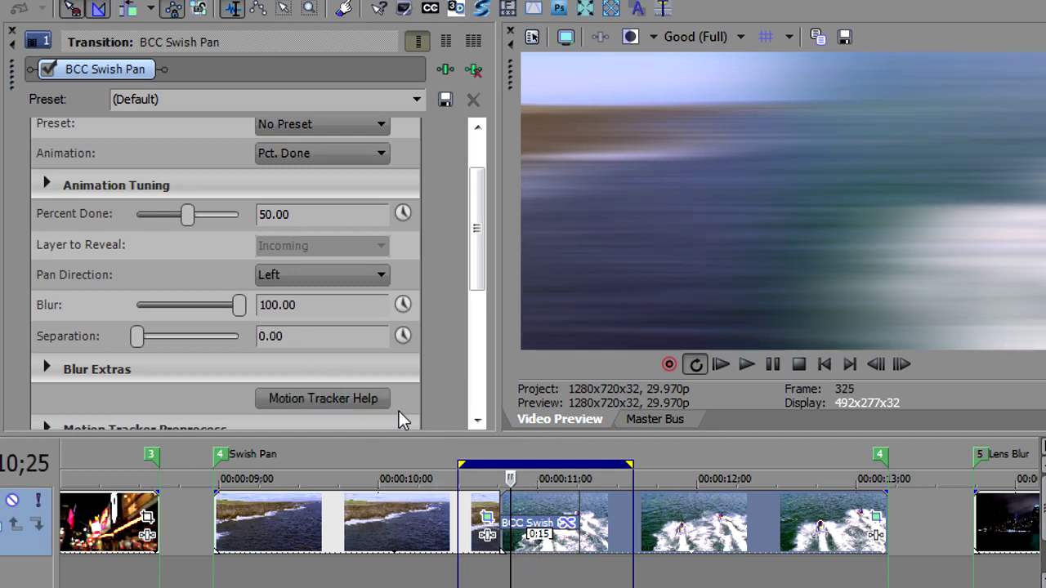
key(space)
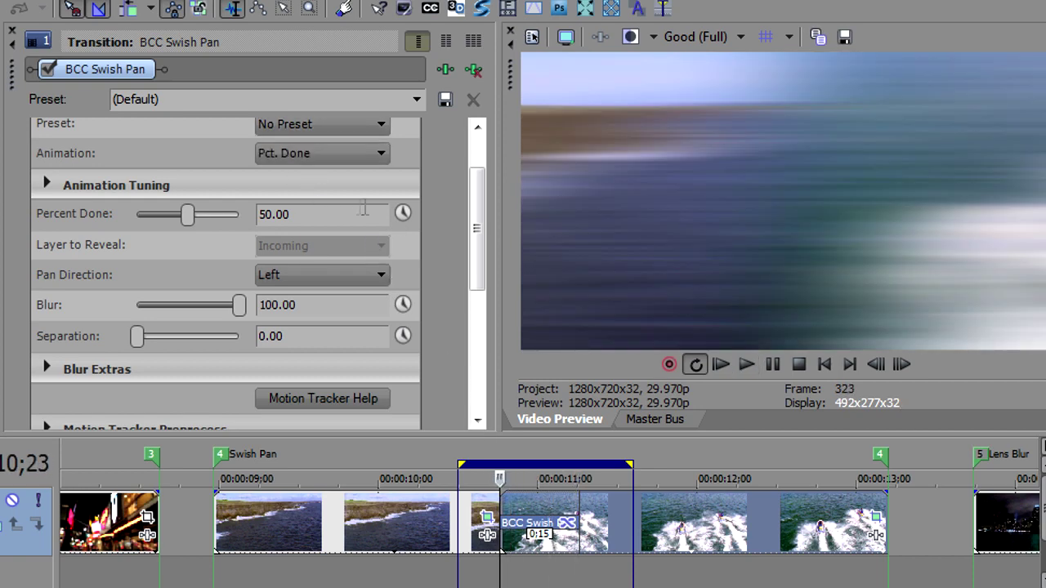
click(402, 214)
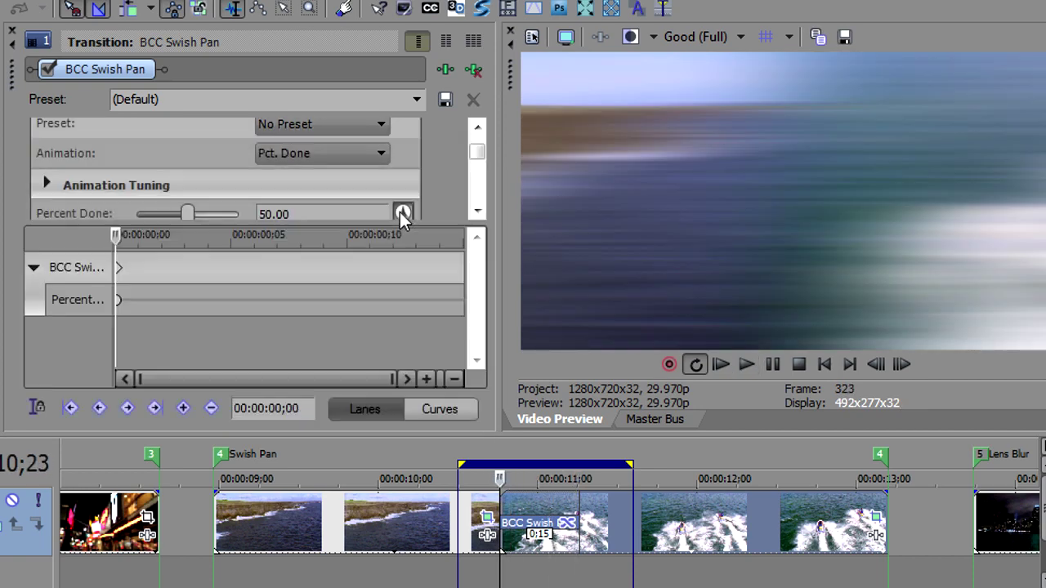
drag(157, 225, 168, 278)
drag(186, 214, 135, 221)
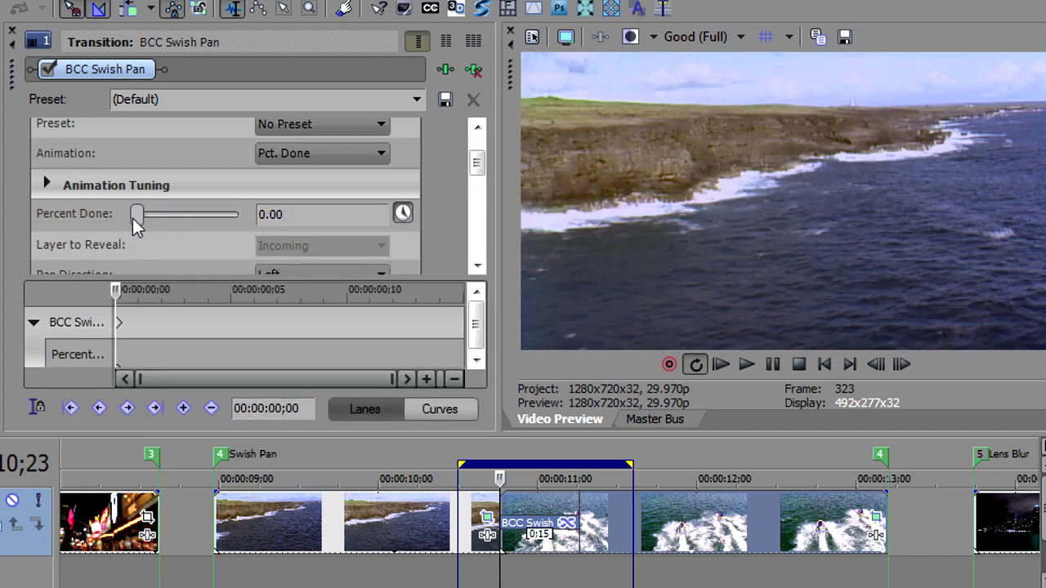
Step: Sync the keyframe cursor with the timeline, add a Percent Done keyframe of 100 at the transition's end, and play the result
click(578, 499)
drag(139, 214, 242, 221)
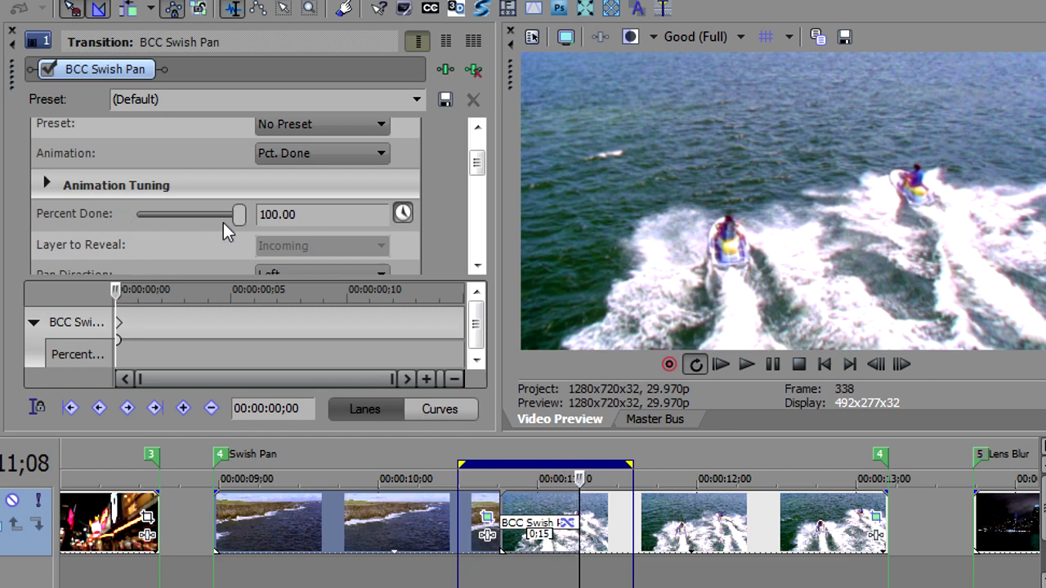
drag(240, 213, 112, 213)
click(46, 411)
drag(137, 215, 245, 214)
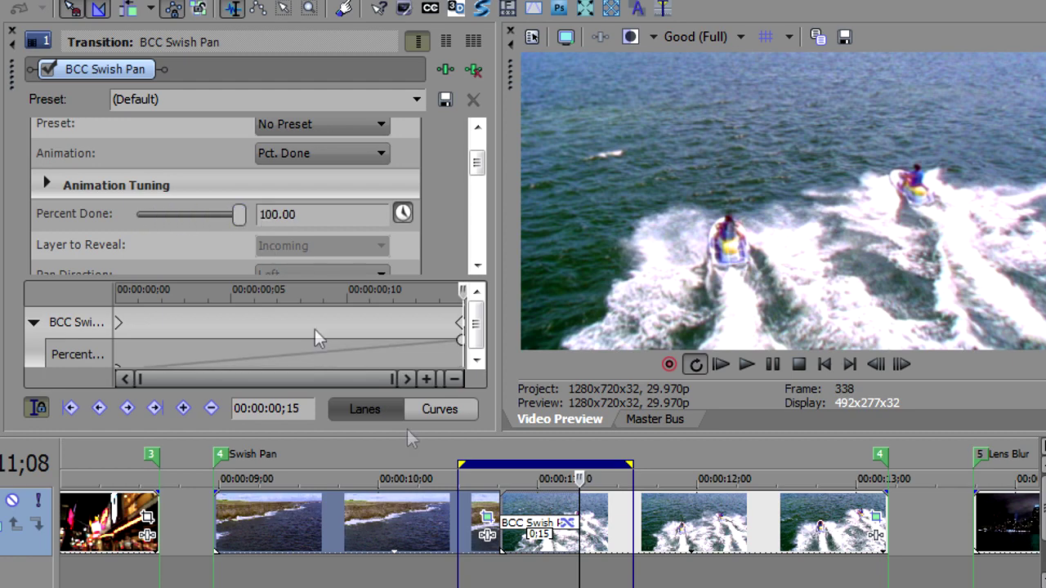
click(504, 503)
key(space)
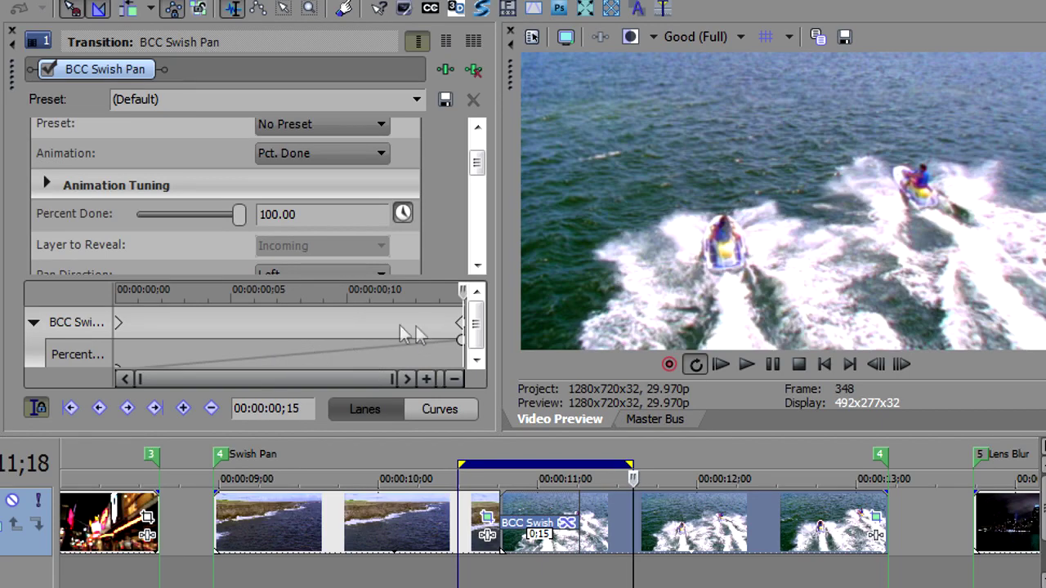
Step: Add Percent Done keyframes of 100 at 00:00:00;05 and 0 at 00:00:00;09
click(230, 313)
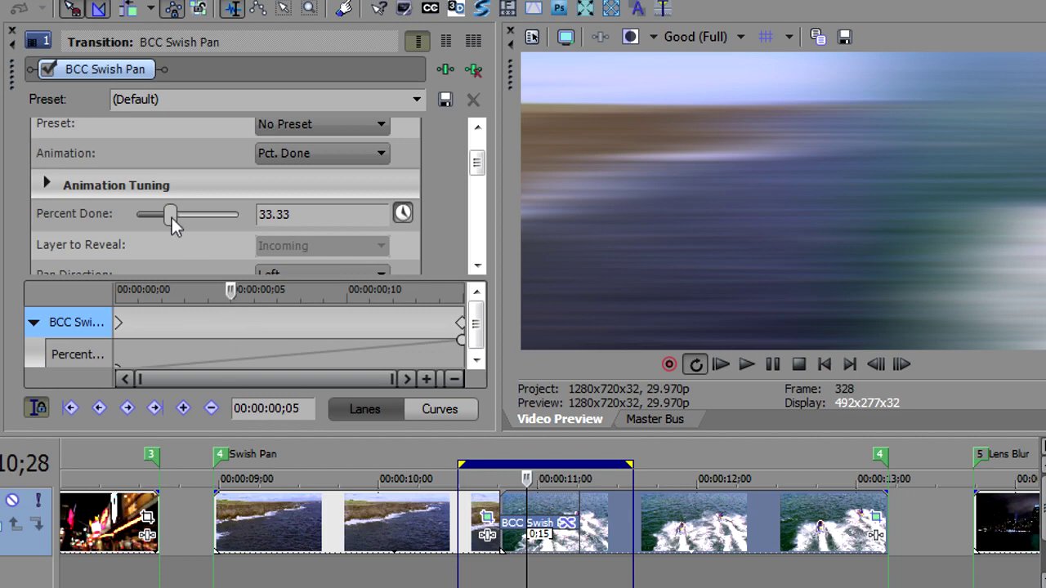
drag(171, 215, 241, 214)
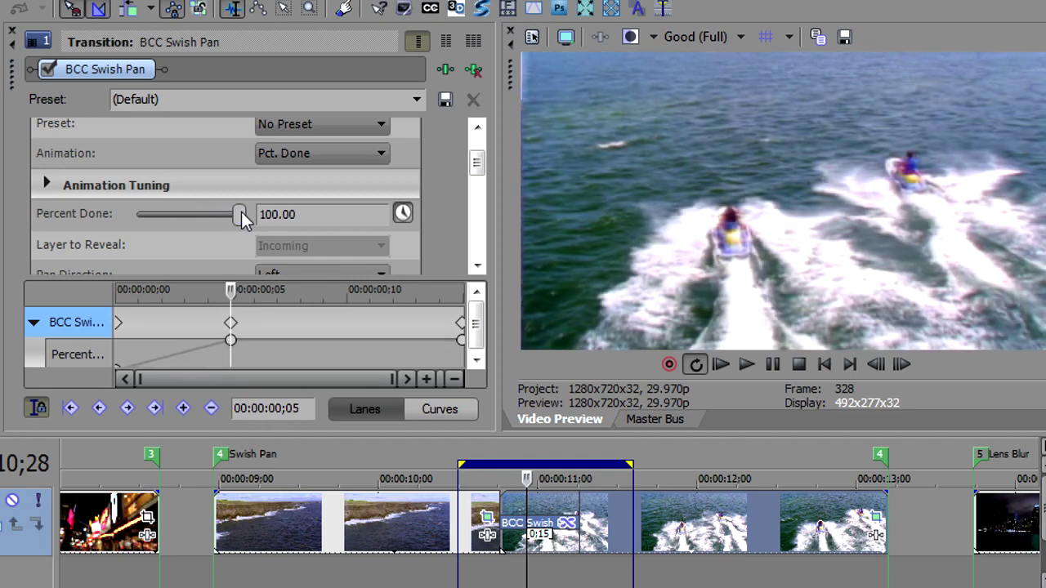
click(338, 319)
drag(234, 211, 133, 218)
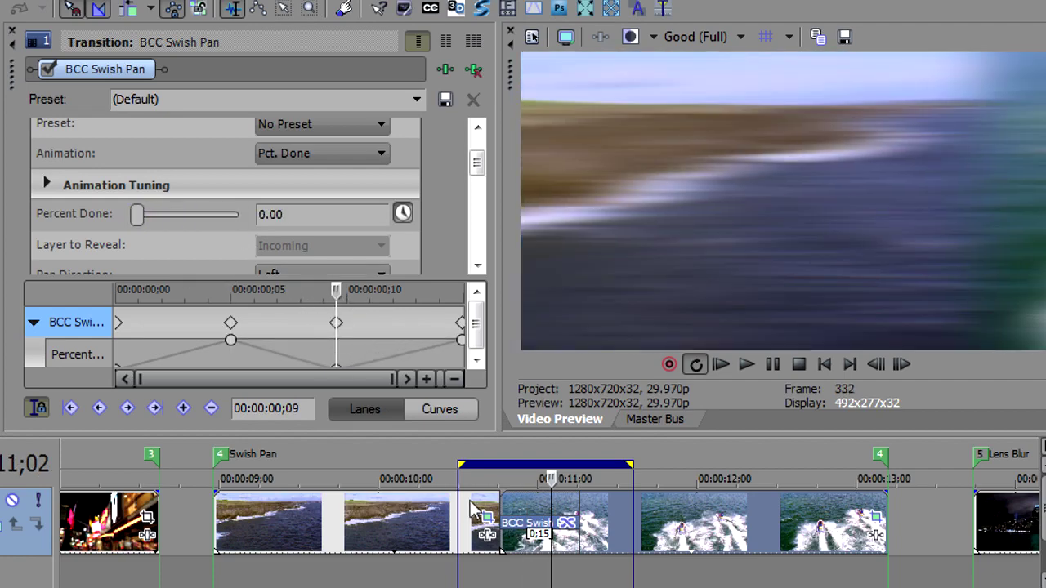
Step: Play the looped region to preview the back-and-forth swish pan
click(486, 584)
key(space)
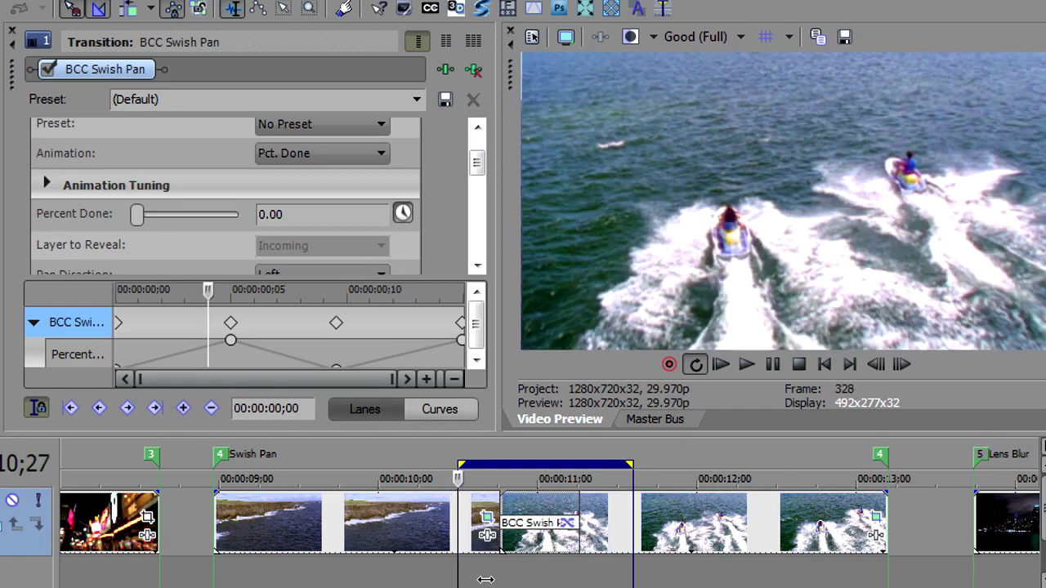
key(space)
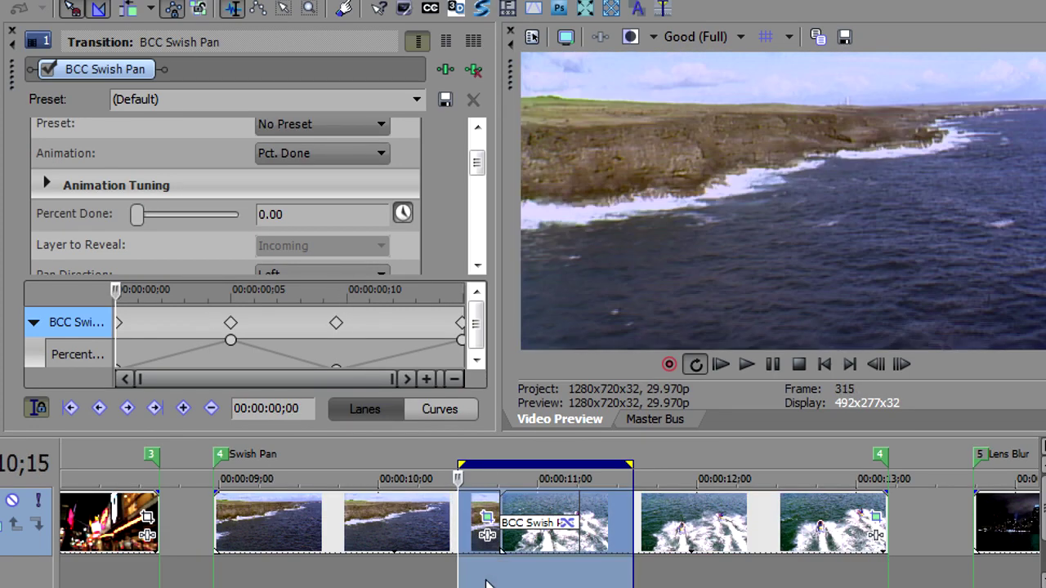
key(space)
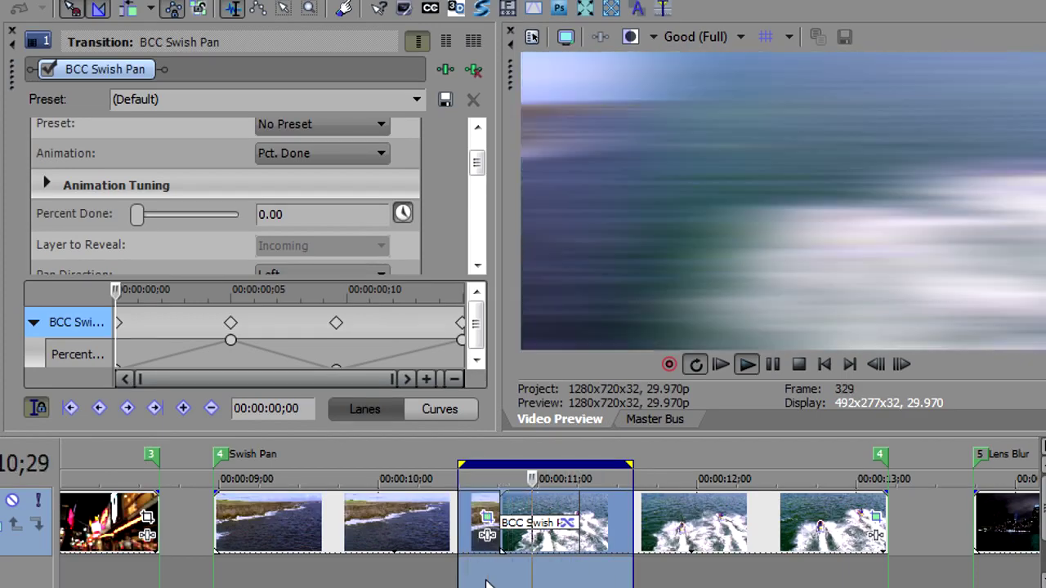
key(Return)
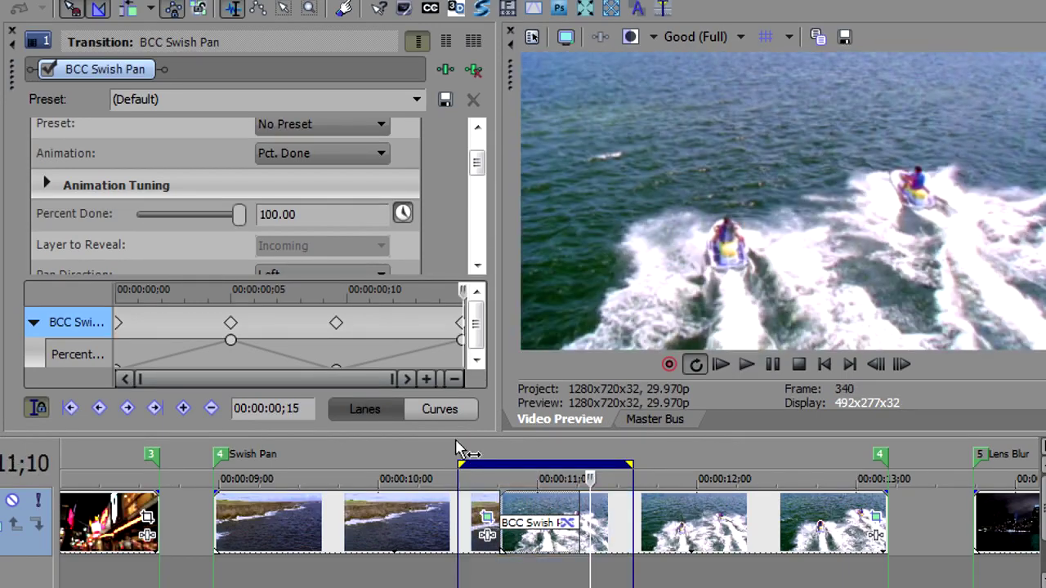
Step: Remove the Percent Done keyframes and set Animation back to Auto
click(403, 213)
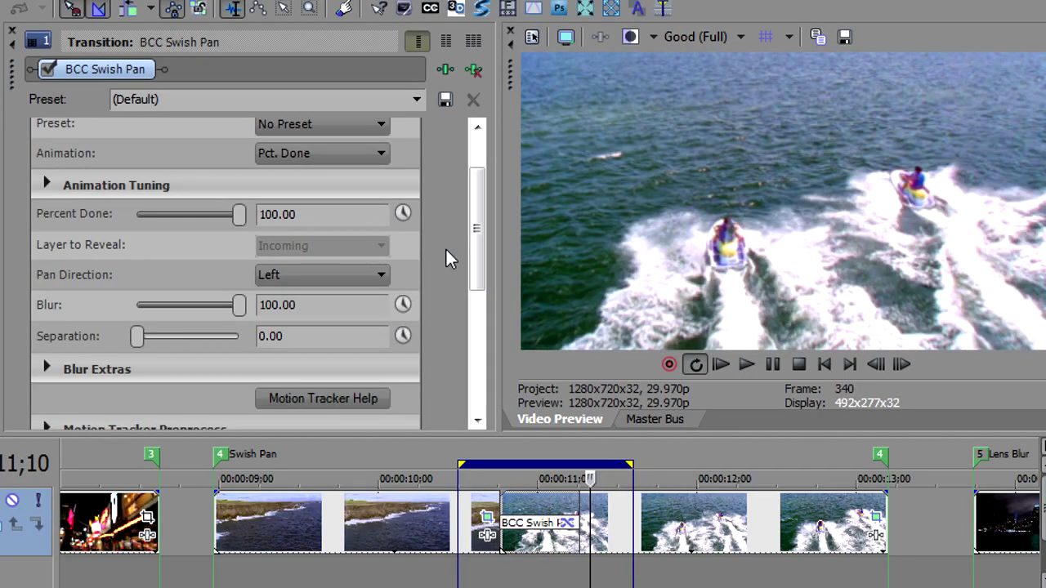
click(339, 153)
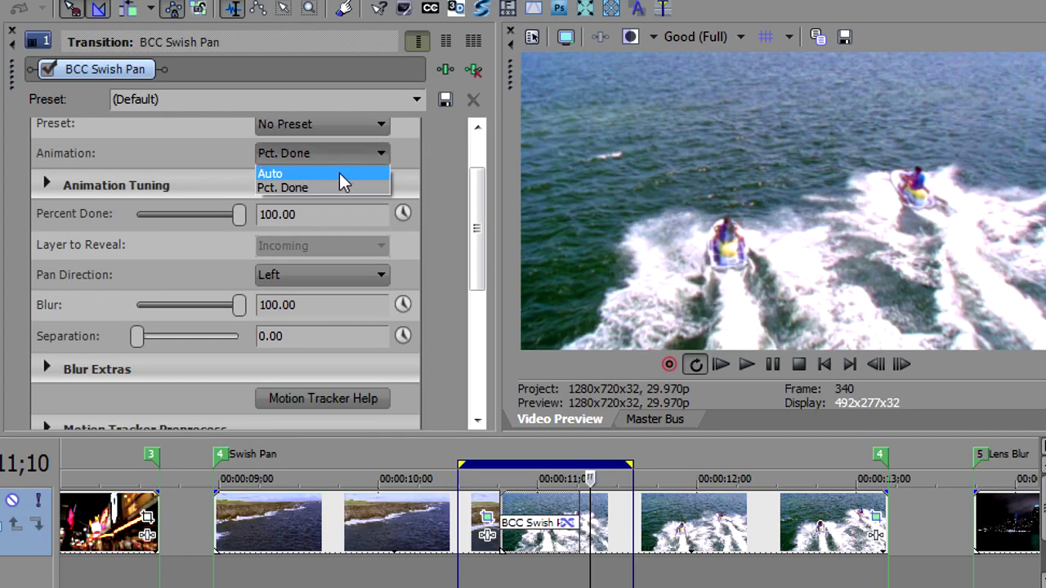
click(342, 175)
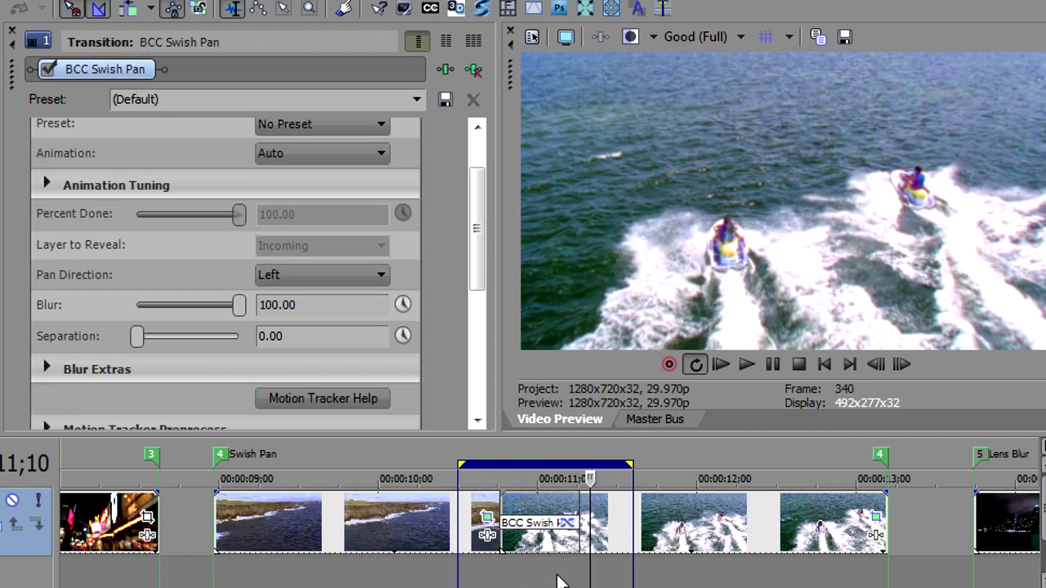
Step: Expand Animation Tuning, place the playhead at frame 330 mid-transition, and turn on View Ease Curve
click(47, 186)
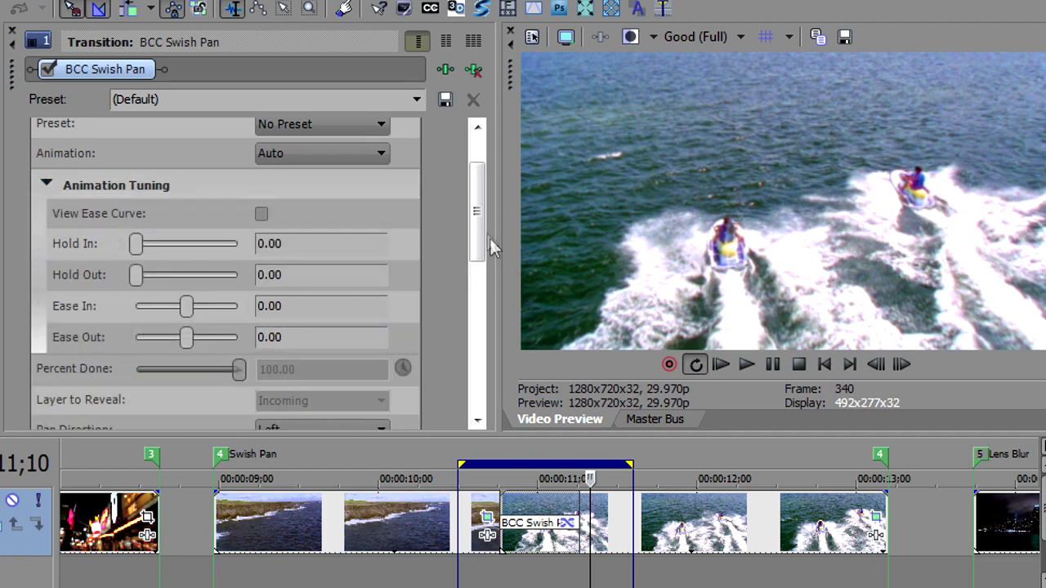
drag(478, 222, 477, 237)
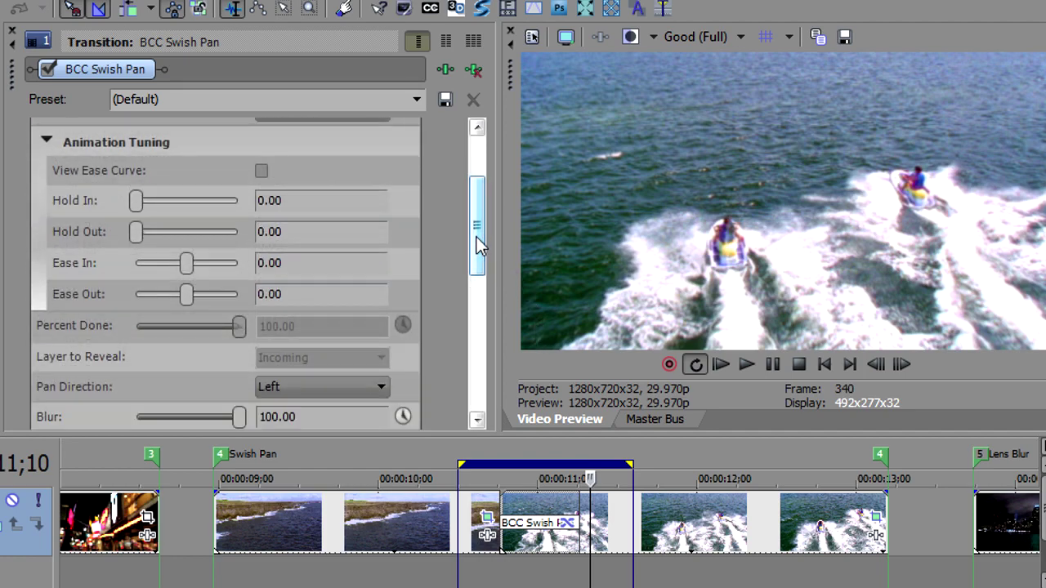
click(527, 571)
click(538, 576)
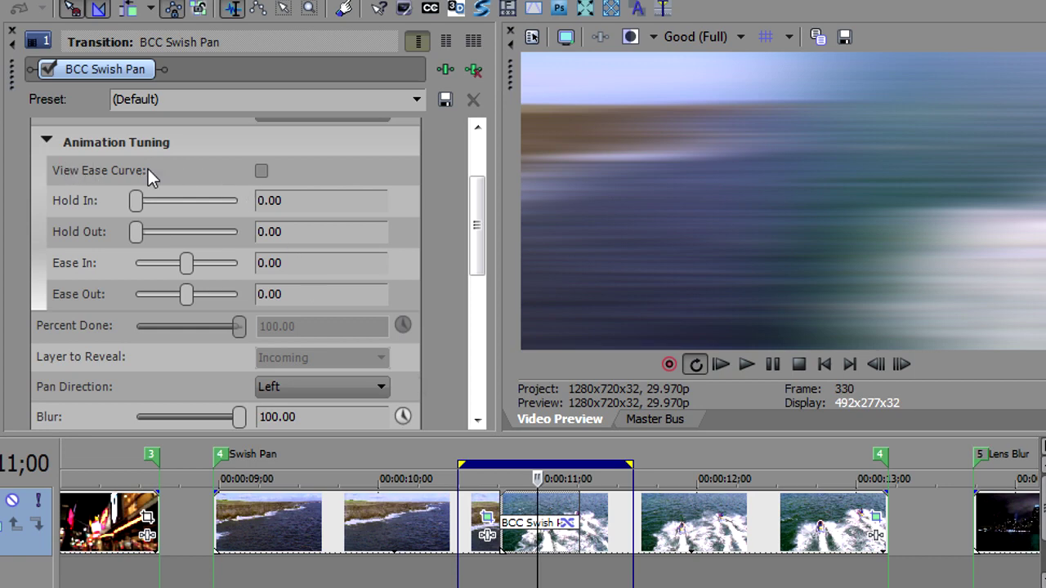
click(260, 171)
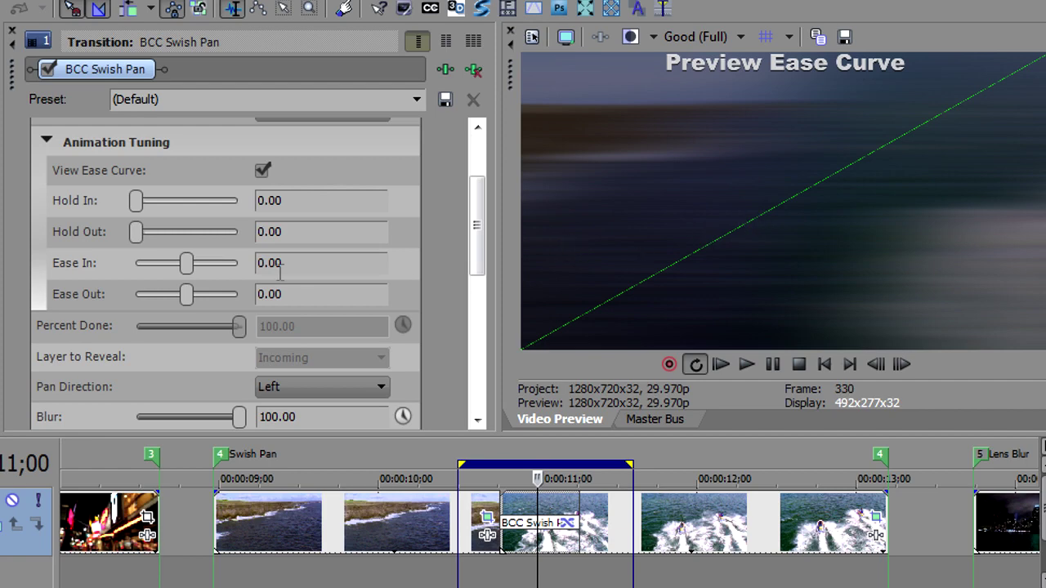
Step: Set Ease In to 30.53 and Ease Out to 32.63
drag(186, 261, 204, 263)
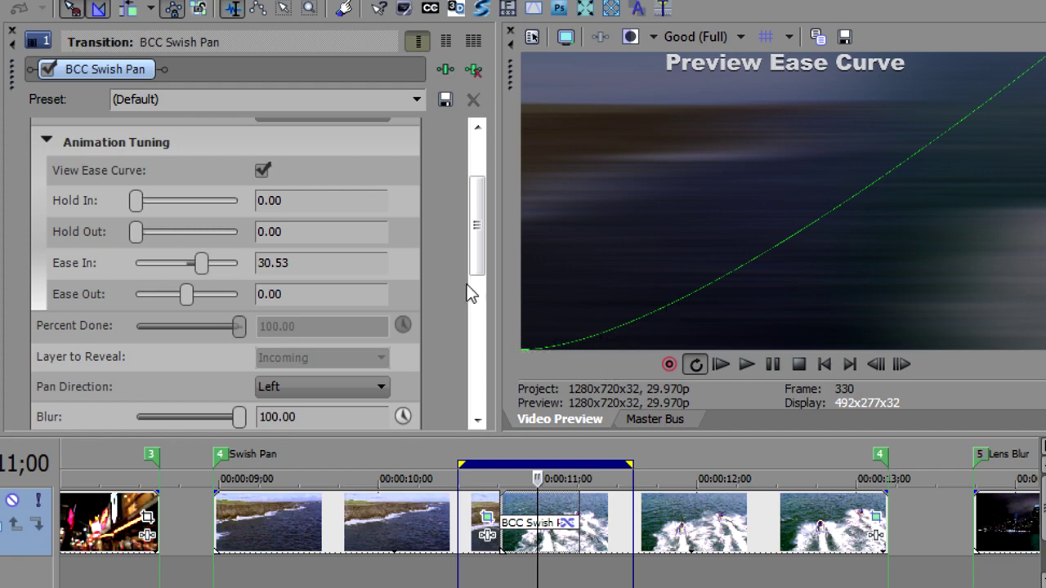
drag(186, 296, 208, 299)
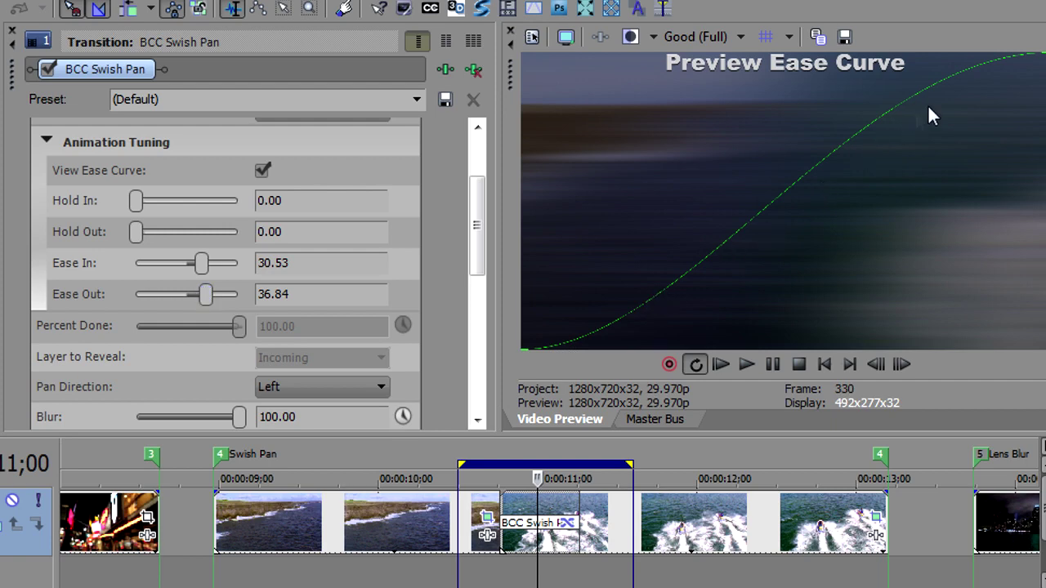
drag(207, 297, 204, 297)
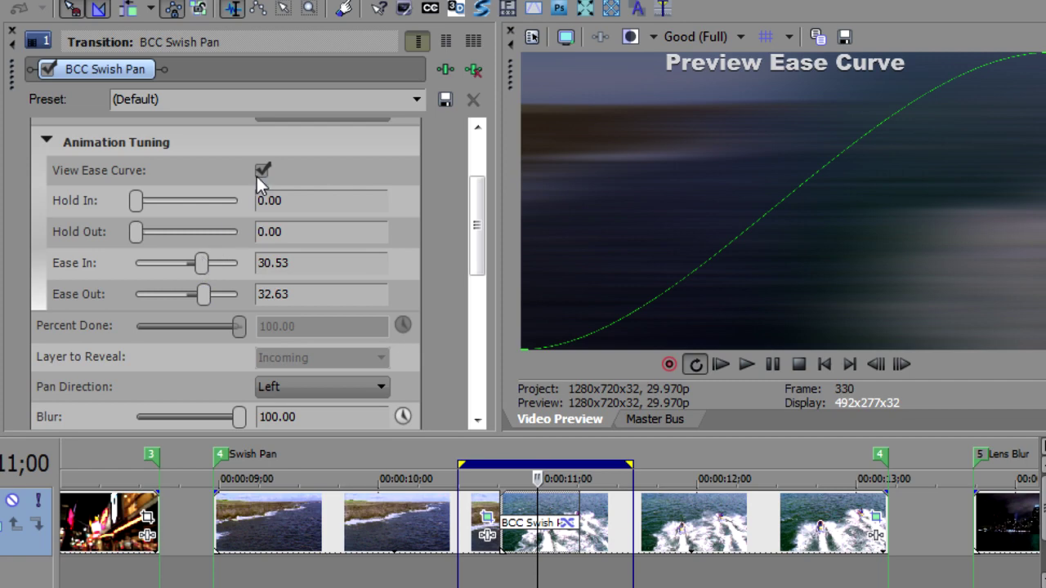
Step: Turn off View Ease Curve, play the eased transition, and return the playhead to just before it
click(262, 171)
click(501, 580)
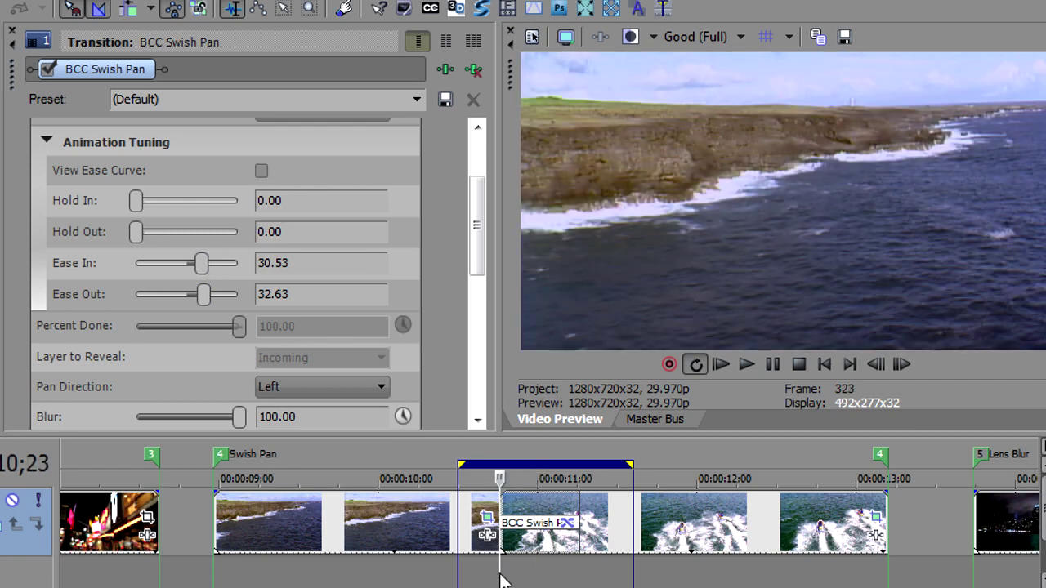
key(space)
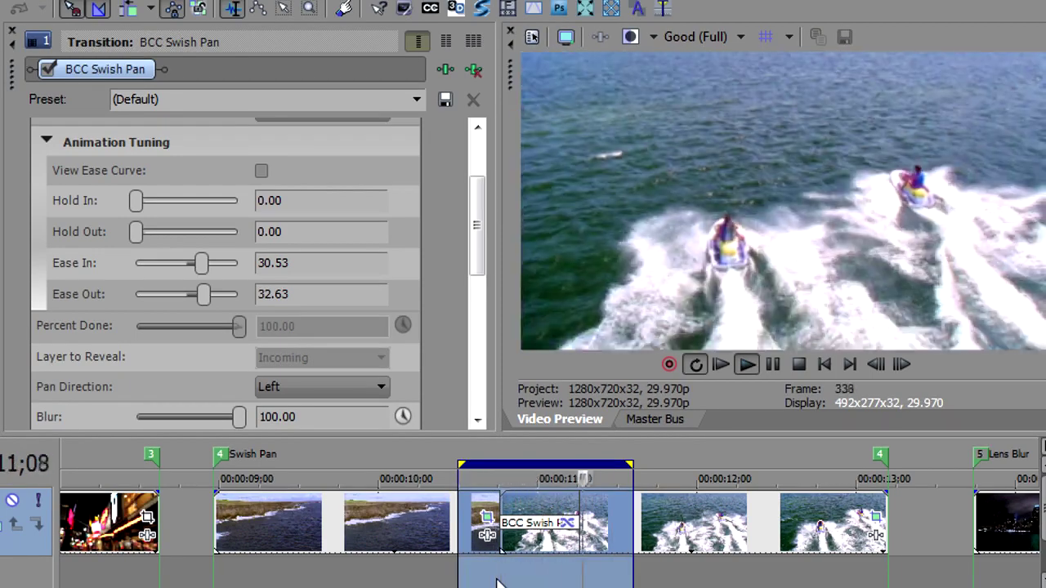
key(Return)
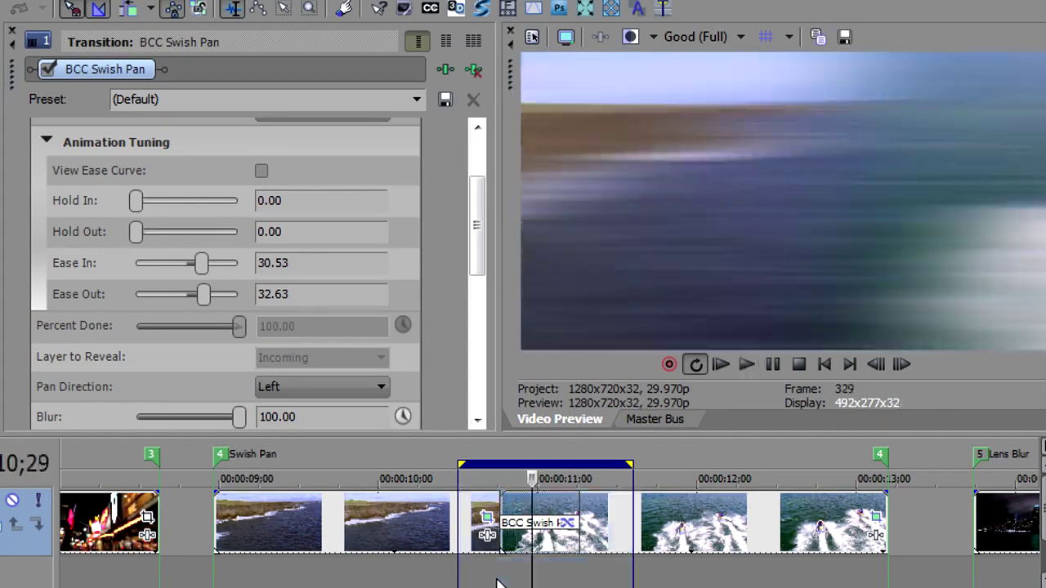
mouse_move(532, 479)
mouse_down()
mouse_move(587, 479)
mouse_move(487, 474)
mouse_up()
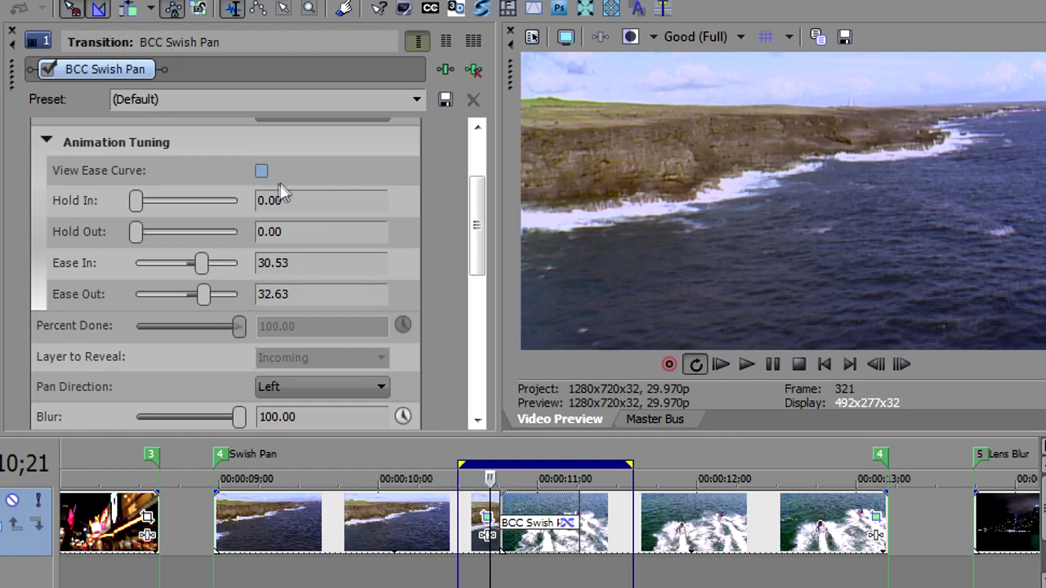
Step: Turn View Ease Curve back on and place the playhead at frame 326, early in the transition
click(262, 173)
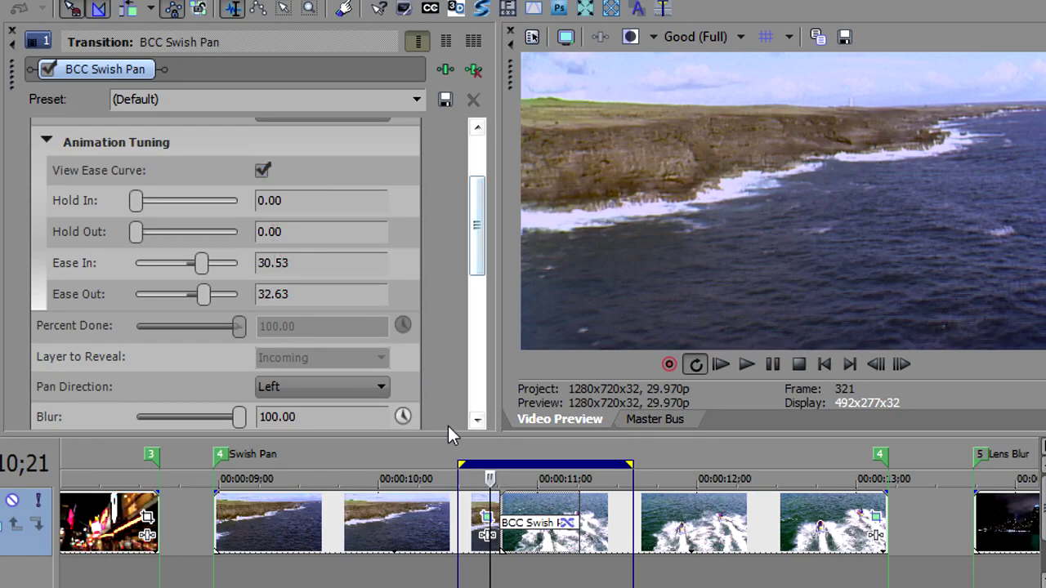
click(517, 513)
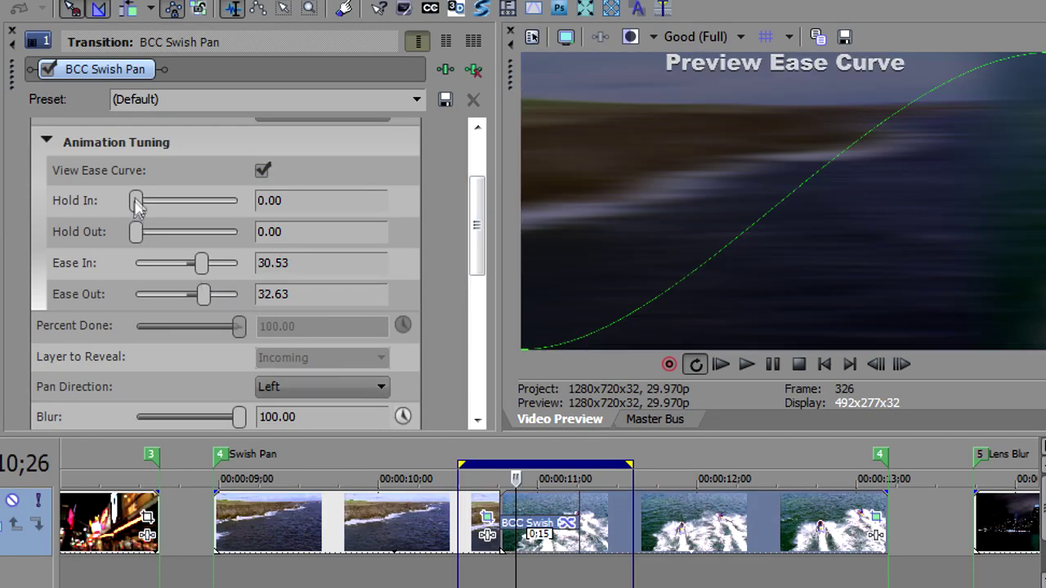
Step: Set Hold In to 25.26 and Hold Out to 26.32, and turn off View Ease Curve
drag(139, 204, 164, 232)
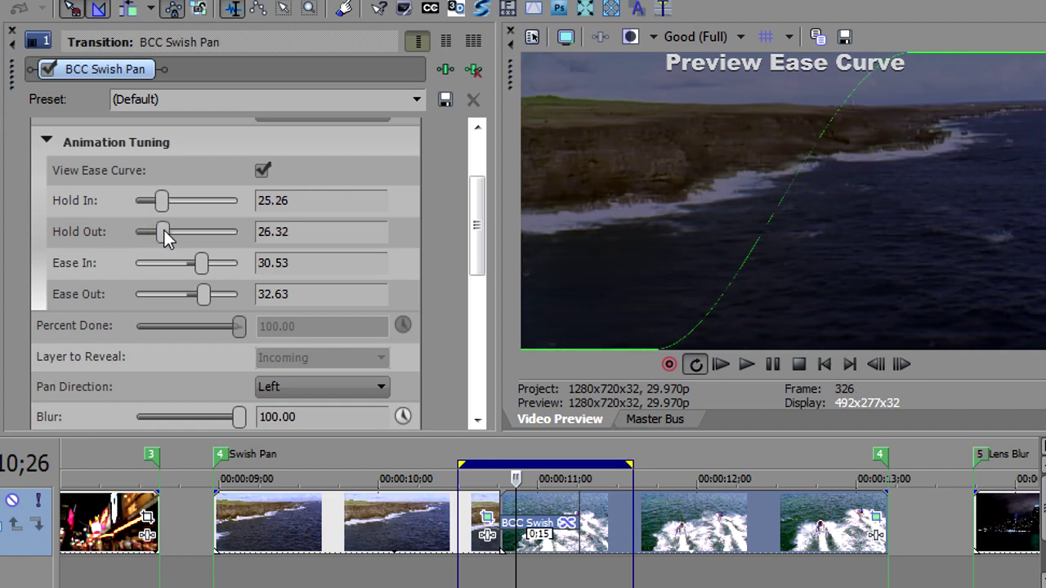
click(261, 171)
Step: Play the transition repeatedly from just before its start to review the effect of the hold settings
click(500, 519)
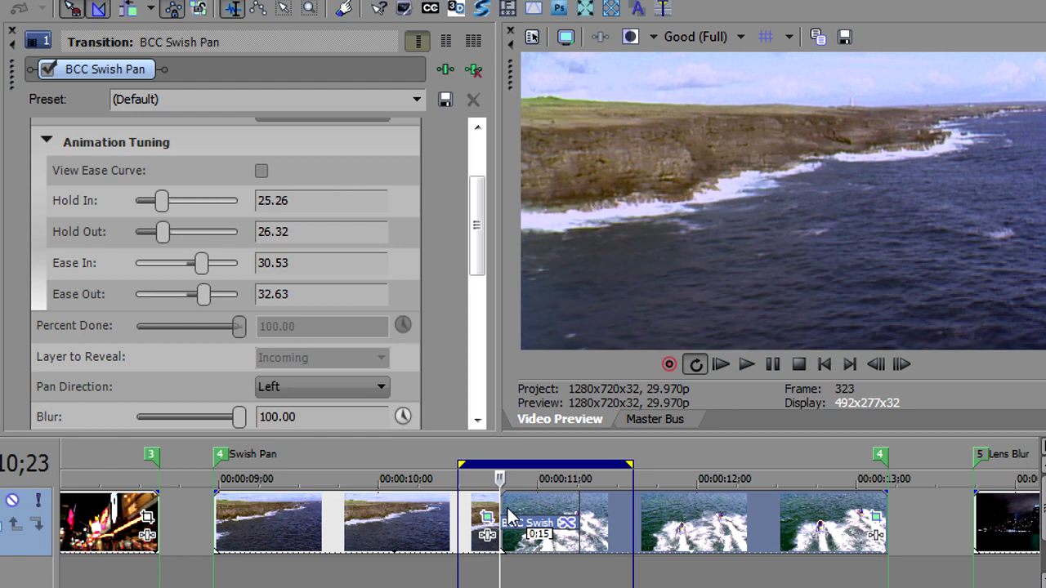
key(space)
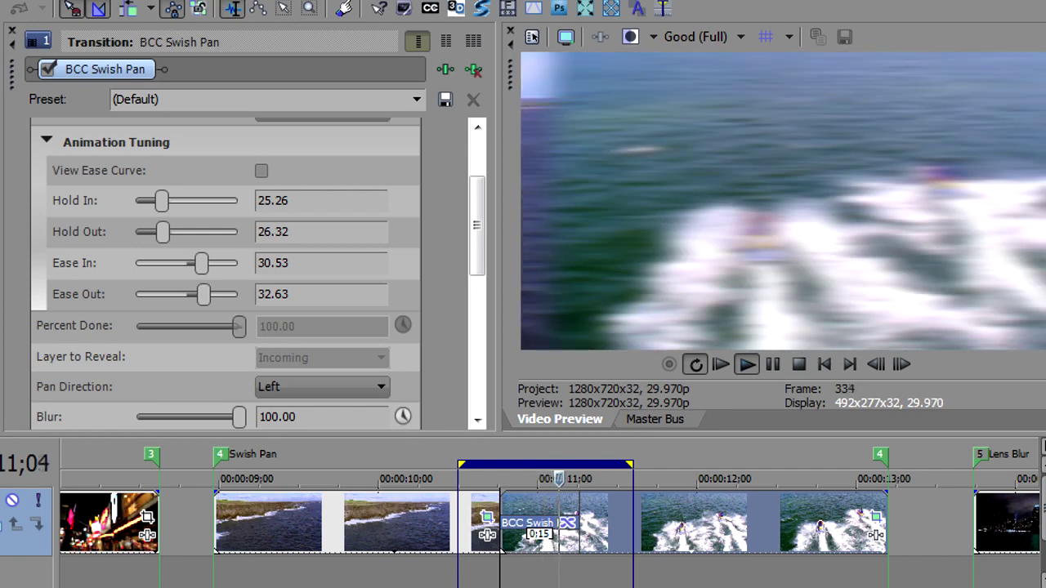
key(Return)
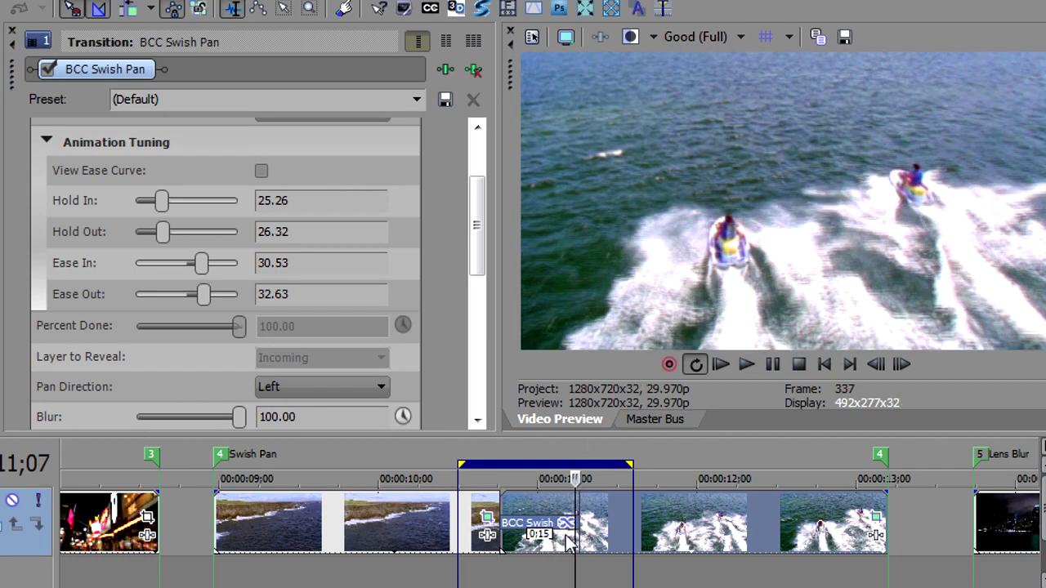
mouse_move(575, 490)
mouse_down()
mouse_move(560, 481)
mouse_move(569, 481)
mouse_up()
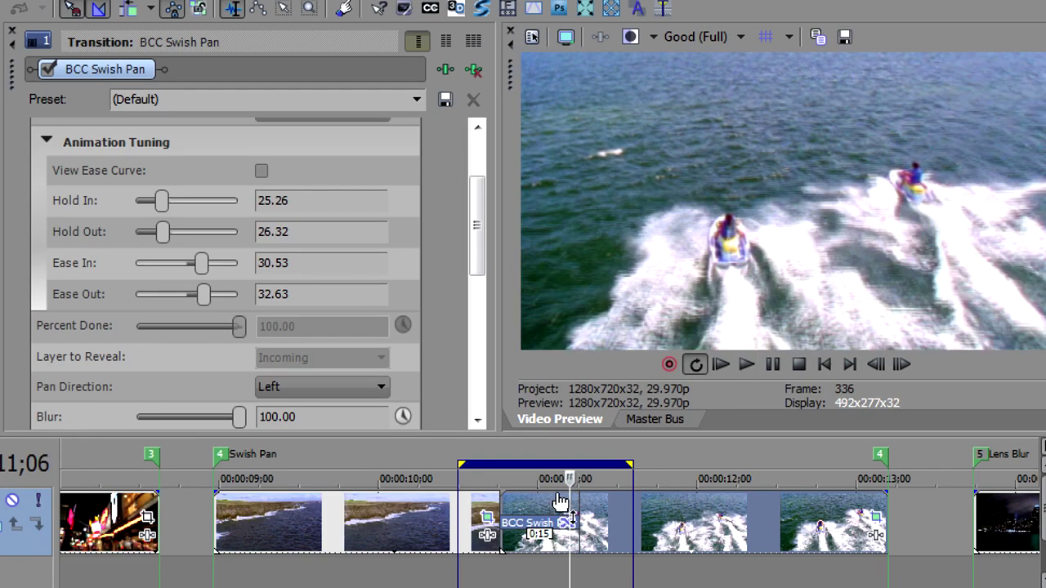
click(479, 577)
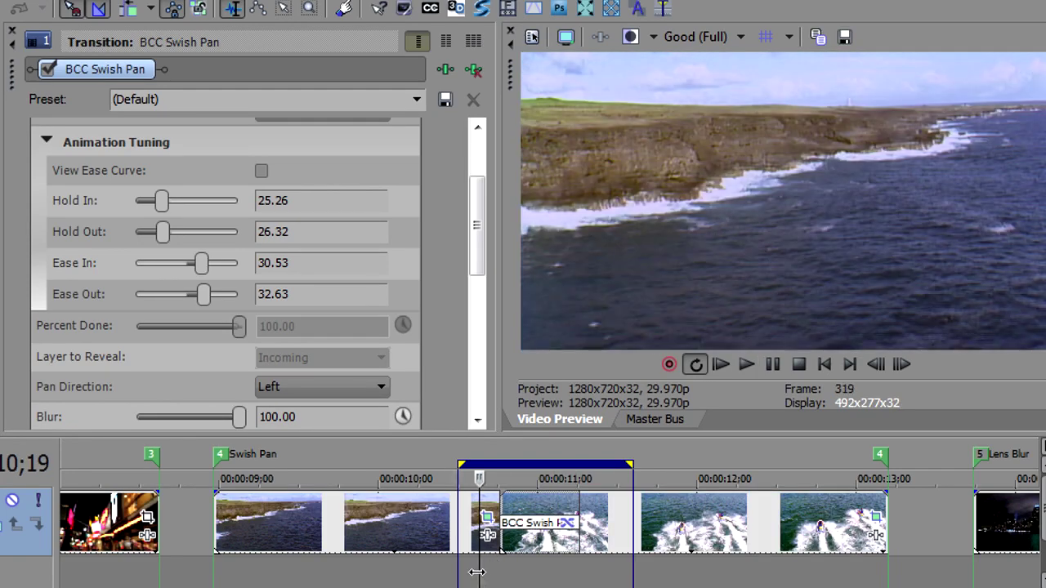
double_click(477, 573)
key(space)
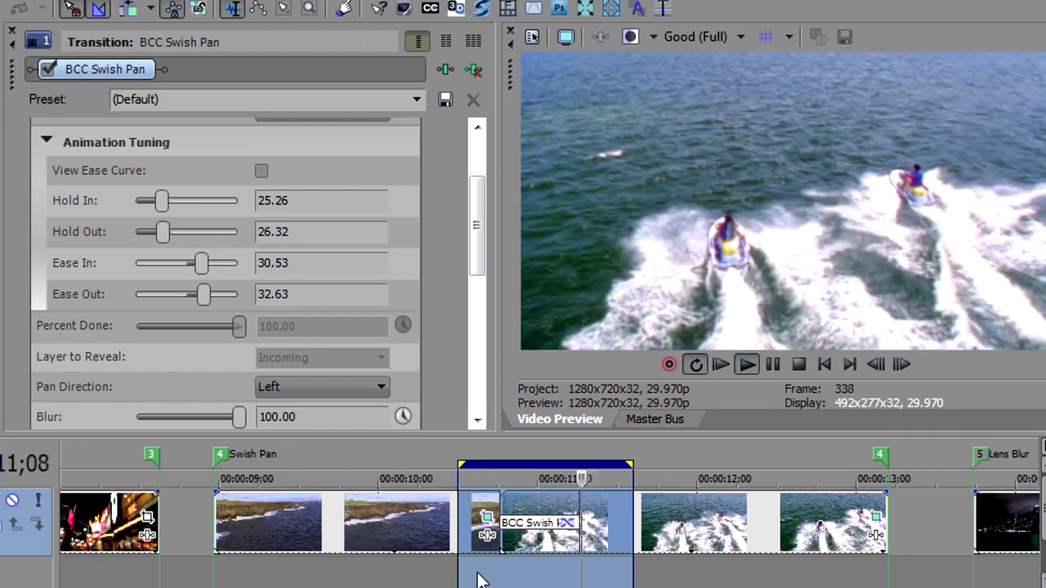
key(space)
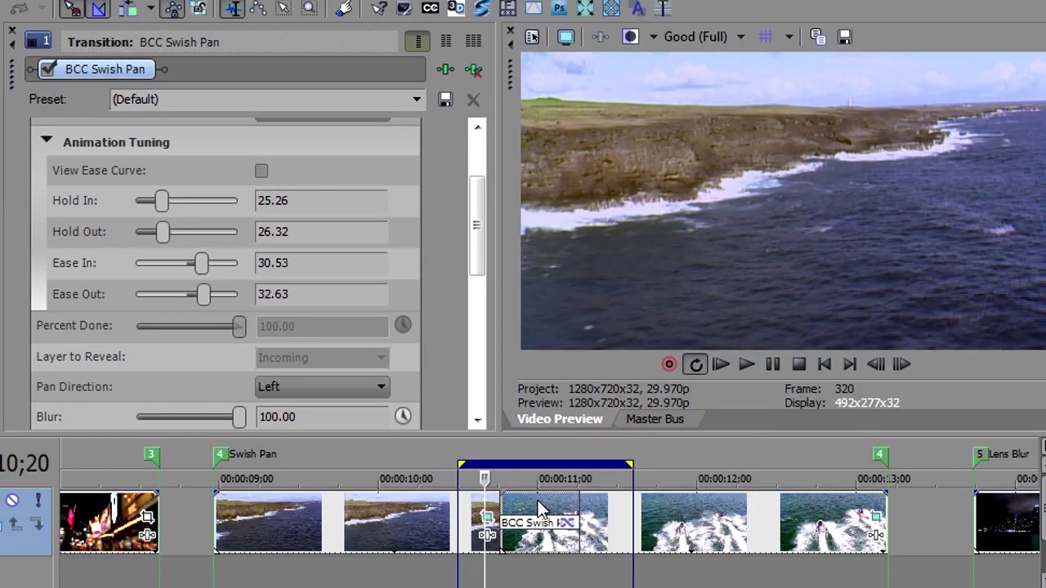
Step: Reset Hold In and Hold Out to 0.00 for the Swish Pan transition
click(294, 294)
drag(163, 201, 104, 206)
drag(164, 232, 128, 233)
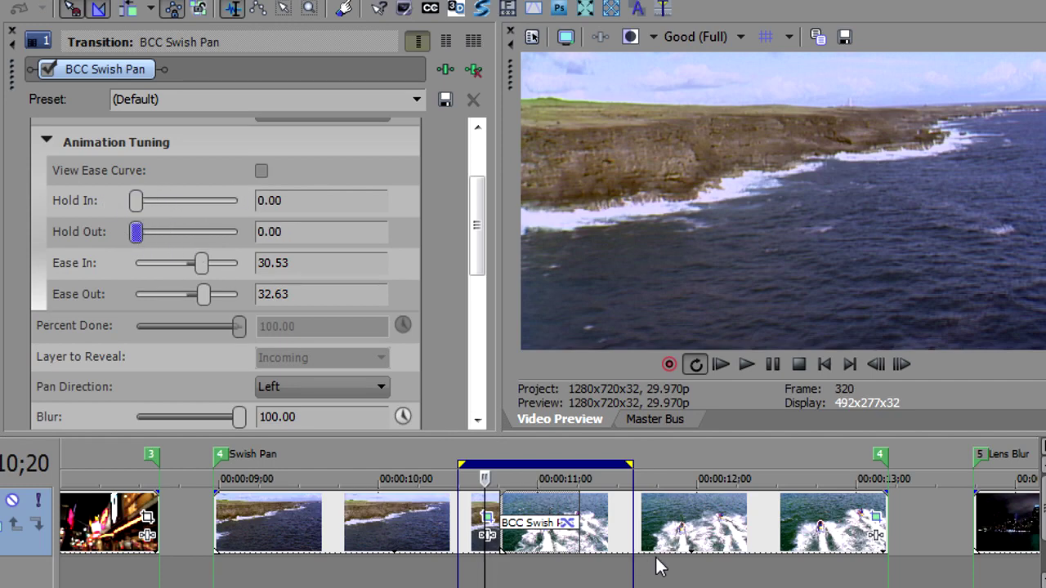
click(611, 527)
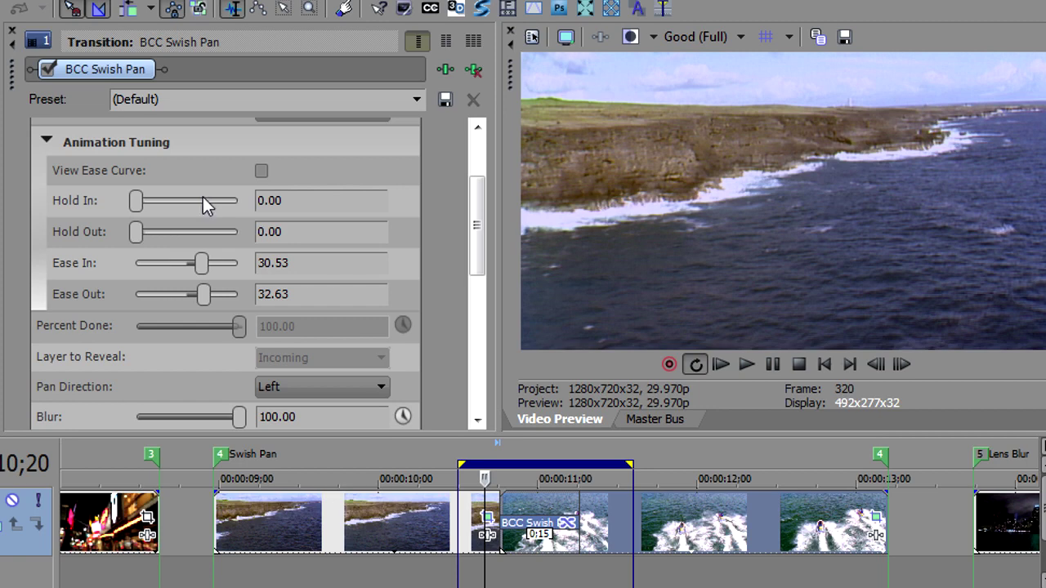
Step: Preview the ease curve at frame 330 mid-transition, turn View Ease Curve off again, and collapse Animation Tuning
click(43, 136)
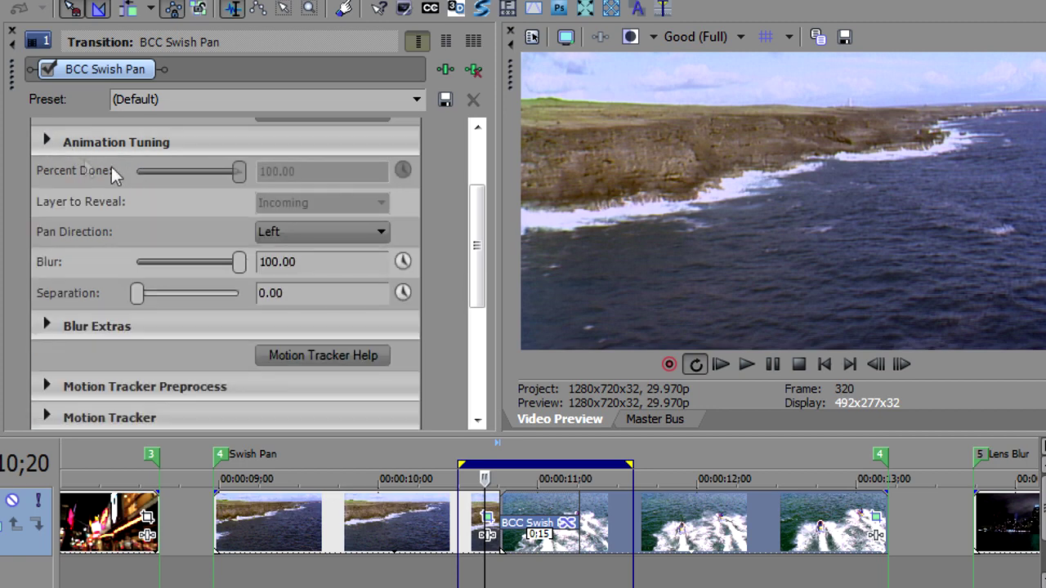
click(46, 139)
click(261, 170)
click(535, 498)
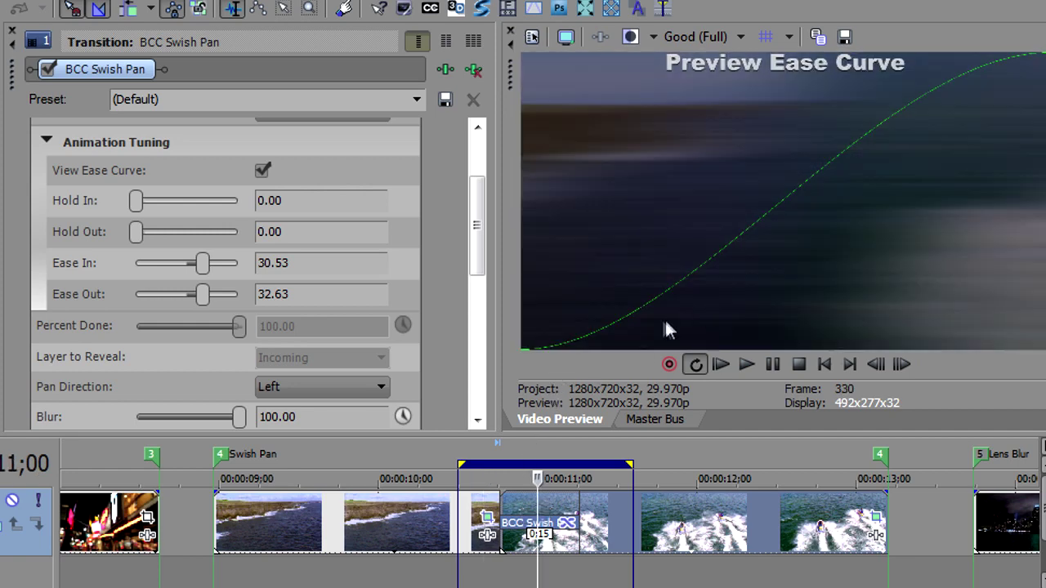
click(262, 172)
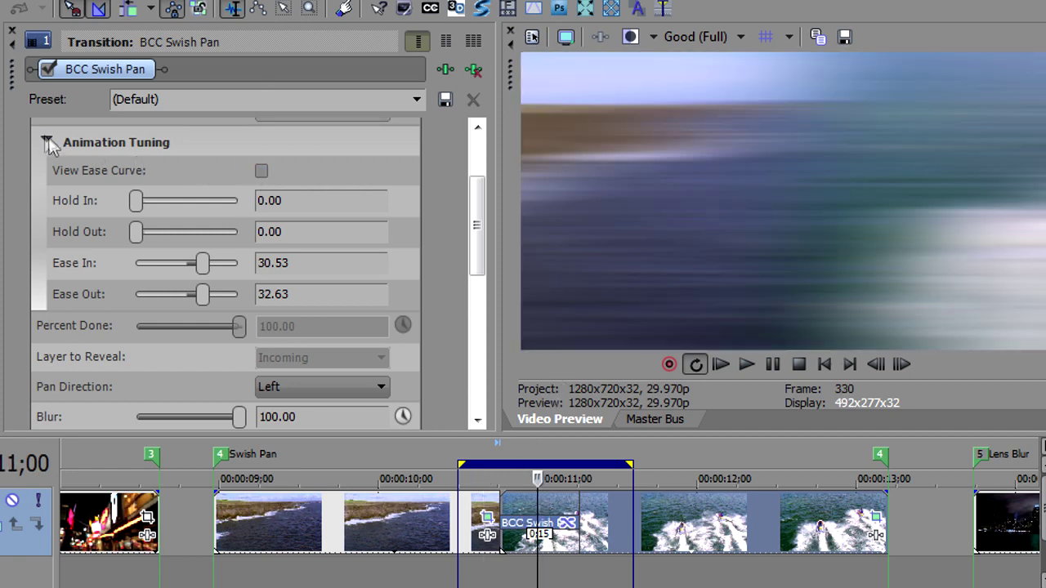
click(47, 142)
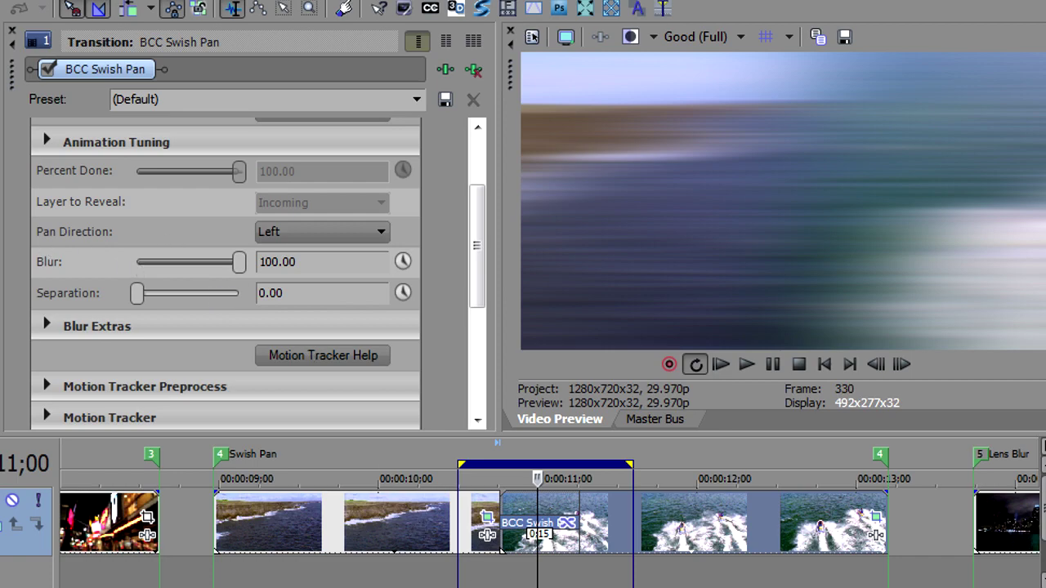
Step: Play through the transition to review the pan with its Left direction
click(508, 577)
key(space)
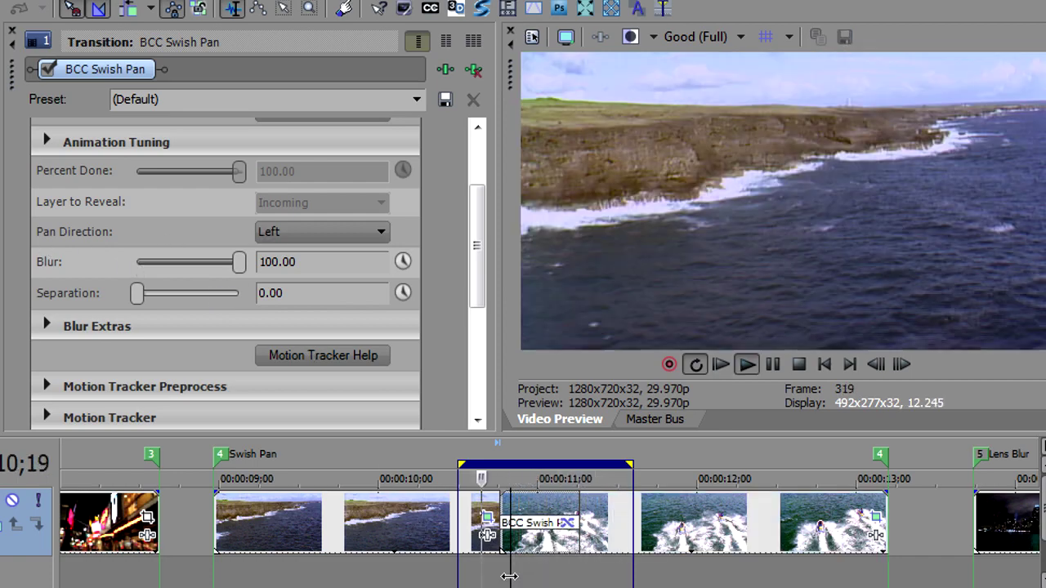
key(Return)
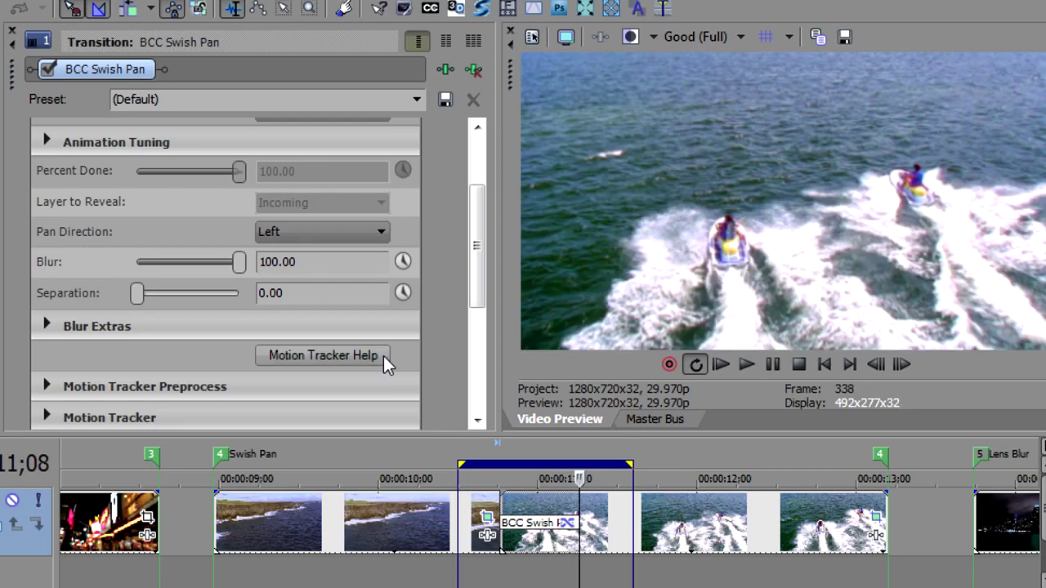
Step: Set Pan Direction to Right and play the transition from just before its start
click(305, 234)
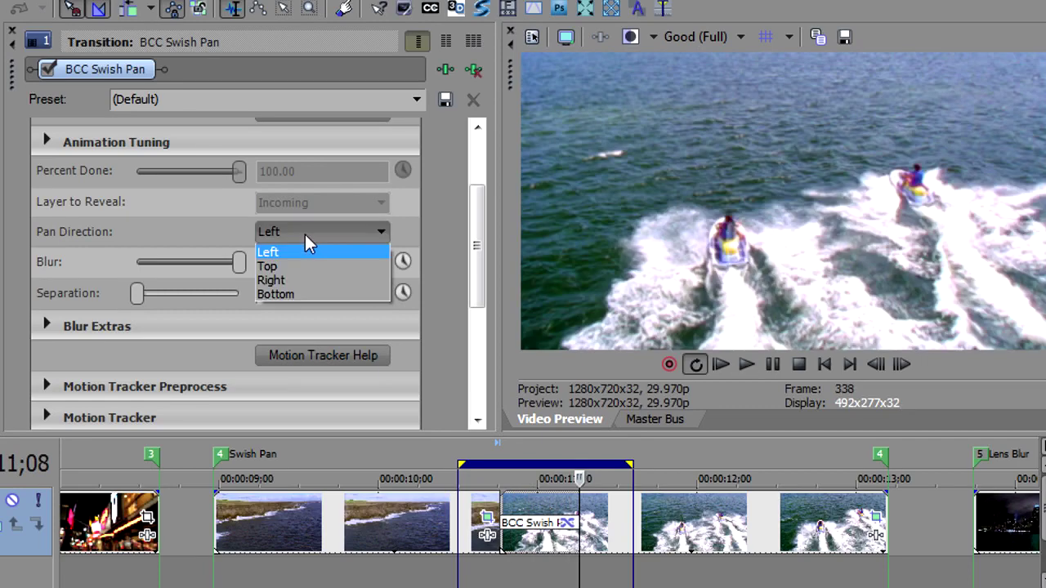
click(308, 280)
click(483, 578)
key(Return)
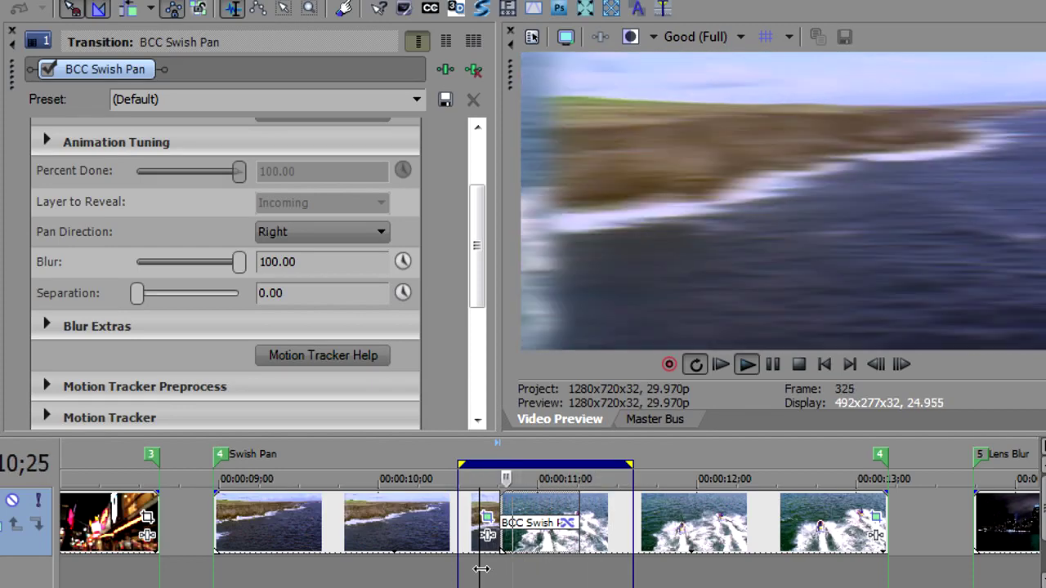
key(Return)
key(Return)
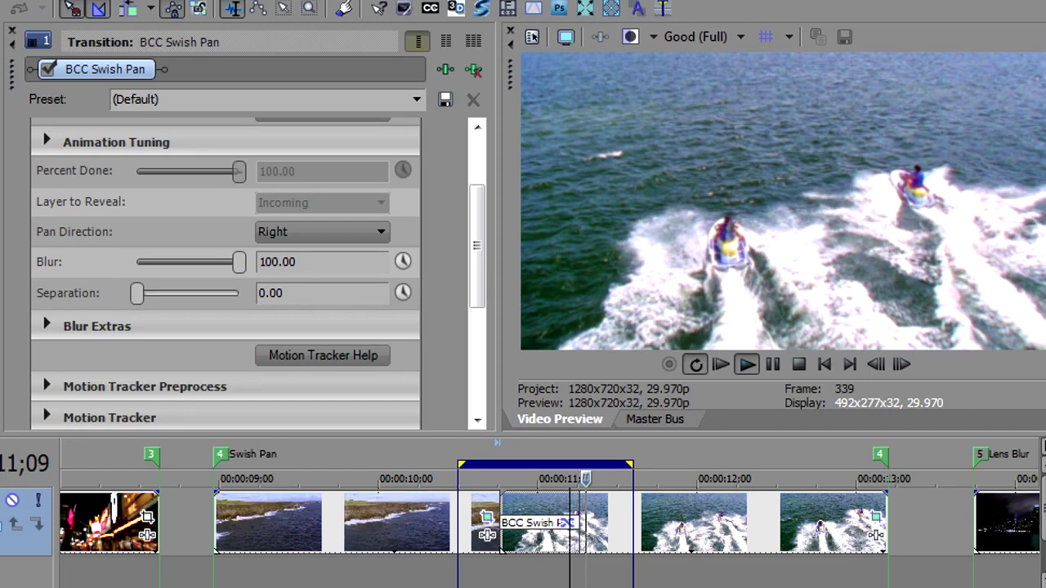
key(Return)
Step: Set Pan Direction to Top and play the looped region to review the vertical pan
click(316, 232)
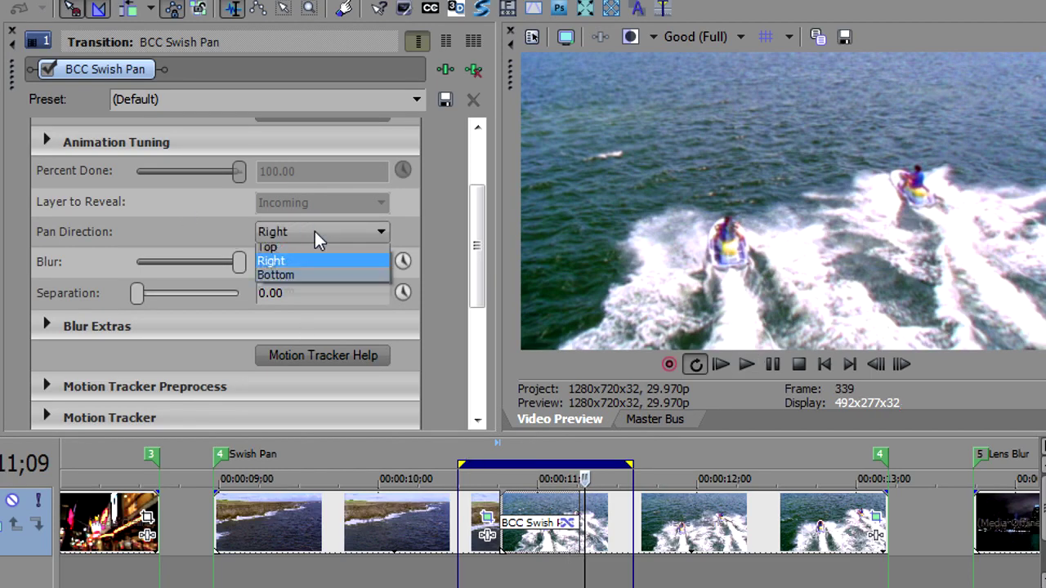
click(308, 267)
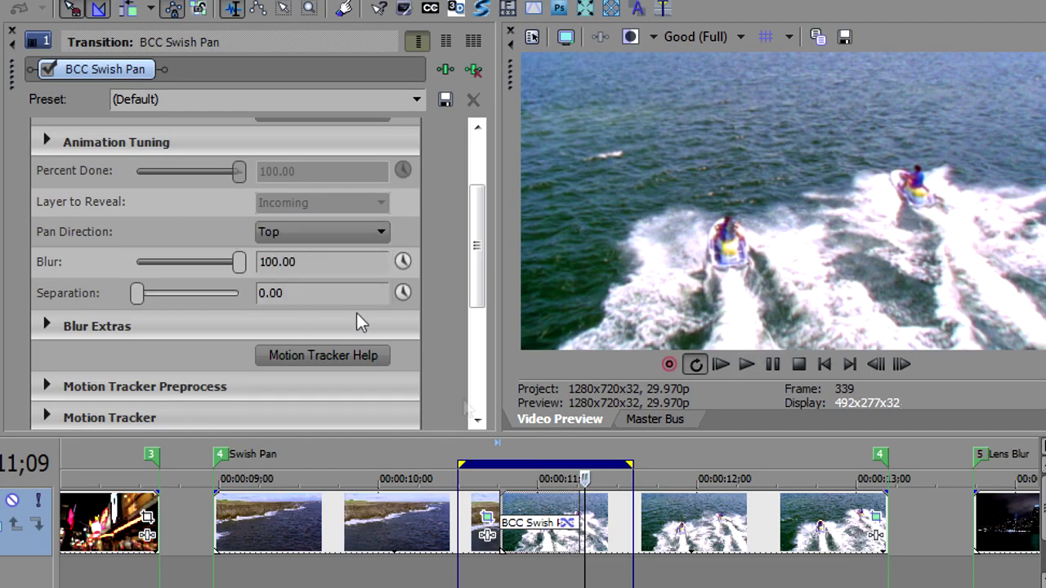
click(501, 583)
key(space)
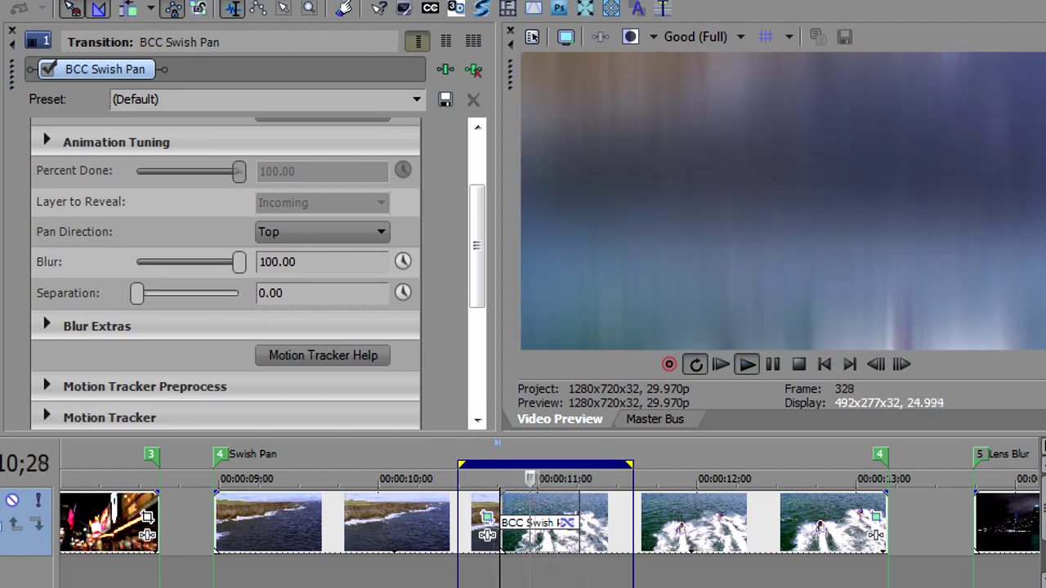
key(space)
click(480, 581)
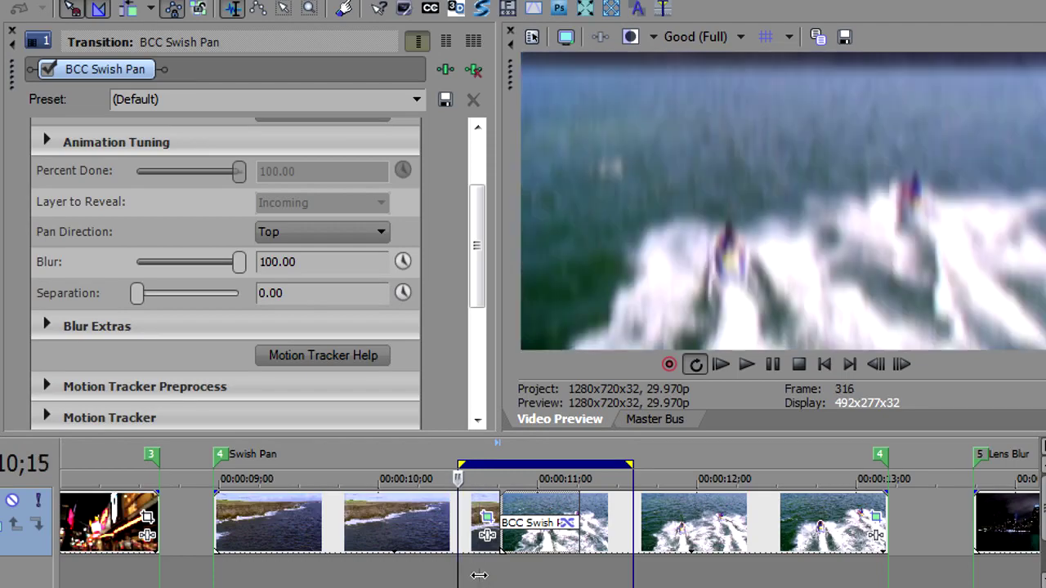
double_click(479, 575)
key(space)
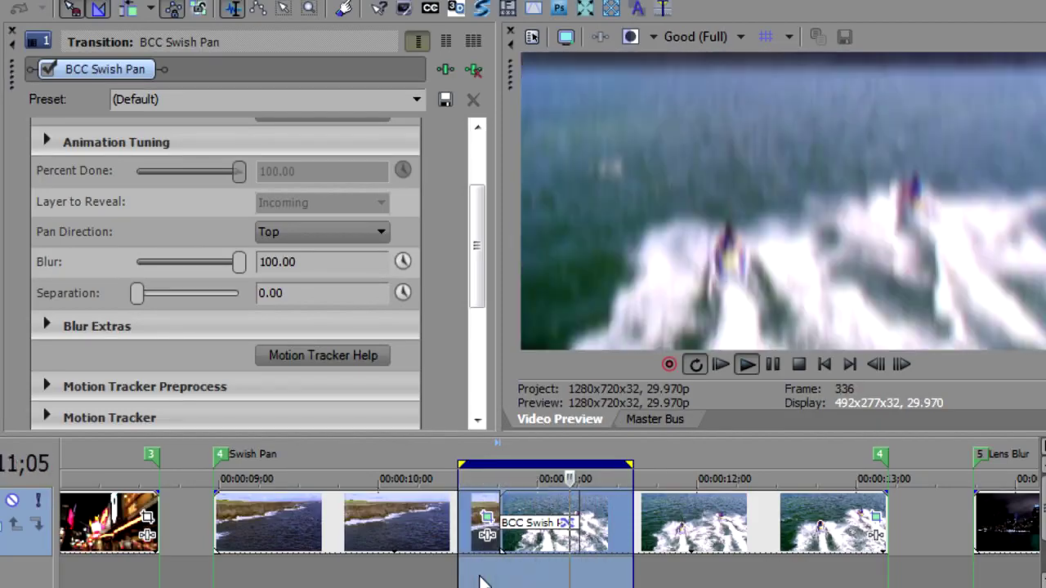
key(space)
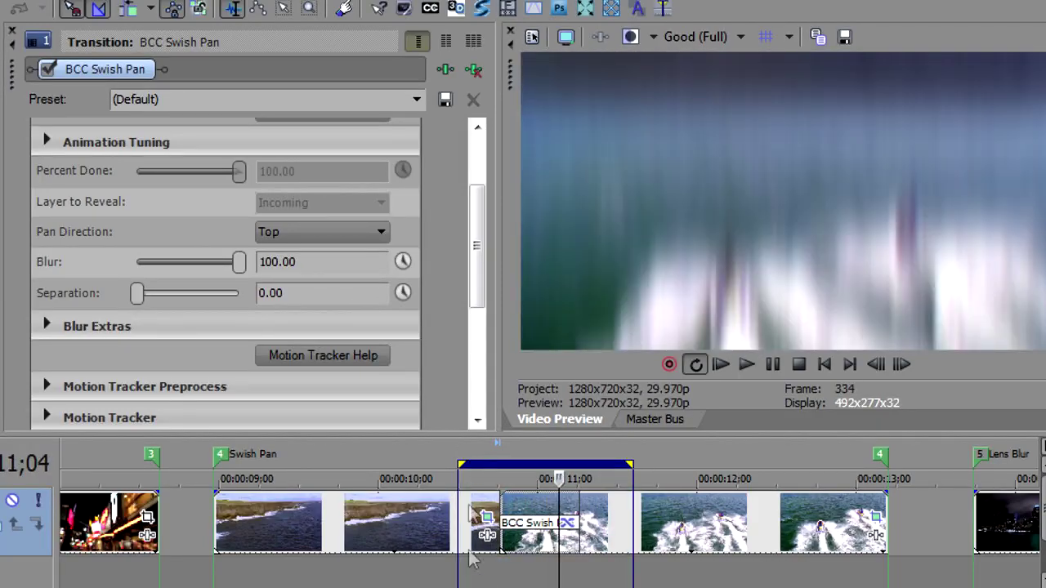
Step: Set Pan Direction to Bottom and preview the transition from just before its start
click(304, 231)
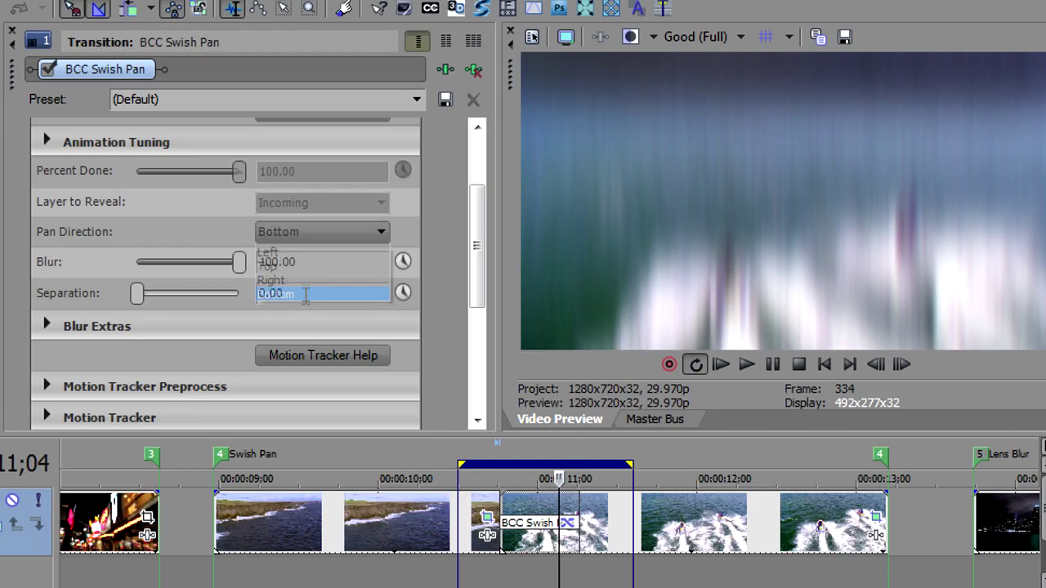
click(302, 294)
click(475, 574)
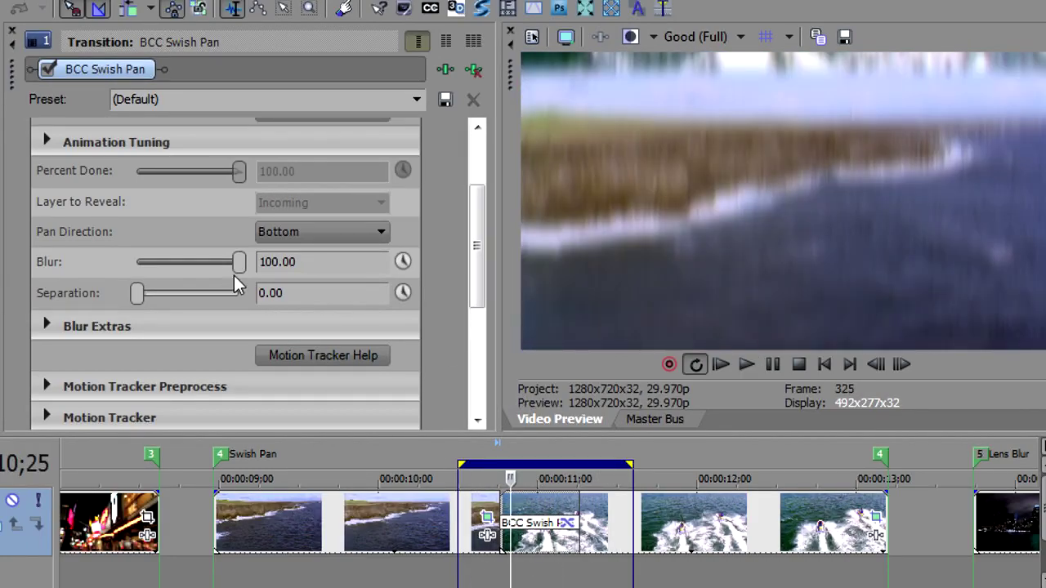
Step: Place the playhead at frame 330 mid-transition and set Pan Direction back to Left
click(537, 565)
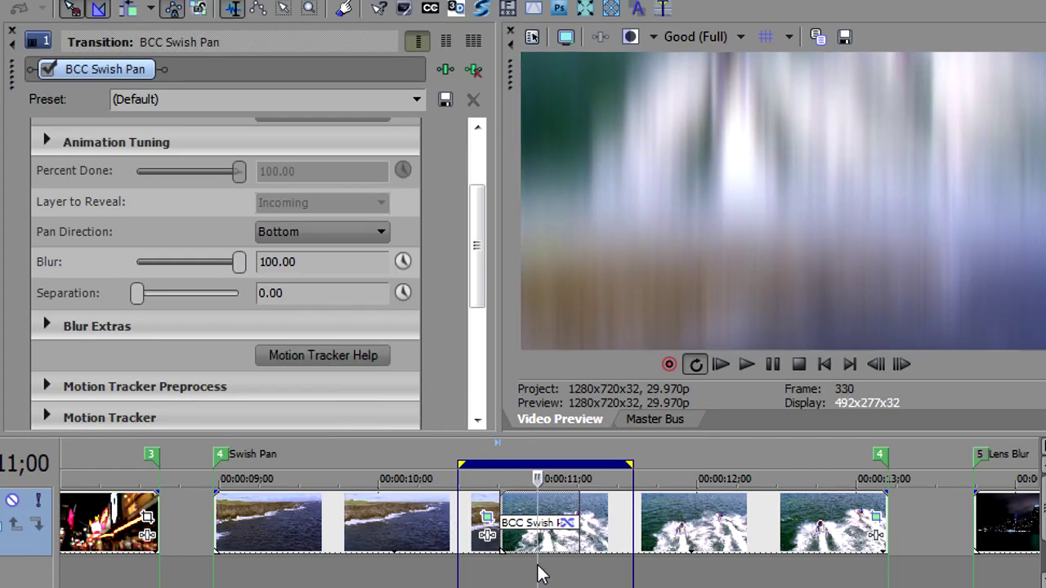
click(273, 231)
click(285, 253)
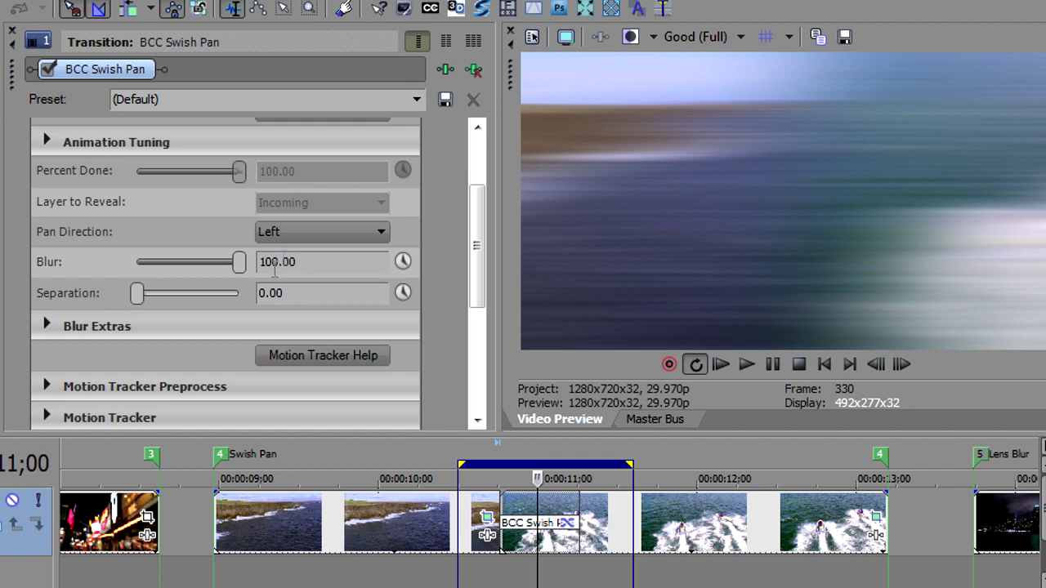
Step: Set Blur to 0.00 and play the unblurred transition, keeping the playhead at frame 330
drag(238, 263, 118, 272)
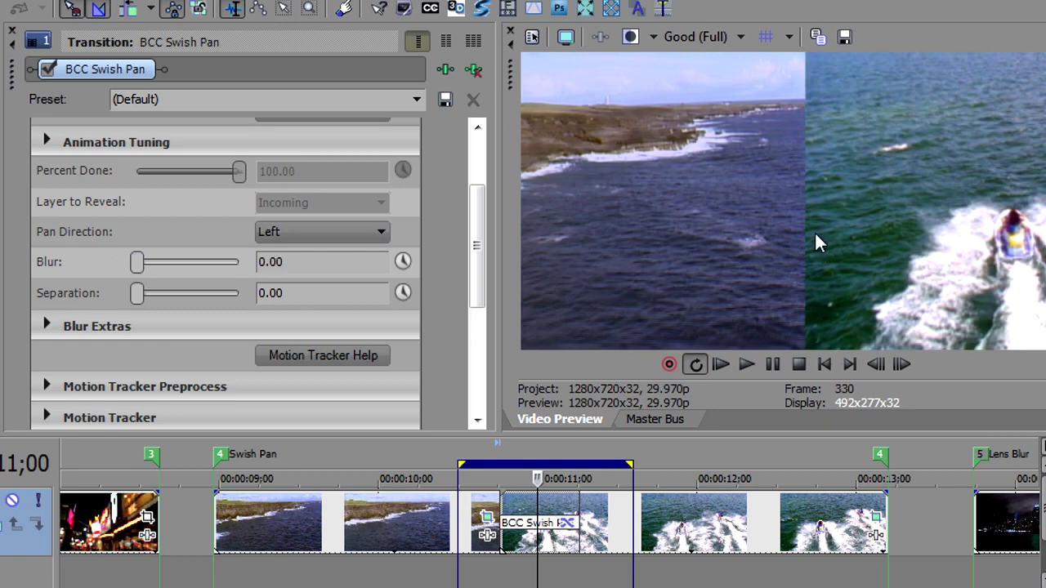
click(504, 581)
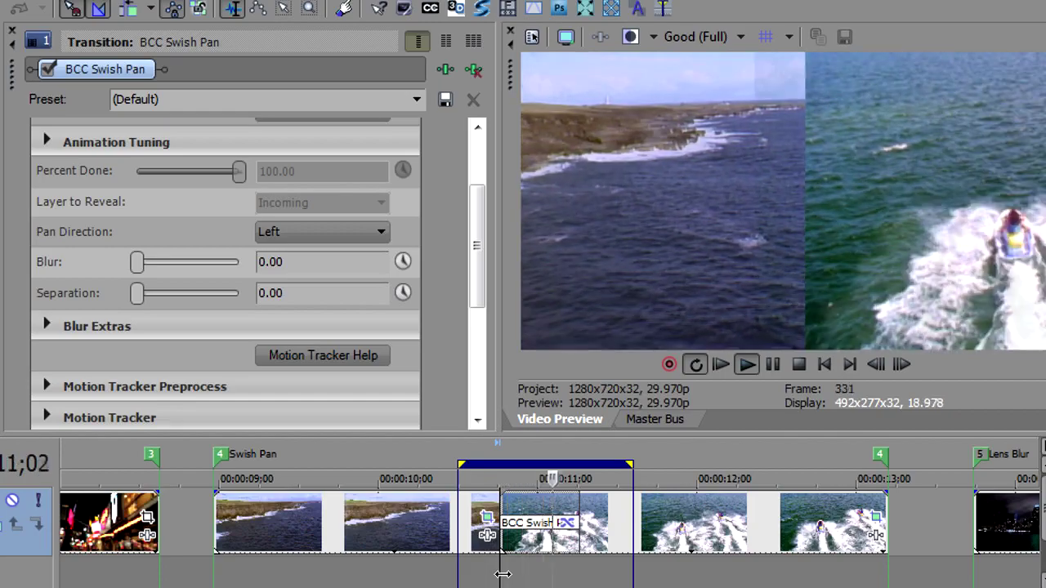
click(575, 488)
key(space)
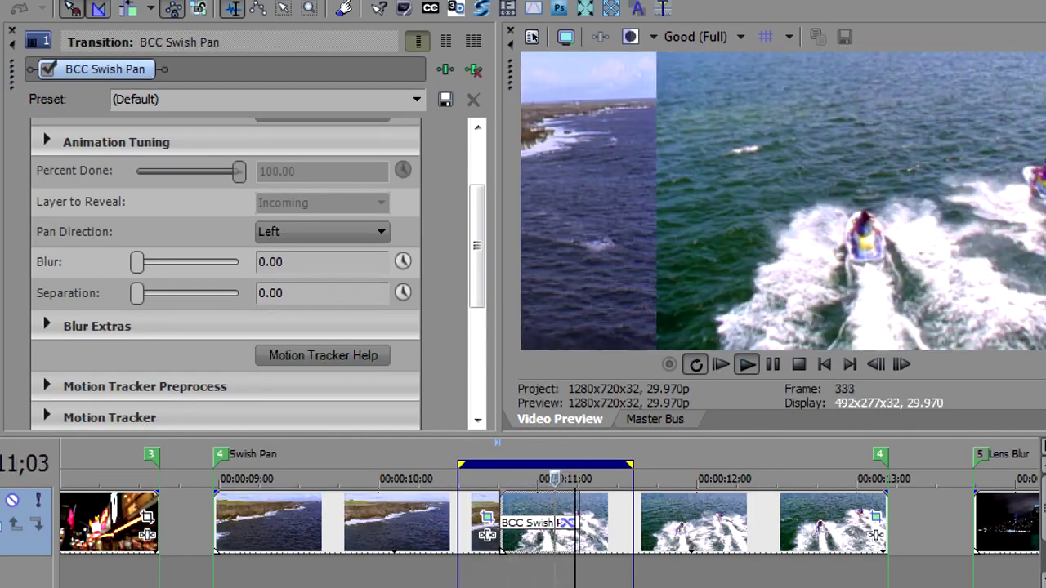
key(space)
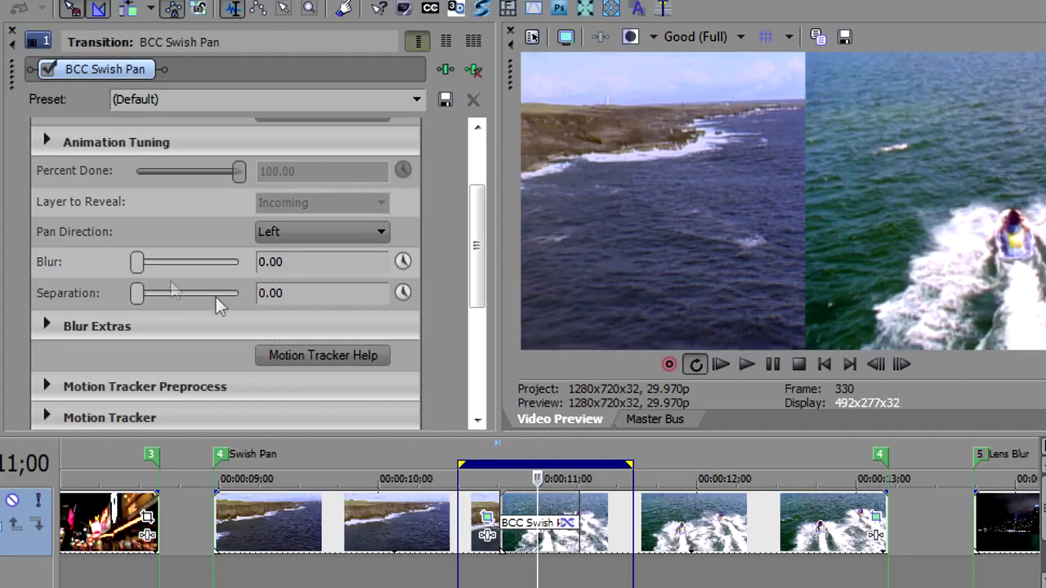
Step: Set Blur to 58.95 and Separation to 33.68 to open a gap between the two clips
drag(140, 267, 198, 269)
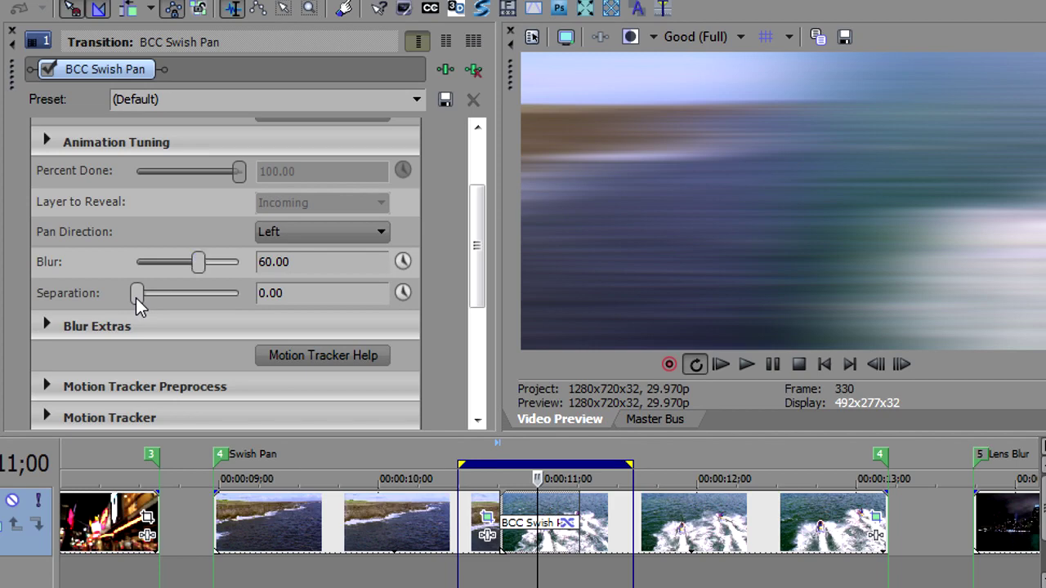
drag(199, 262, 175, 301)
drag(137, 263, 195, 270)
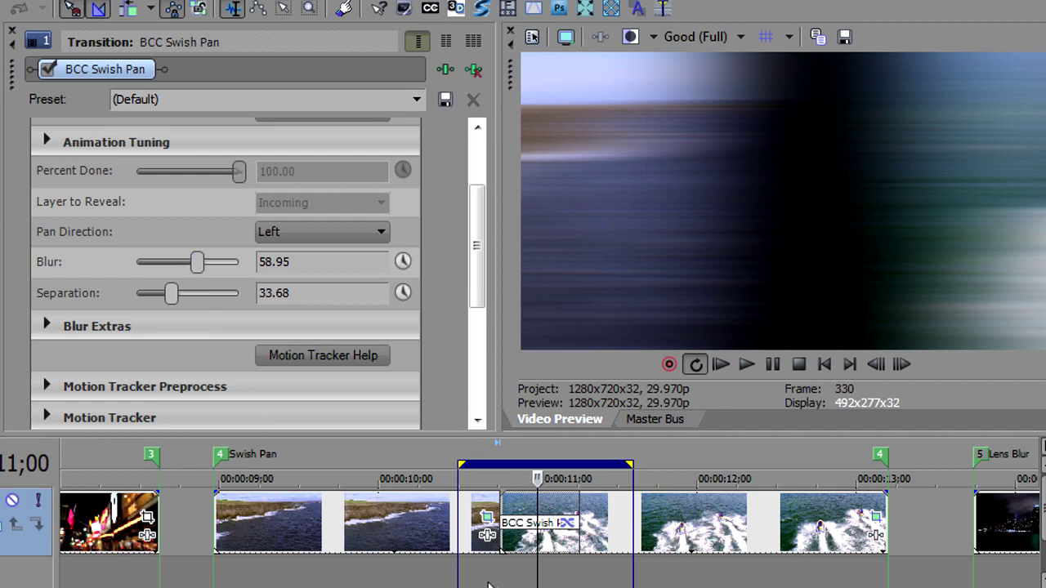
Step: Play the separated transition from just before its start, then place the playhead at frame 330
click(487, 584)
key(space)
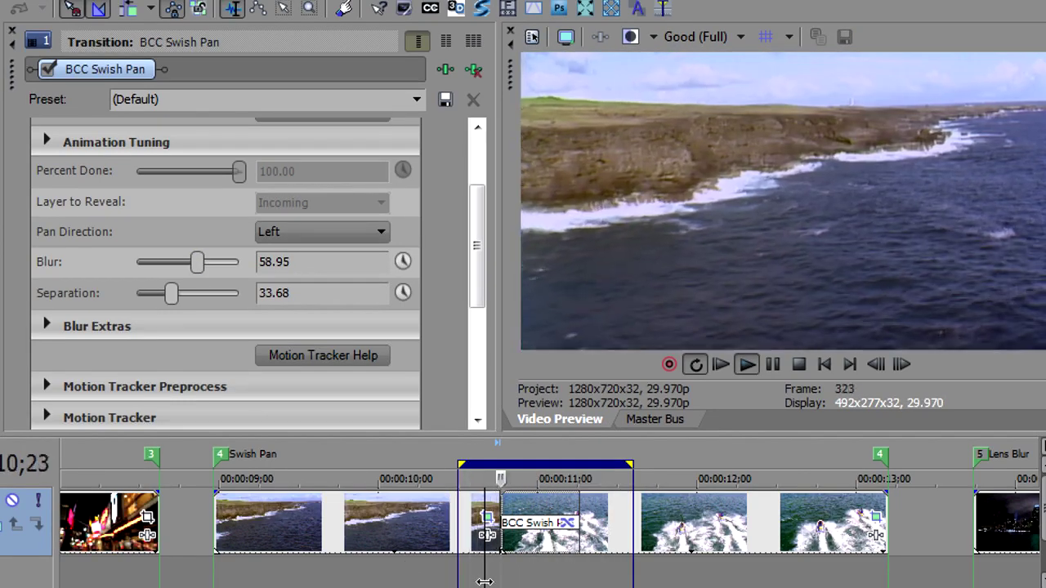
key(space)
click(539, 582)
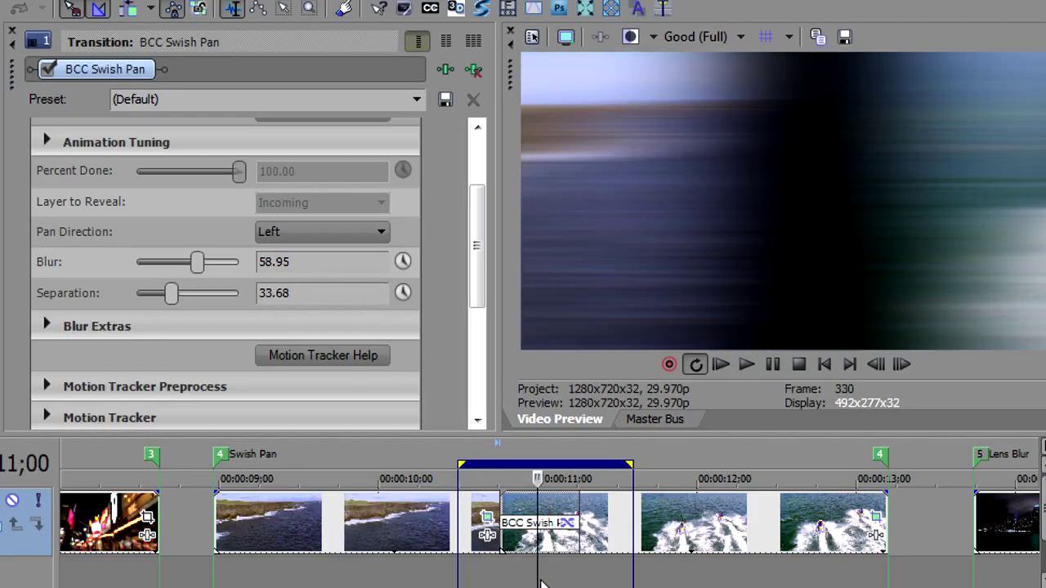
Step: Insert a new video track and move it below the existing Video track
right_click(398, 586)
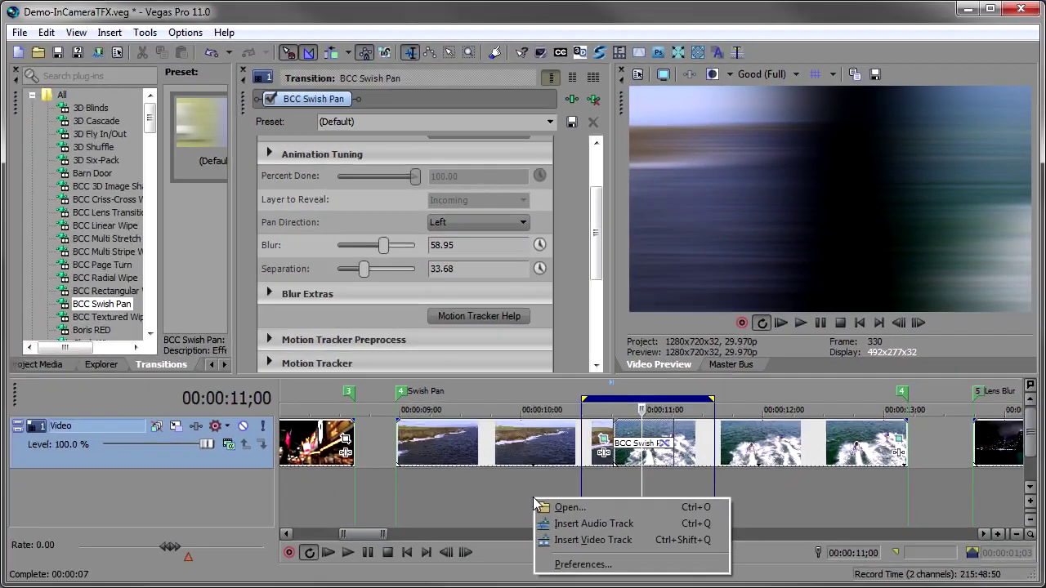
click(572, 540)
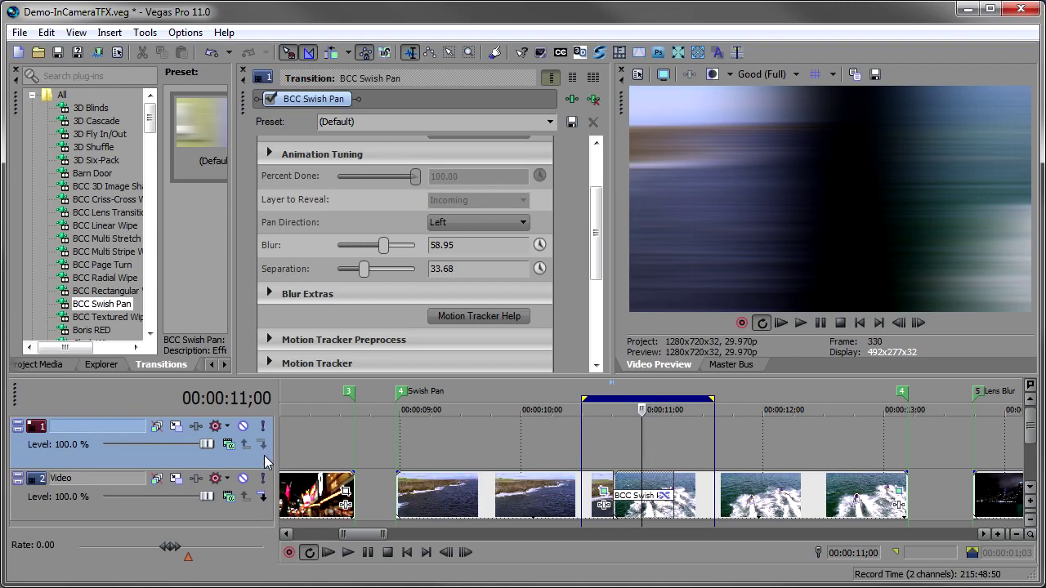
drag(271, 516, 274, 517)
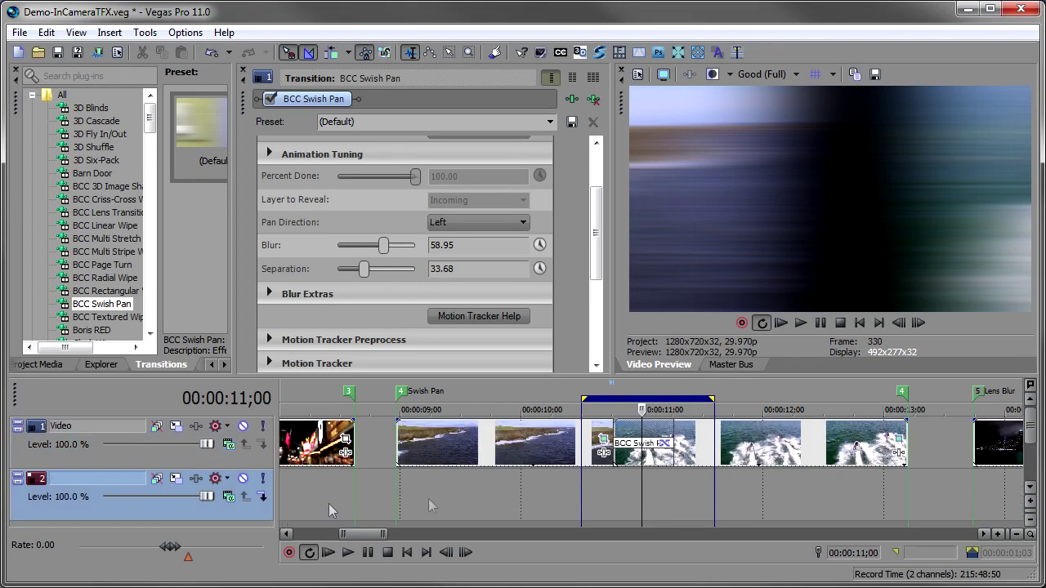
Step: Select the time range of the loop region around the transition and insert text media there on the lower track
double_click(619, 399)
right_click(594, 506)
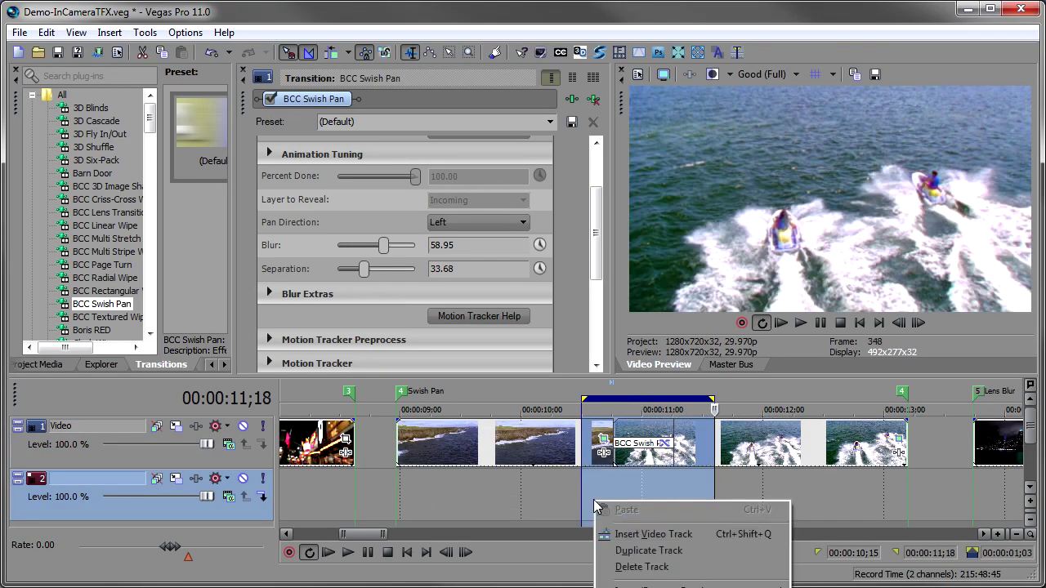
click(654, 587)
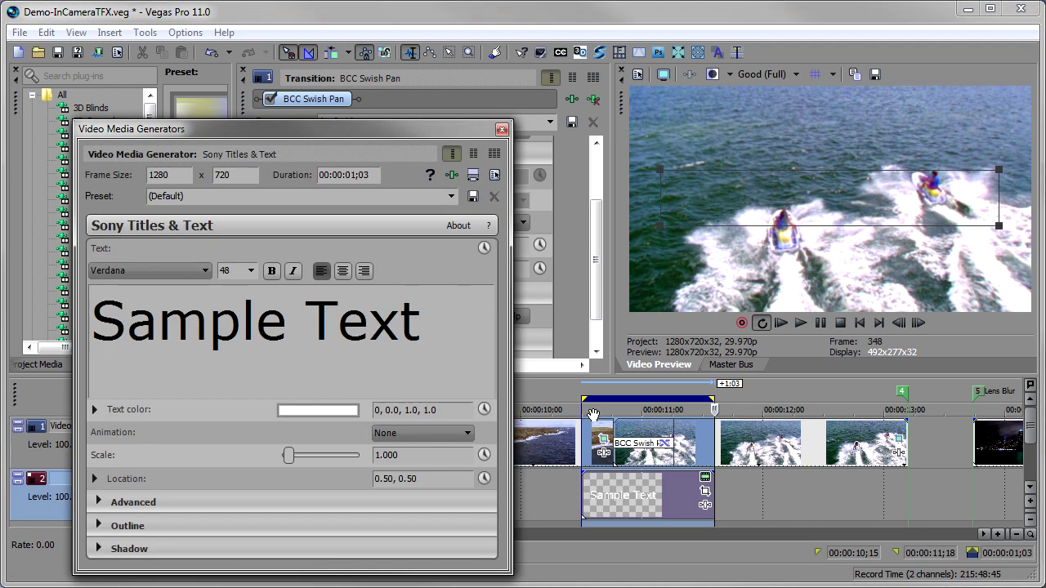
Step: Replace the sample title text with SWISH and MOTION on two lines and close the media generator
key(BackSpace)
key(BackSpace)
key(BackSpace)
key(BackSpace)
key(BackSpace)
key(BackSpace)
key(BackSpace)
key(BackSpace)
key(BackSpace)
key(BackSpace)
key(BackSpace)
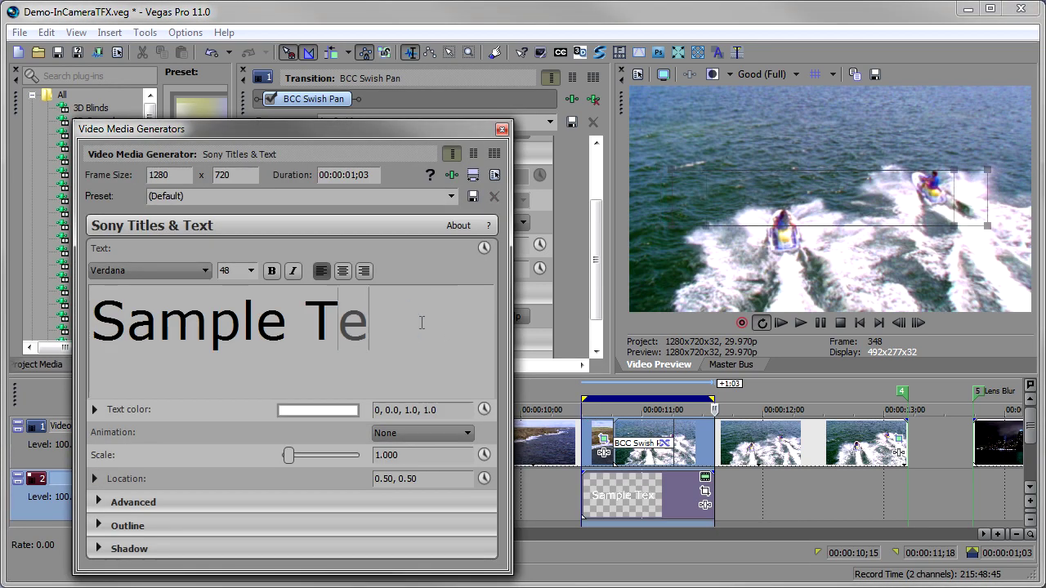
text(MOTION)
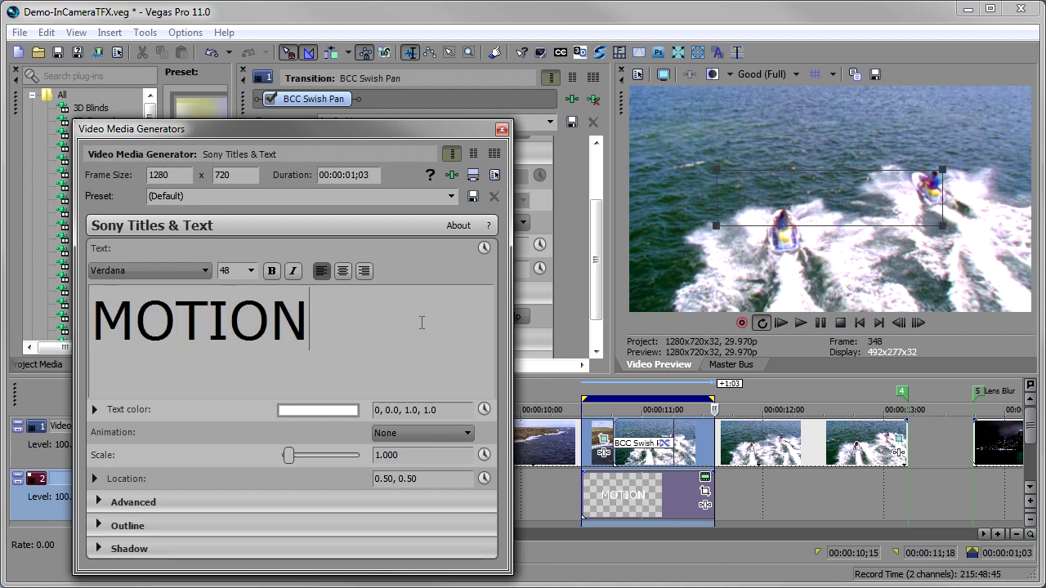
key(Return)
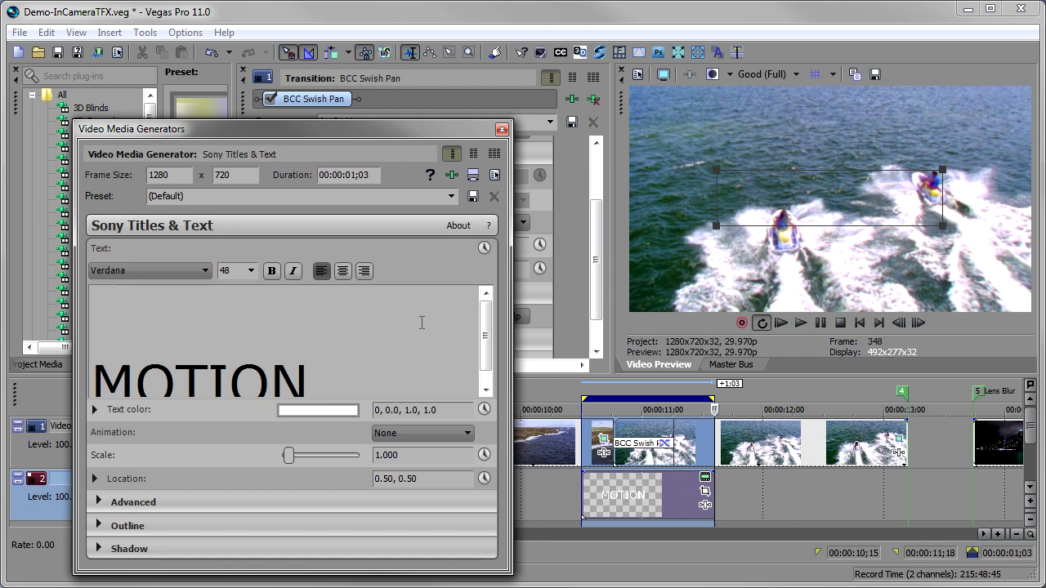
text(SWISH)
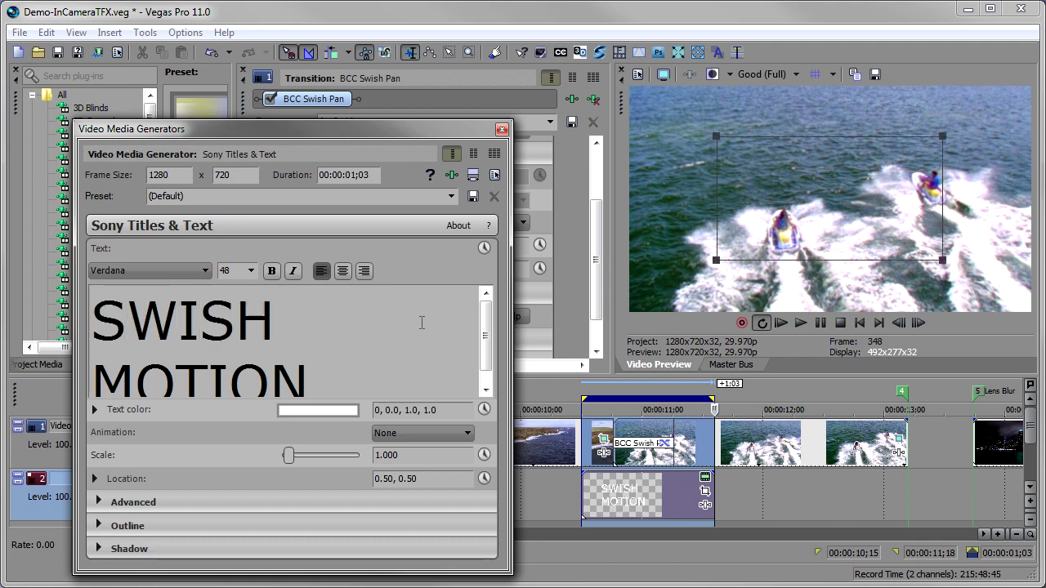
click(502, 130)
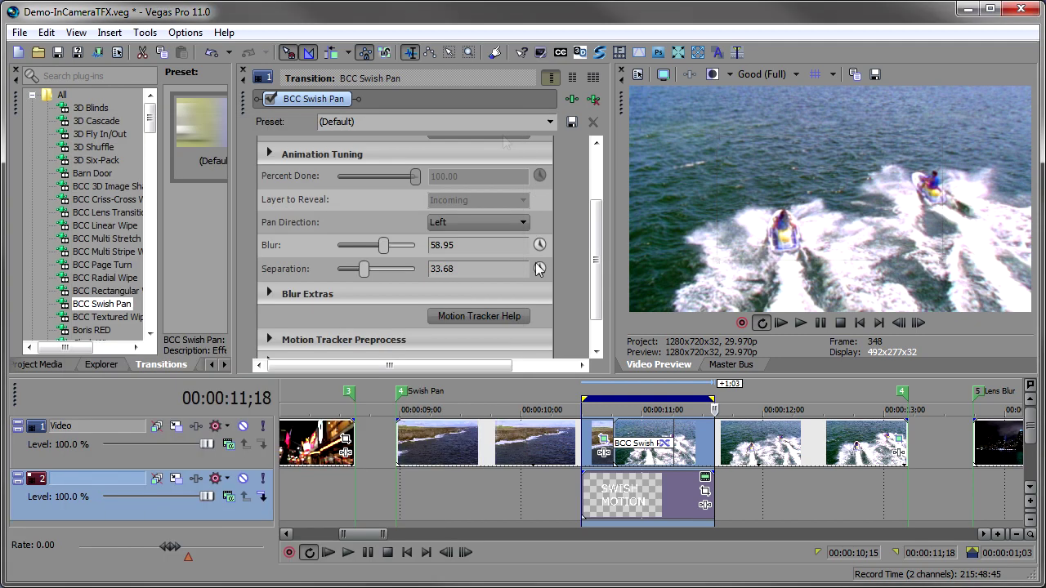
Step: Play the transition with the title behind the gap and pause at frame 334
click(585, 493)
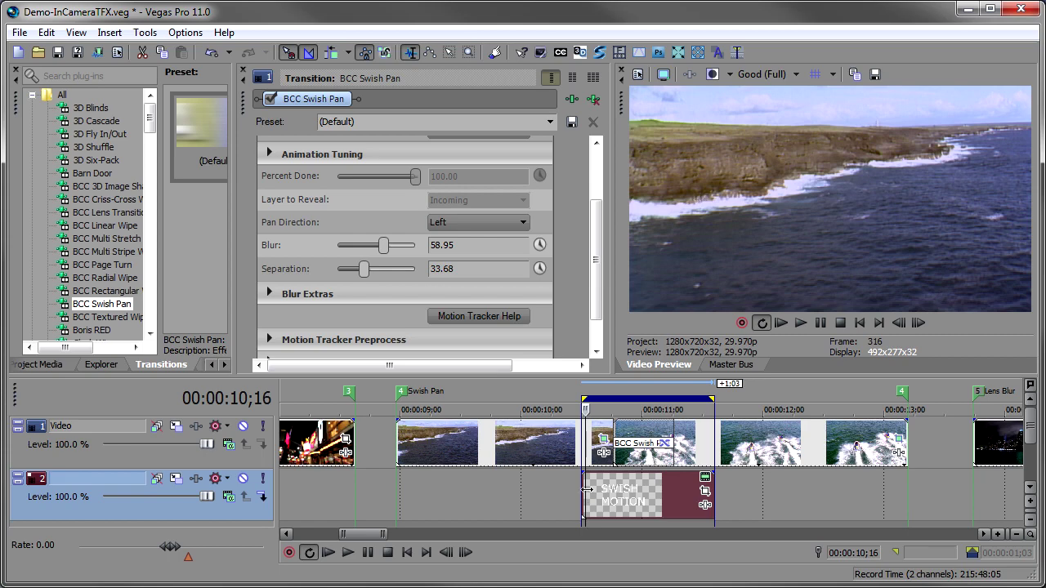
key(space)
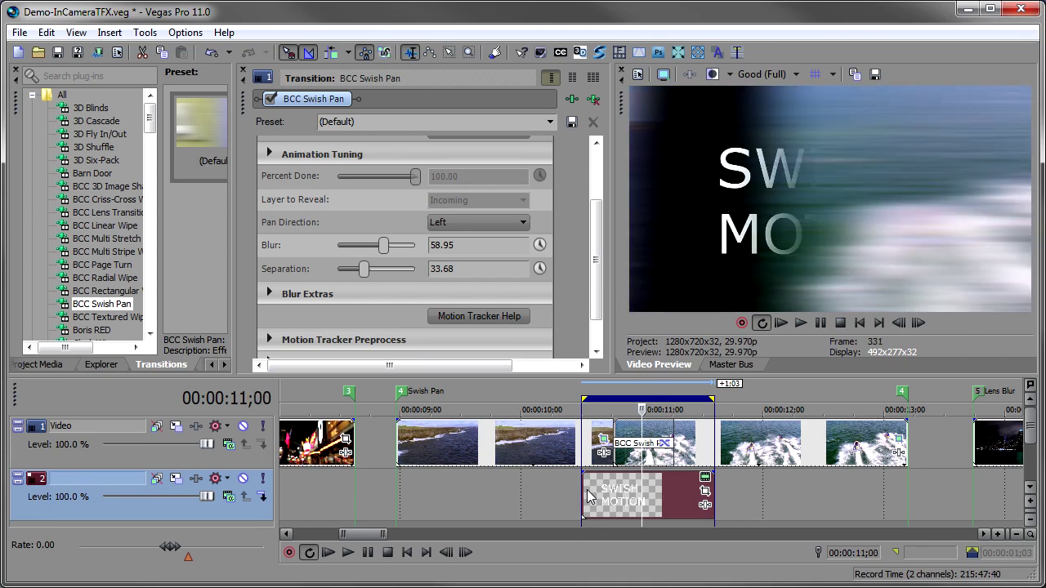
double_click(589, 496)
key(space)
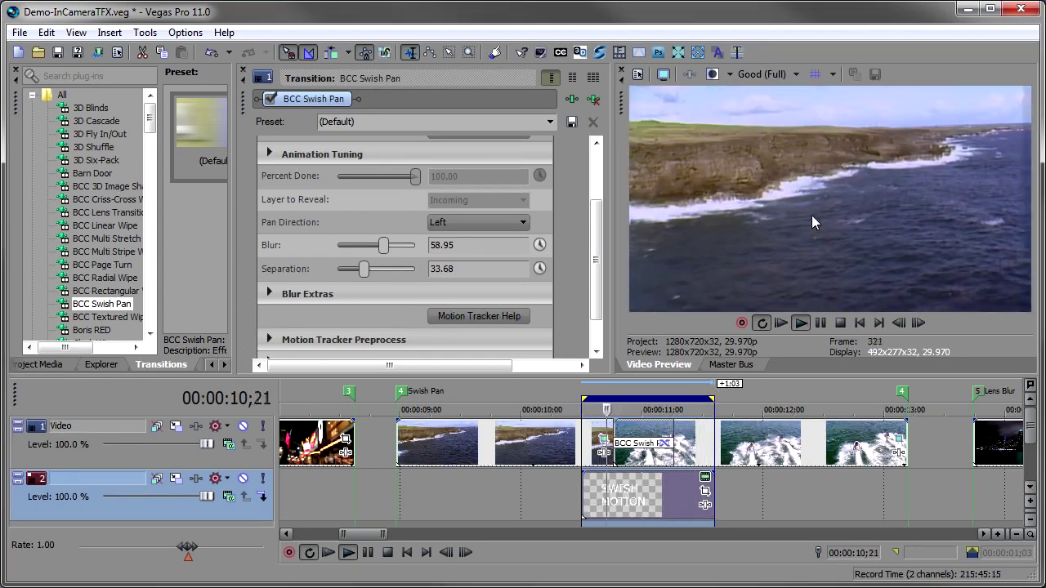
key(Return)
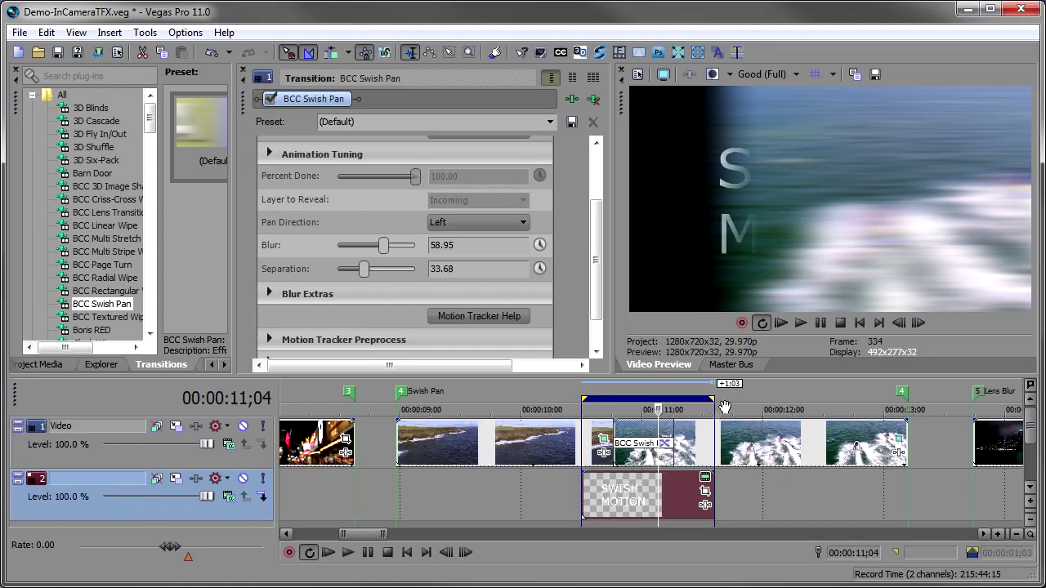
Step: Replace the title's generator with Sony Noise Texture and apply the blue sky with clouds preset
click(704, 479)
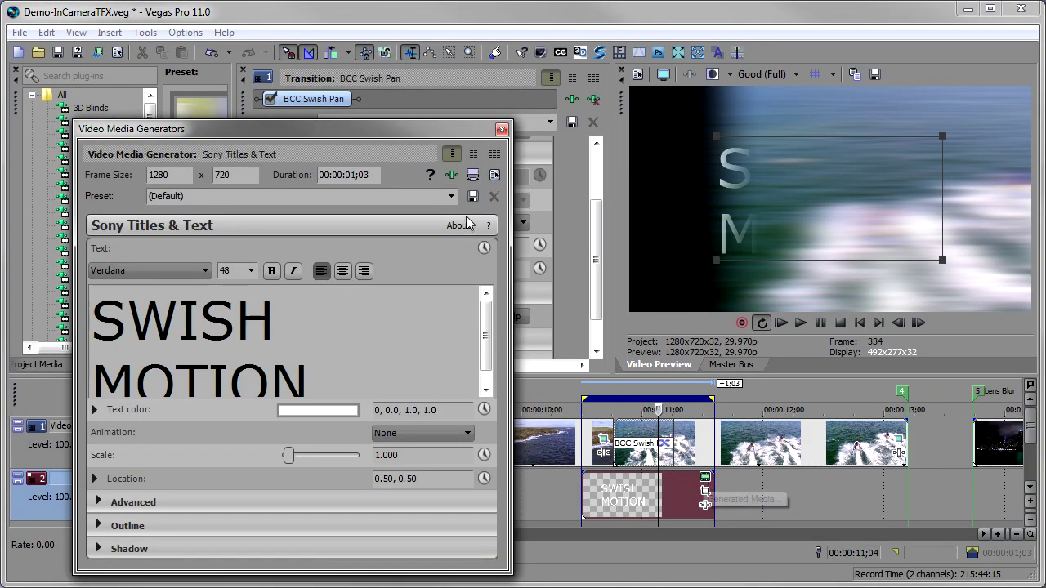
click(452, 177)
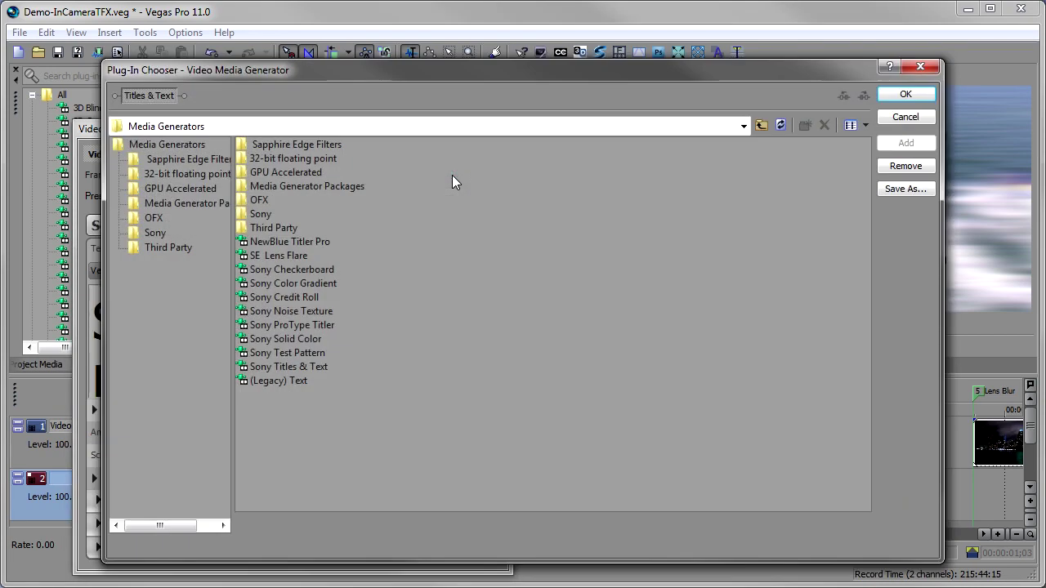
double_click(297, 312)
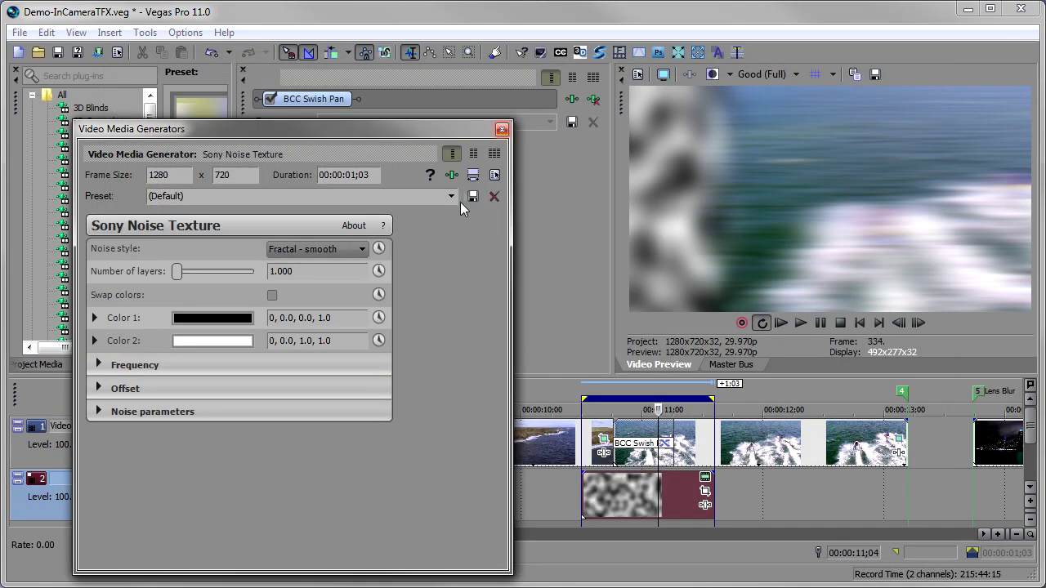
click(451, 197)
click(411, 232)
click(501, 129)
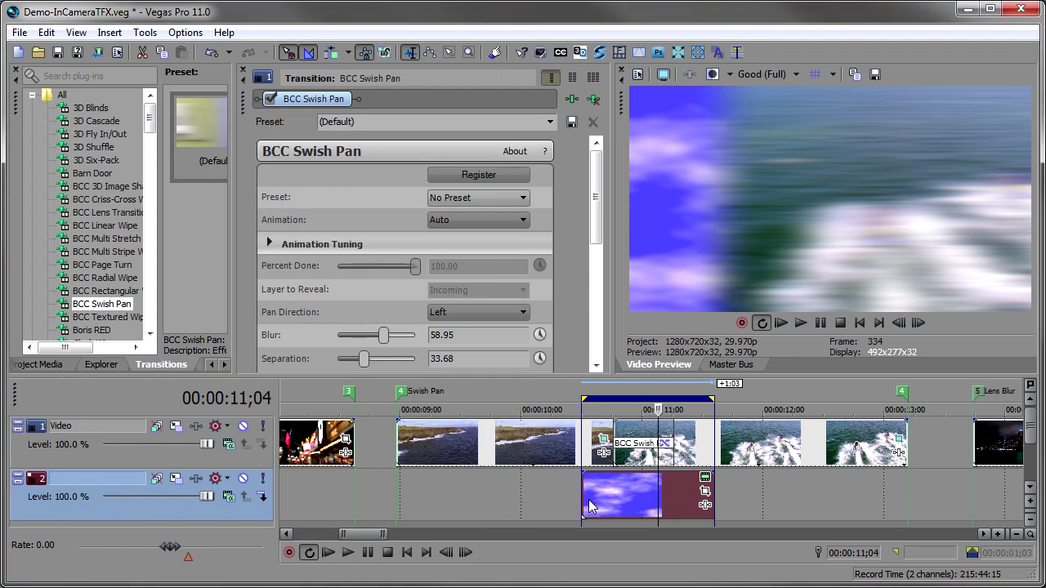
Step: Play the transition and compare frames around 328 to 333 to examine the clouds filling the gap
key(space)
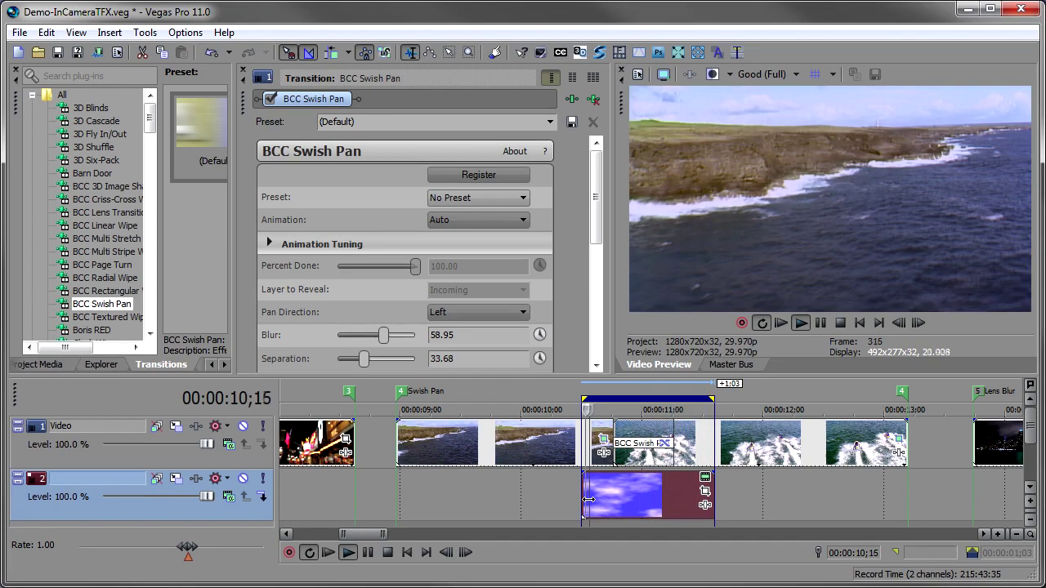
key(Return)
click(634, 500)
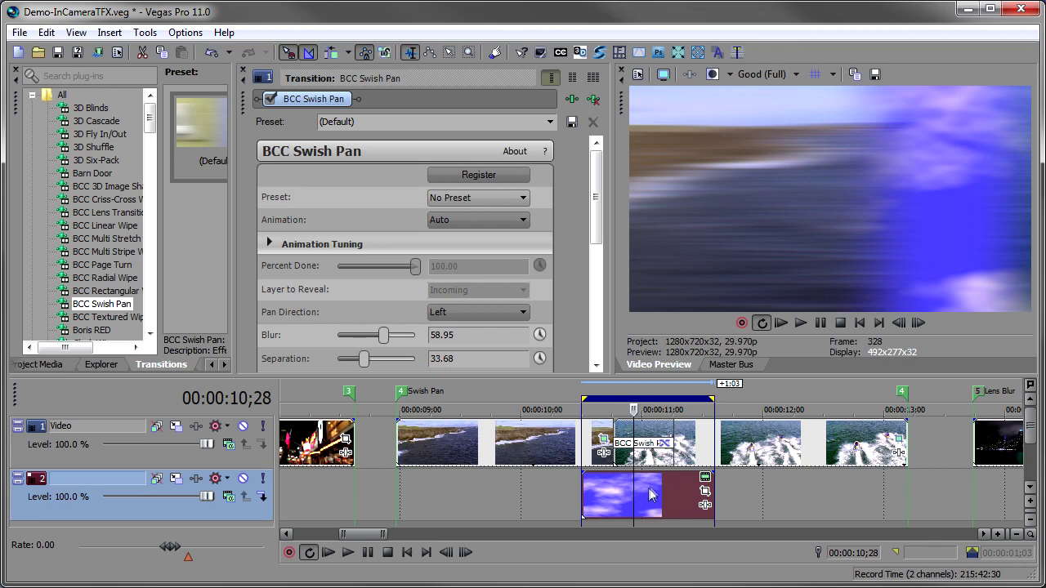
click(651, 494)
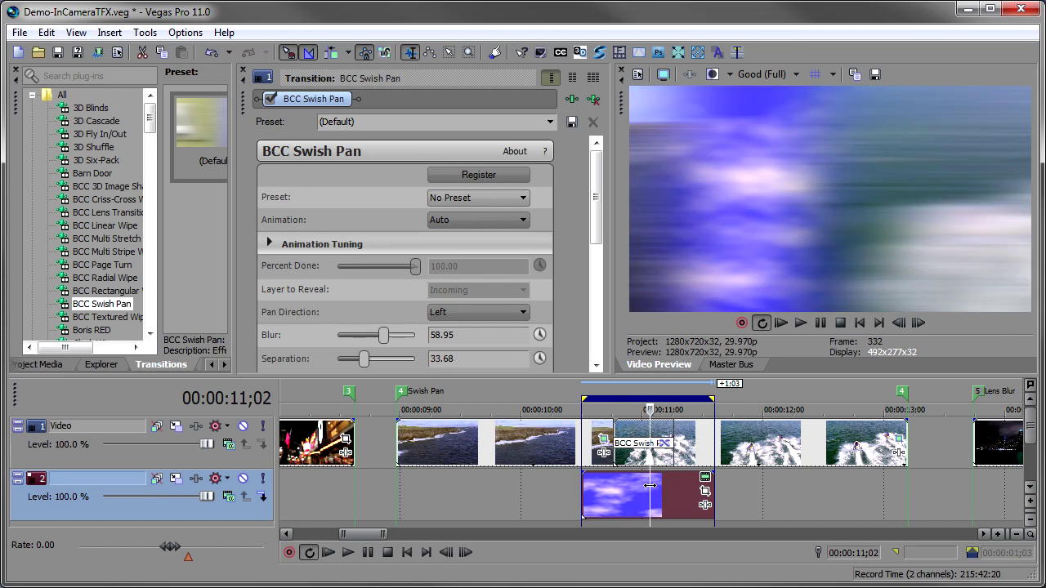
click(634, 494)
click(655, 494)
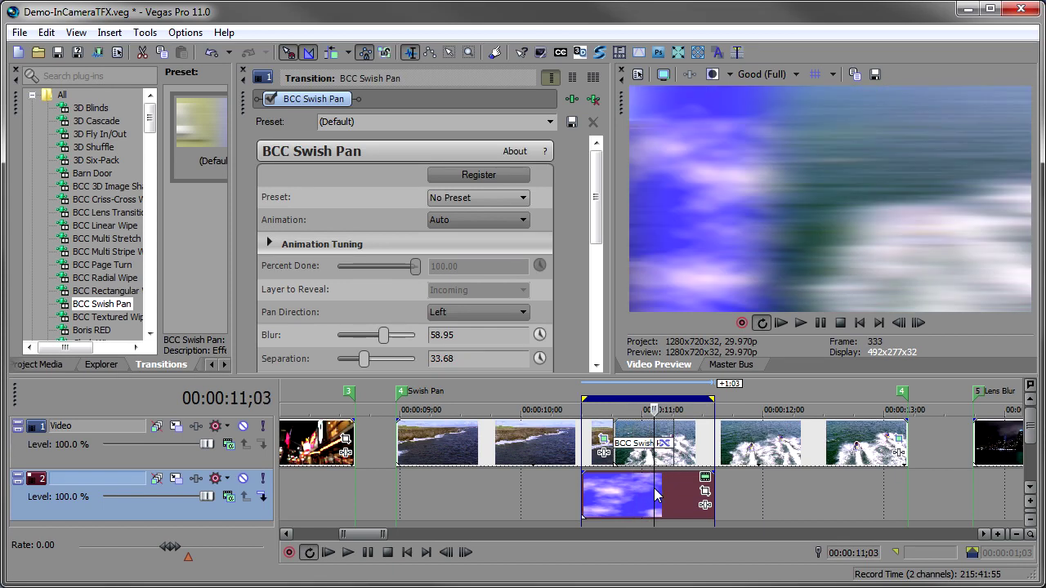
Step: Set Separation to 0.00 and expand the transition's Blur Extras settings
drag(596, 232, 596, 261)
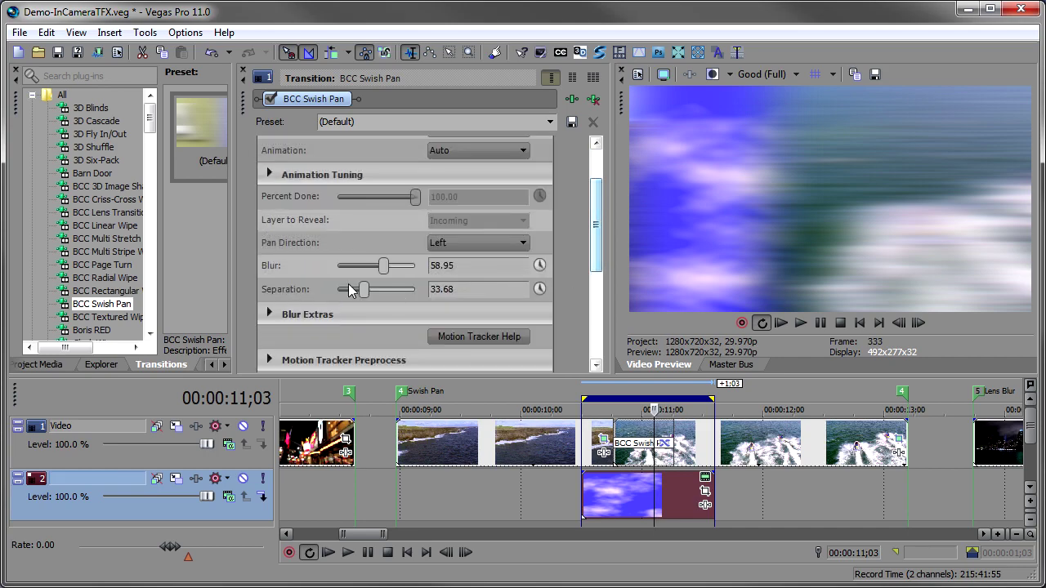
drag(362, 288, 326, 287)
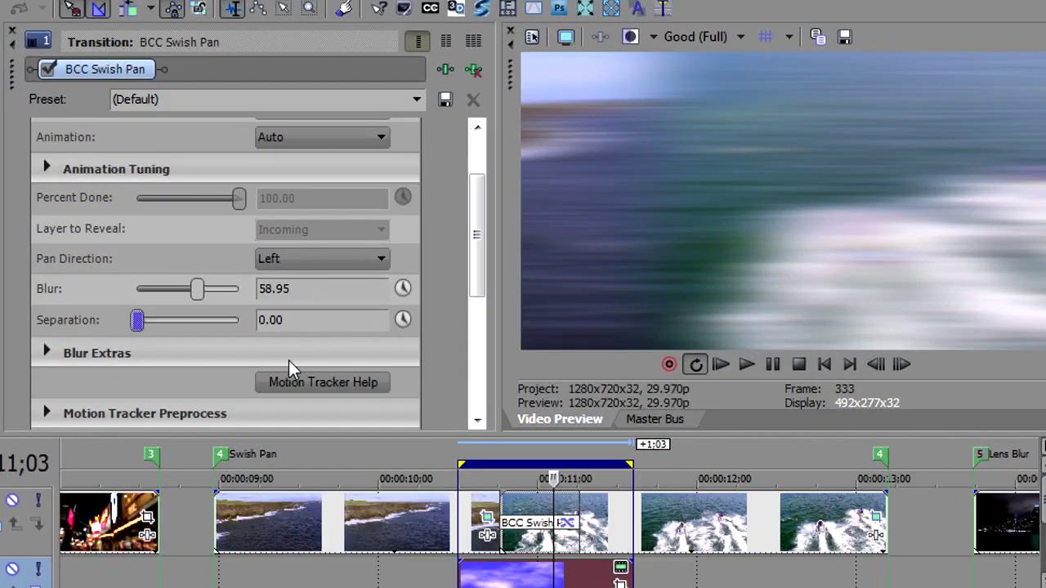
drag(473, 217, 474, 245)
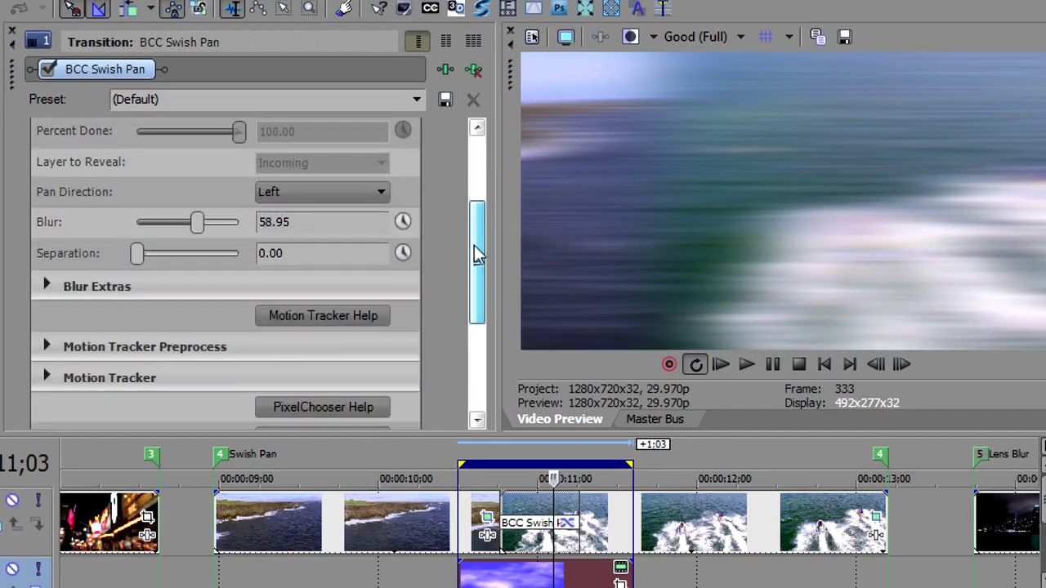
click(47, 287)
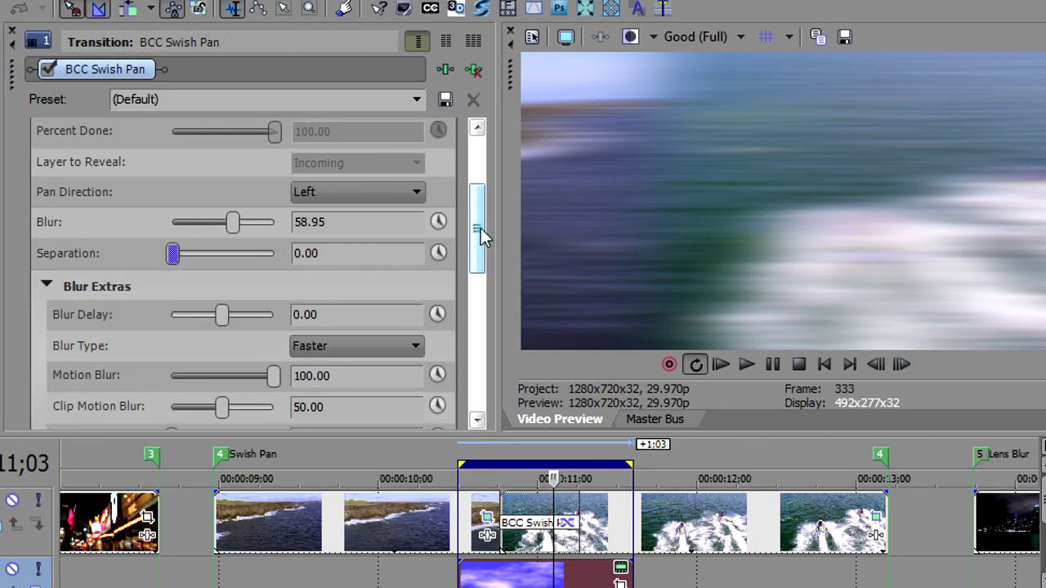
drag(478, 233, 474, 272)
scroll(473, 272, down, 2)
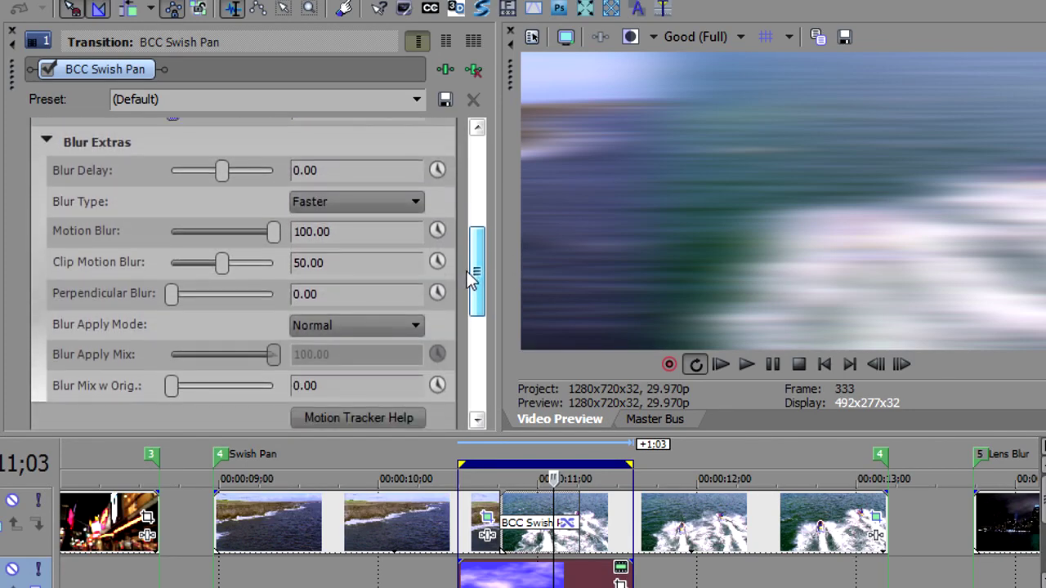
Step: Play the transition from its start at frame 323 and pause at frame 325
click(500, 504)
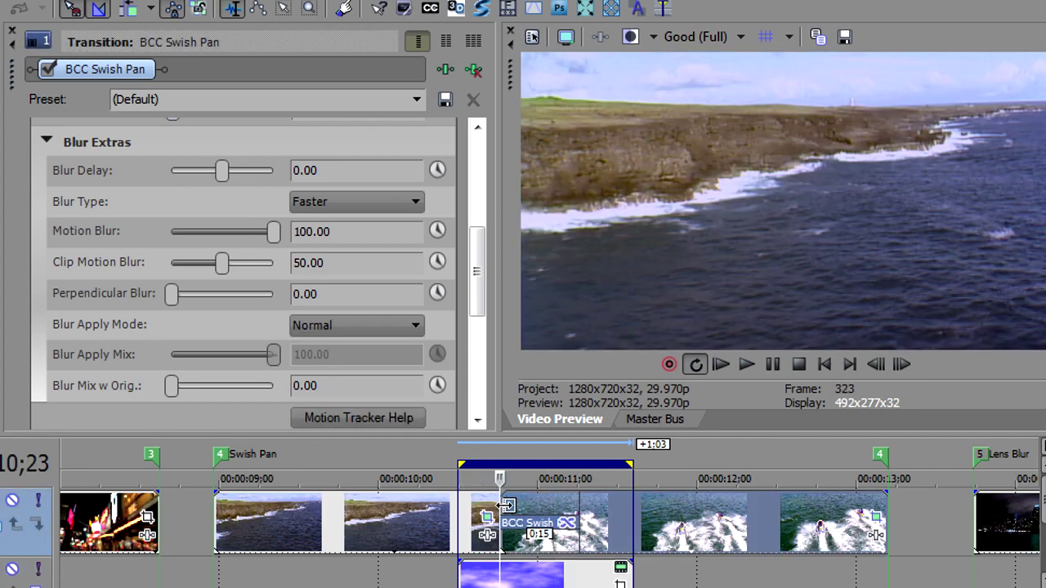
key(space)
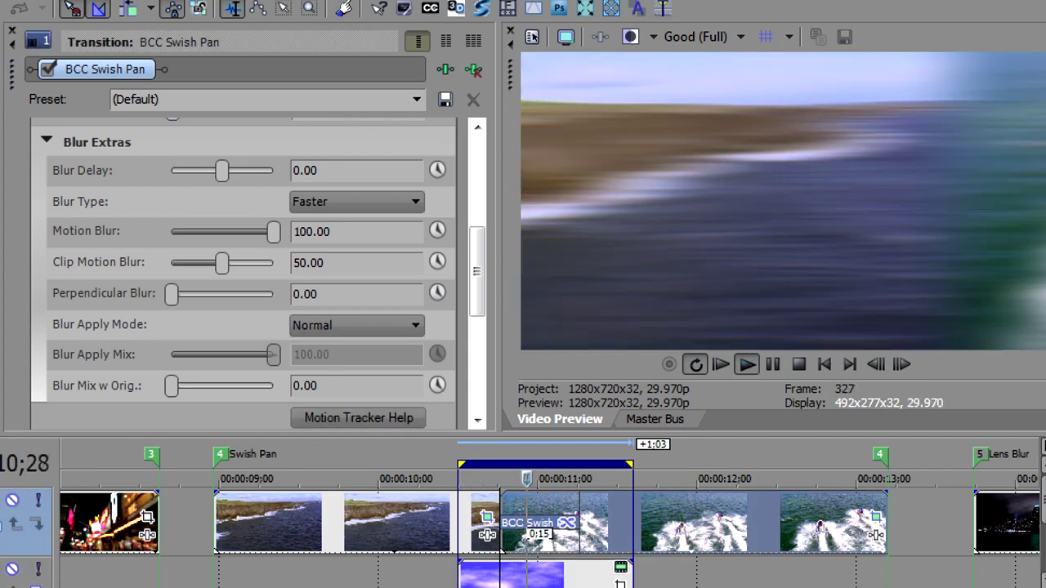
key(space)
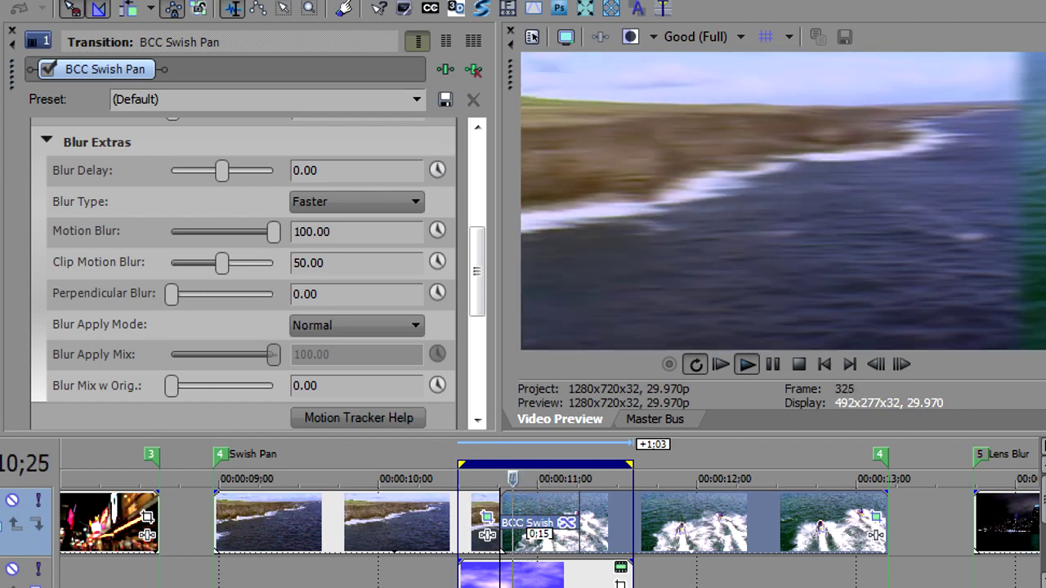
Step: Set Blur Delay to 47.37 and play the transition, pausing at frame 328
drag(232, 174, 255, 175)
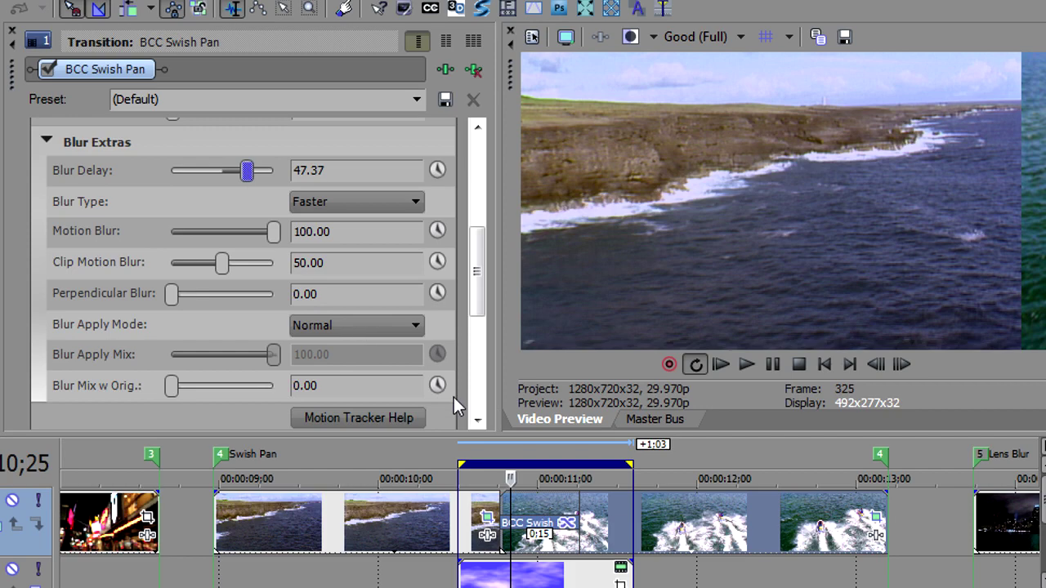
key(space)
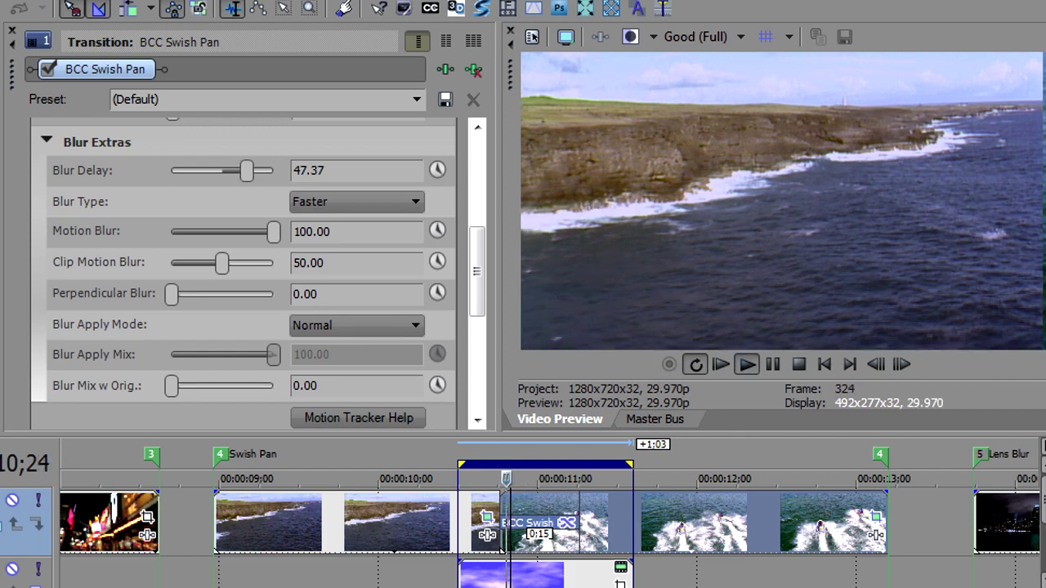
key(Return)
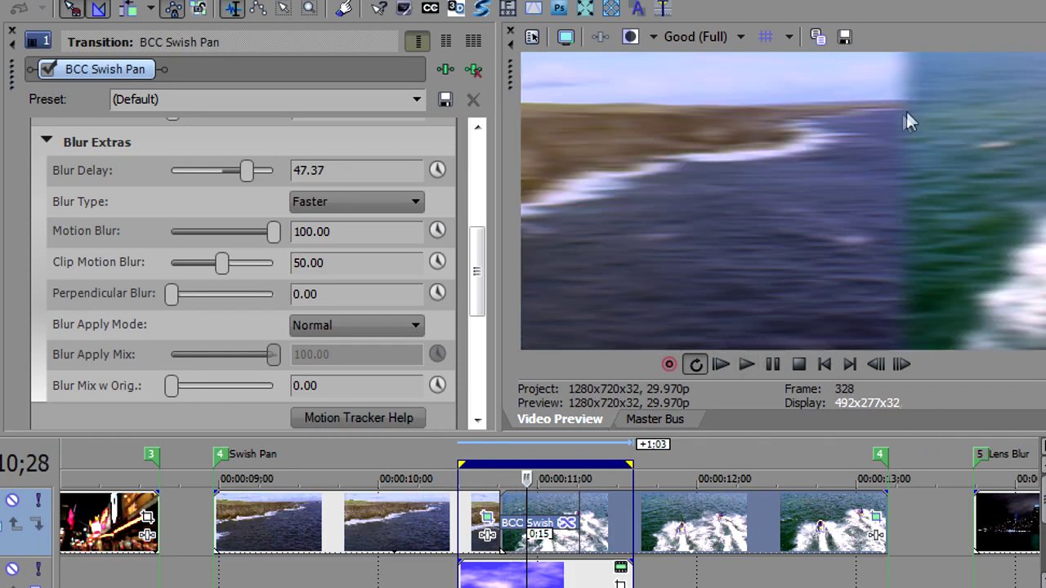
Step: Play the transition from frame 327 through about frame 336 and return to frame 327 to examine the blur delay
drag(527, 478, 522, 478)
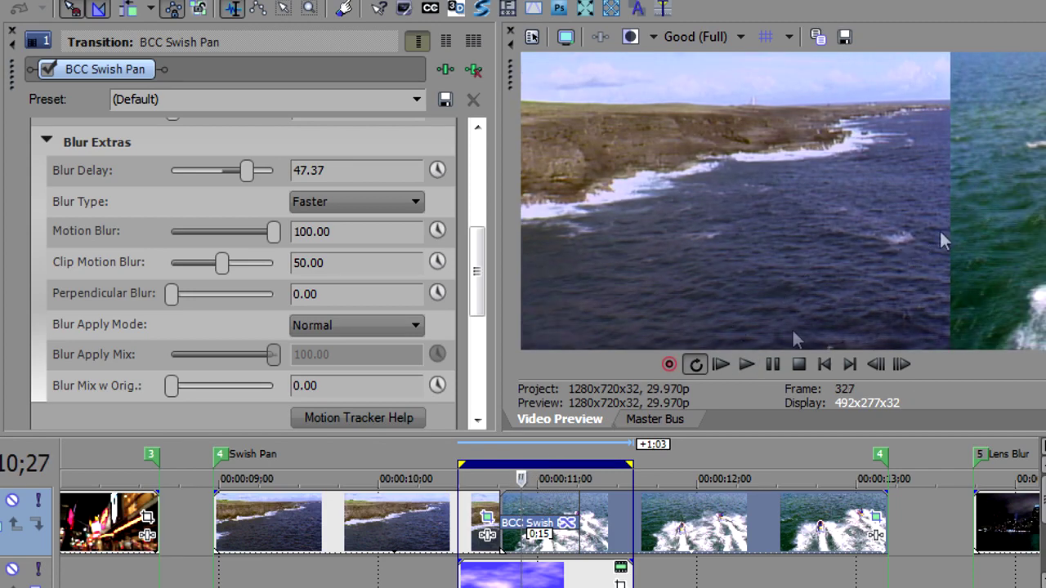
key(space)
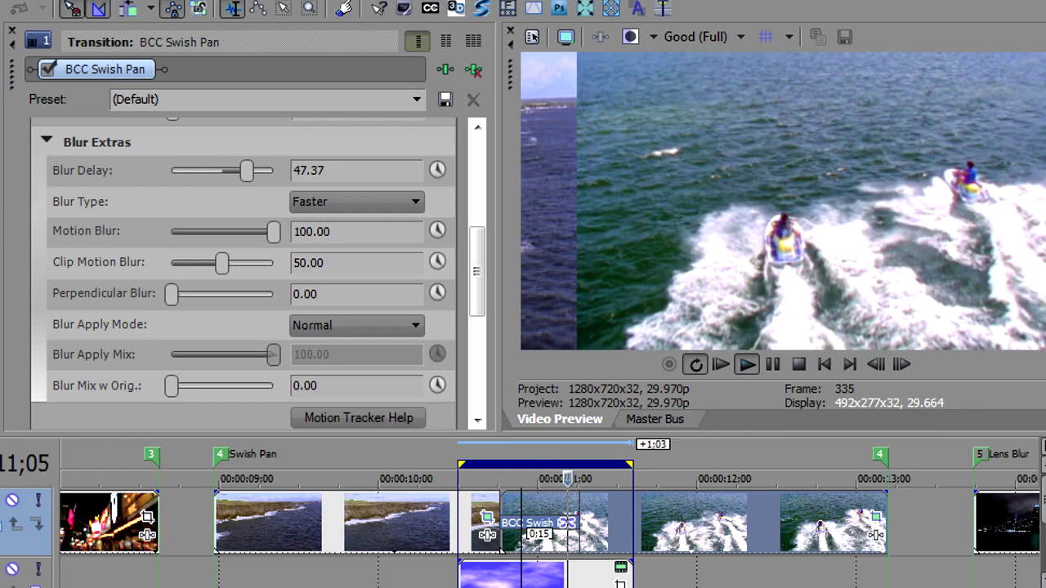
key(space)
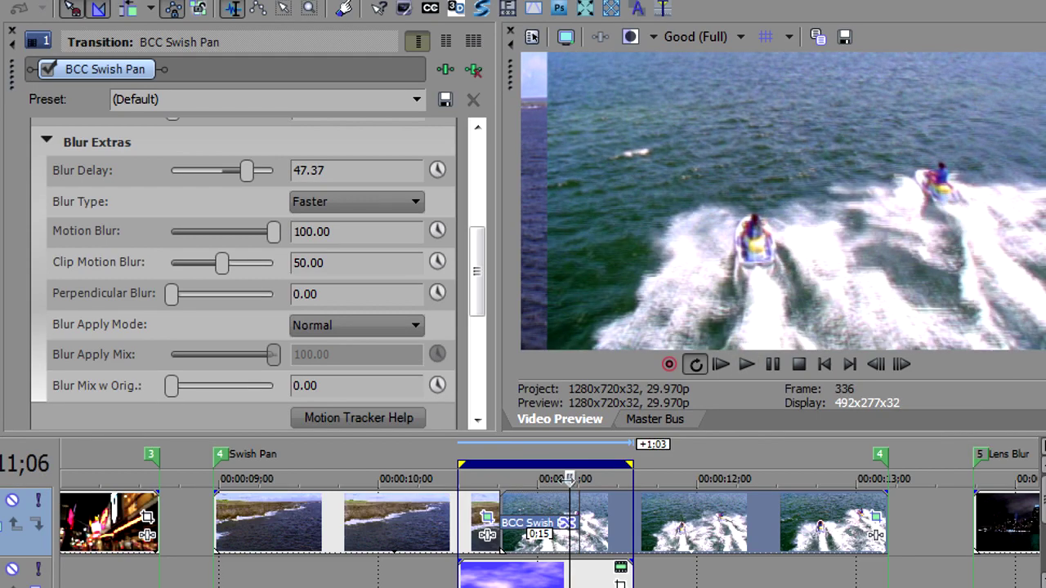
key(space)
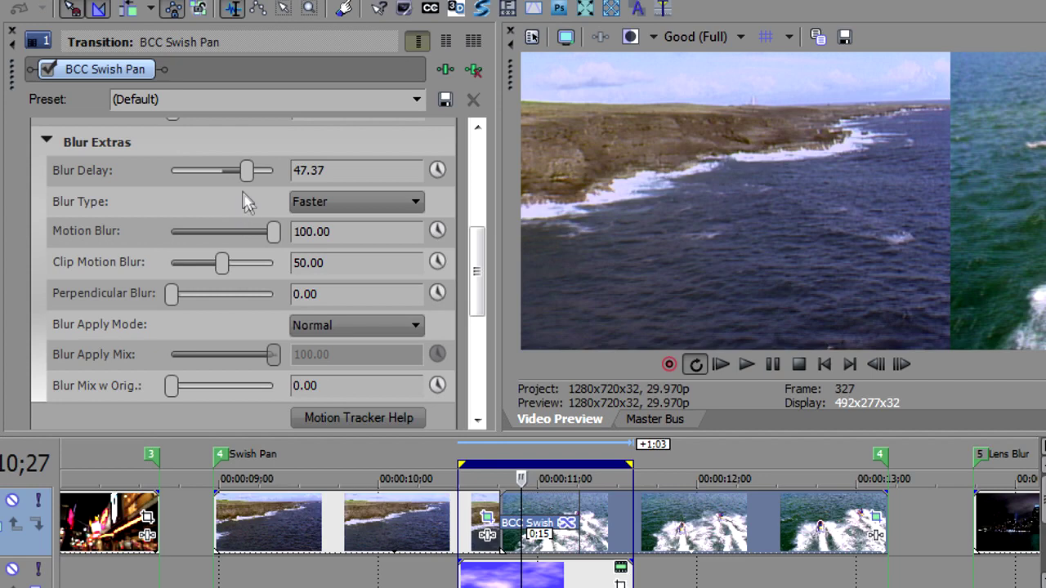
Step: Set Blur Delay to -53.68 and scrub the transition from frame 327 to frame 338
double_click(244, 170)
drag(222, 171, 196, 173)
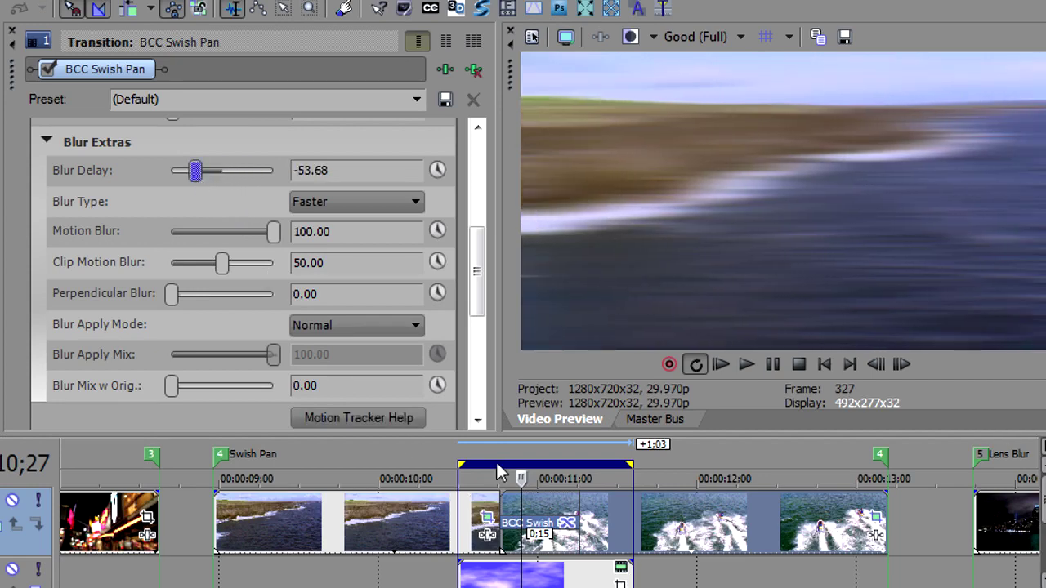
drag(521, 485, 581, 485)
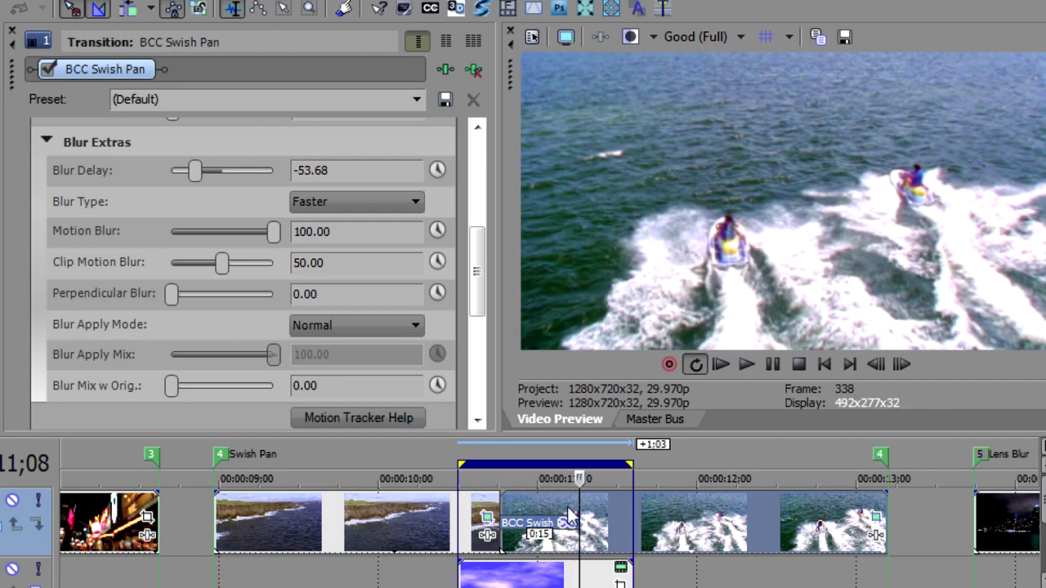
Step: Play the transition from frame 316 through frame 344 and move to frame 332
click(480, 502)
key(Home)
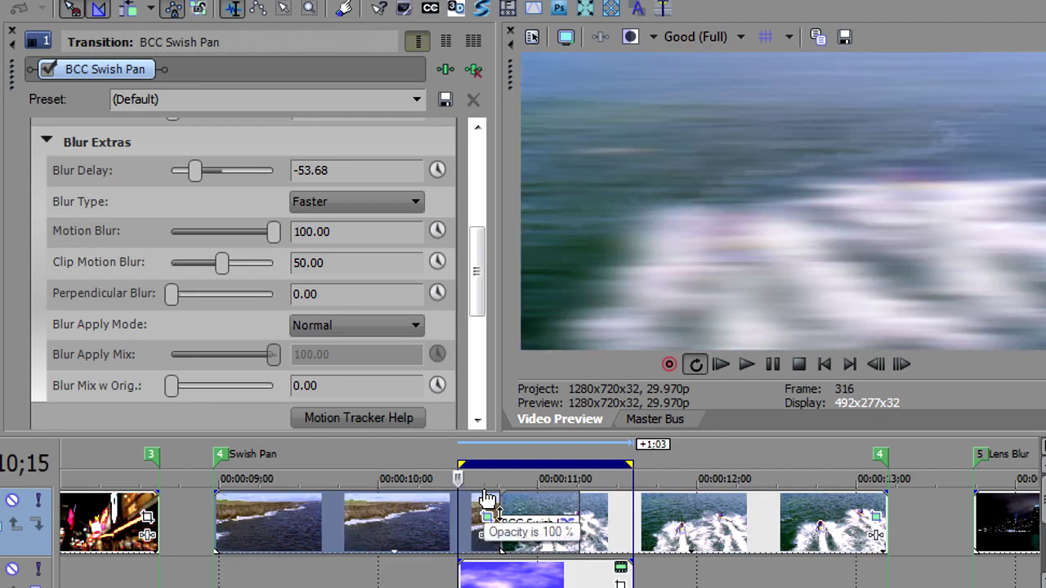
key(space)
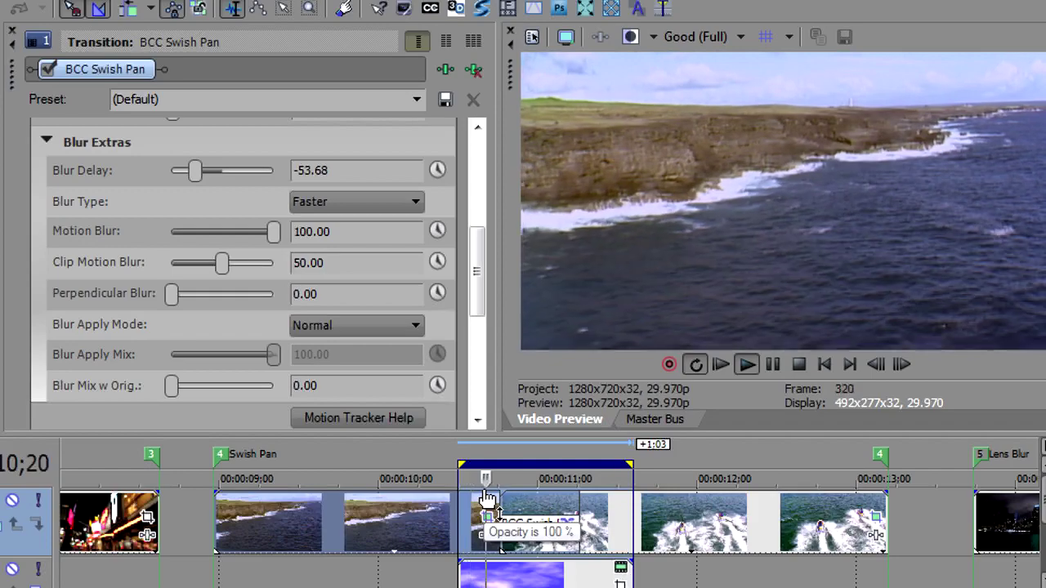
key(space)
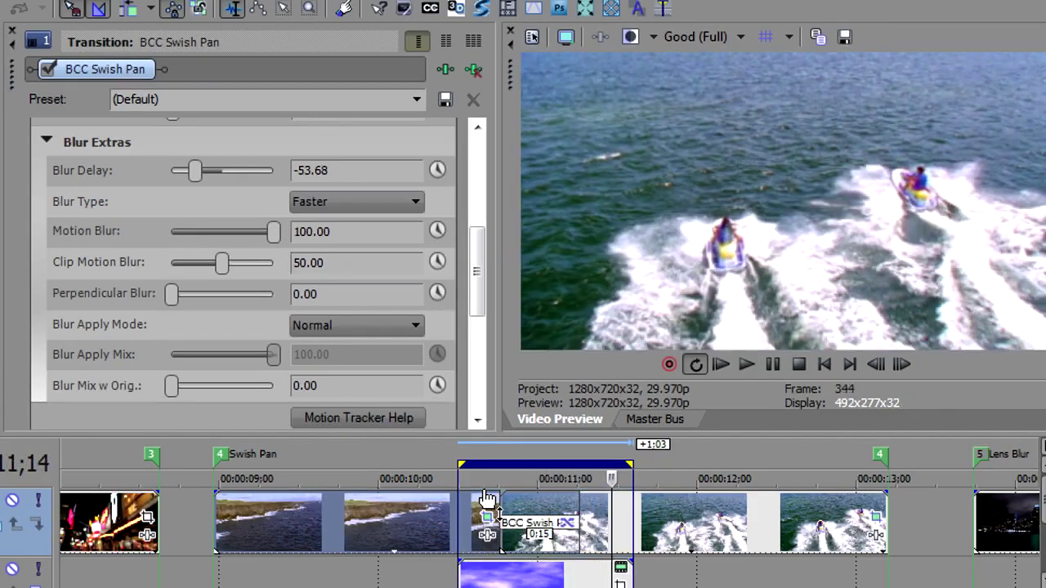
click(550, 581)
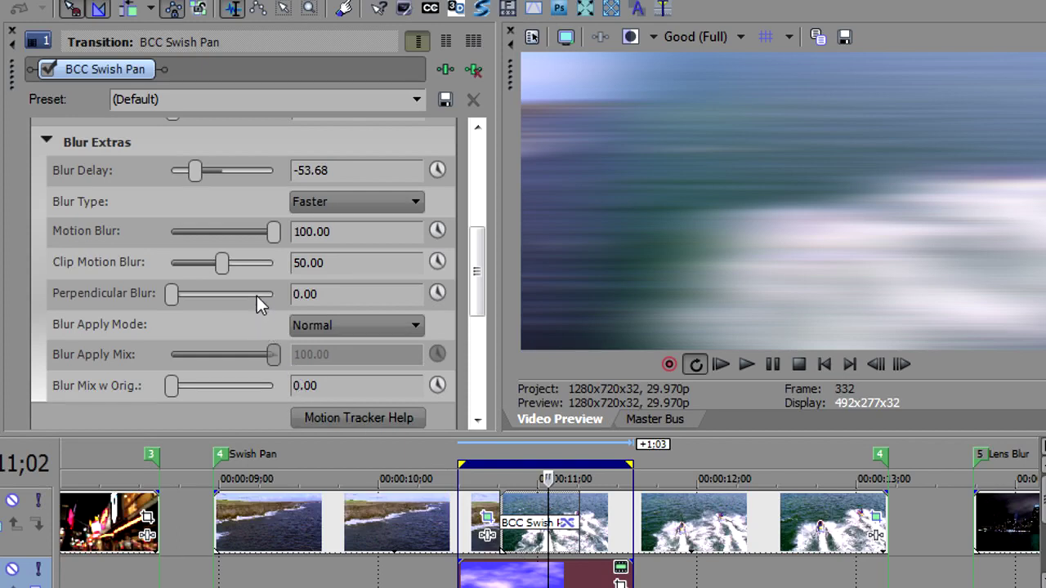
Step: Reset Blur Delay to 0.00 and compare the Smoother Blur Type with Faster, leaving Faster selected
double_click(195, 170)
click(324, 203)
click(333, 236)
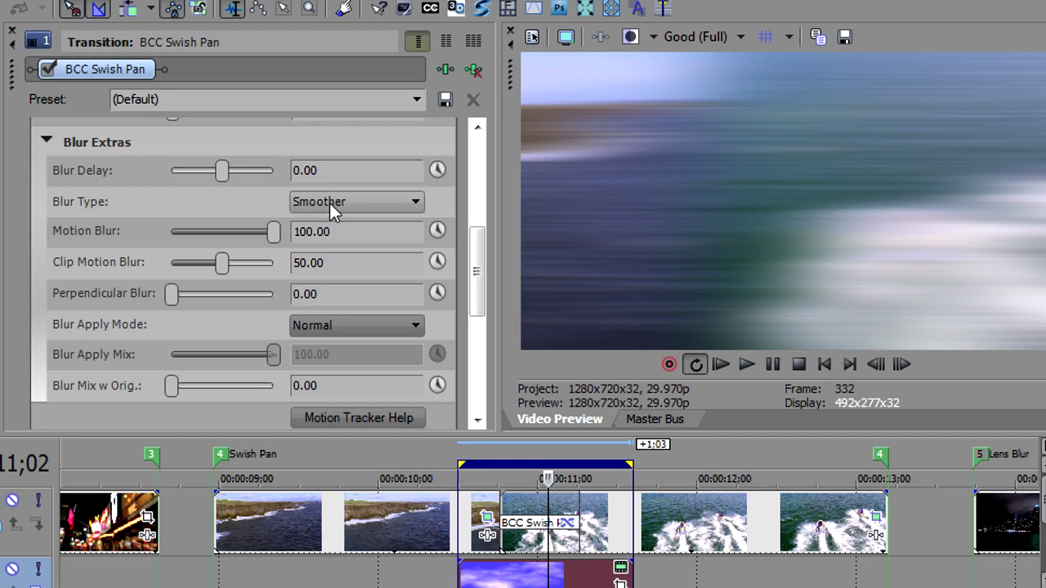
click(329, 202)
click(331, 217)
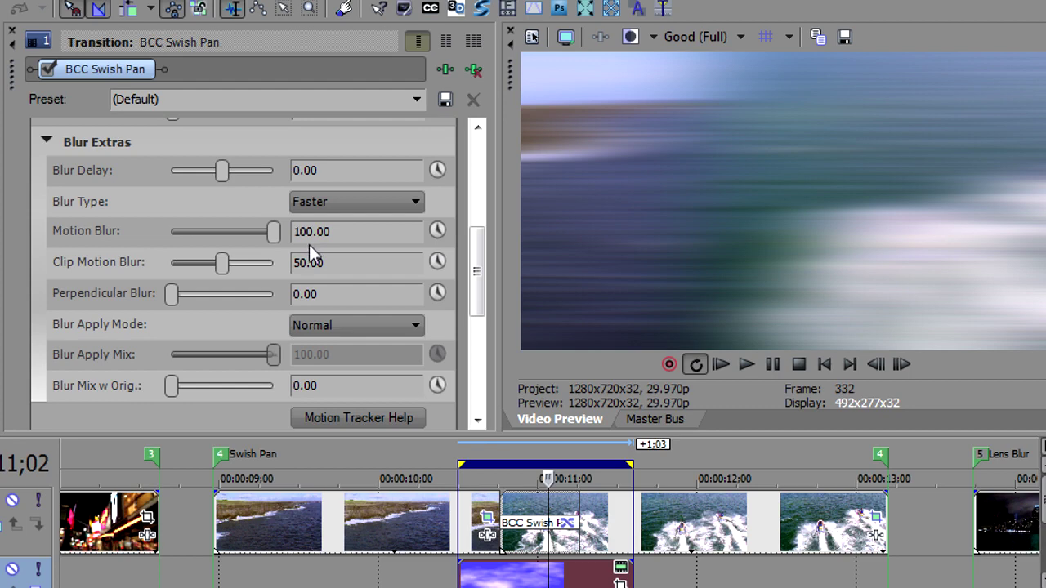
Step: Try adjusting Motion Blur, leaving it at 100.00, and set Pan Direction to Top
mouse_move(271, 231)
mouse_down()
mouse_move(187, 233)
mouse_move(272, 233)
mouse_up()
drag(272, 235, 388, 235)
drag(479, 261, 481, 202)
scroll(478, 204, down, 2)
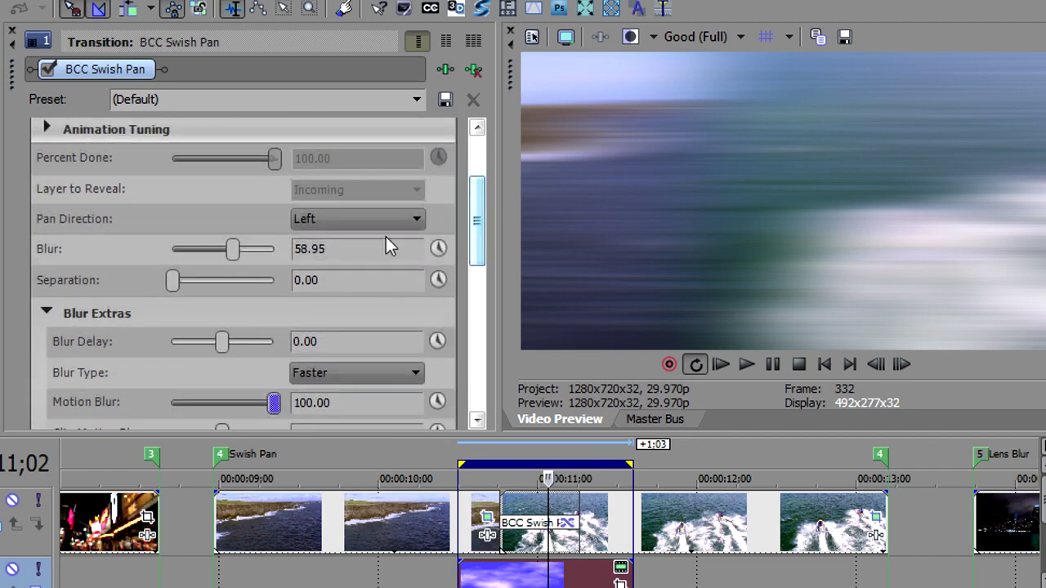
click(366, 220)
click(363, 254)
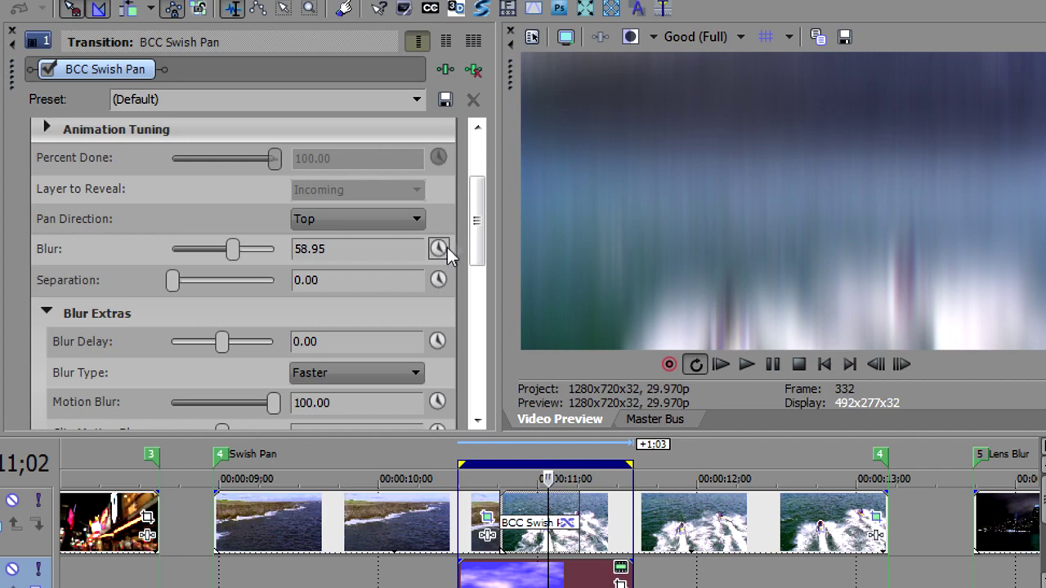
Step: Try adjusting Motion Blur with the vertical pan, leaving it at 100.00, and switch Pan Direction back to Left
drag(473, 218, 478, 268)
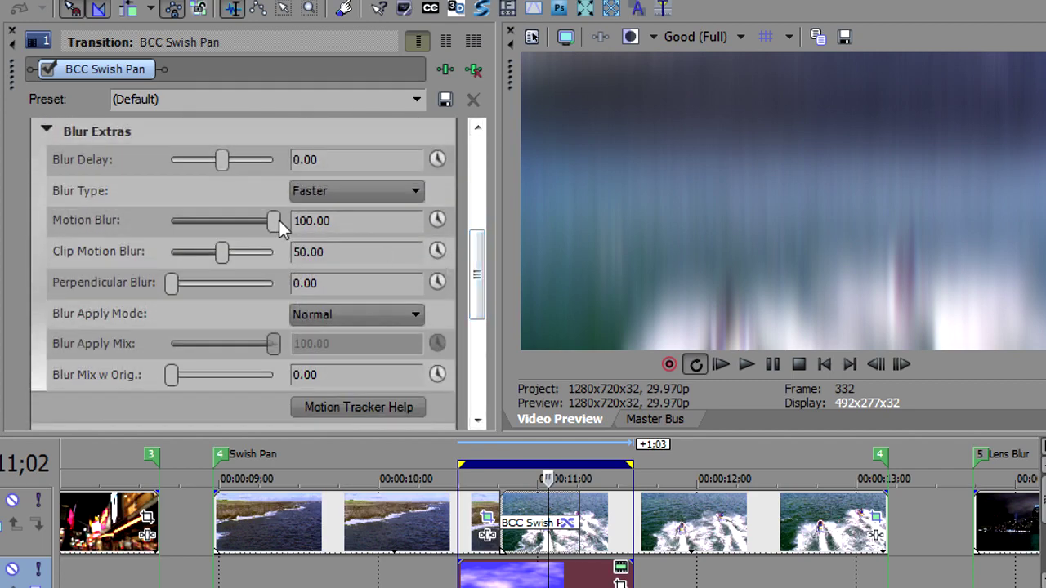
mouse_move(267, 218)
mouse_down()
mouse_move(201, 228)
mouse_move(282, 225)
mouse_move(184, 222)
mouse_move(274, 227)
mouse_up()
drag(479, 263, 472, 219)
click(379, 219)
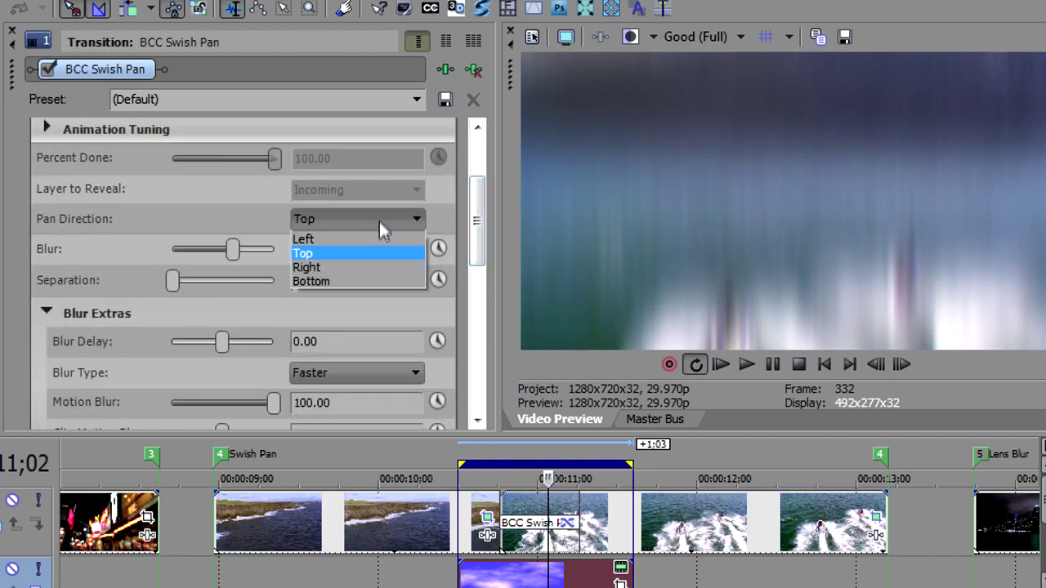
click(373, 237)
Step: Set Clip Motion Blur to 100.00 at frame 331 and compare frames 330 and 331
drag(473, 221, 475, 276)
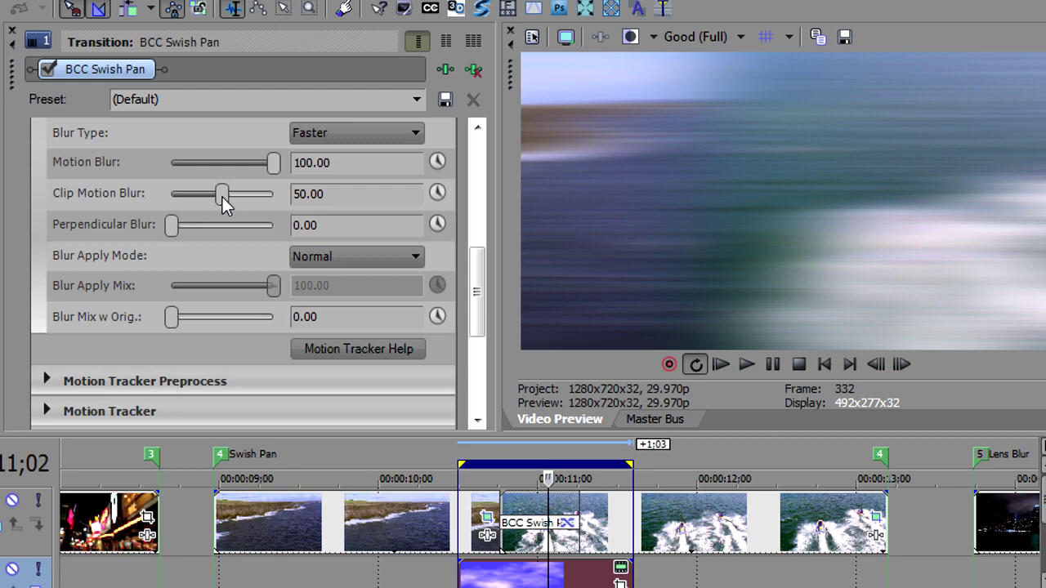
click(543, 504)
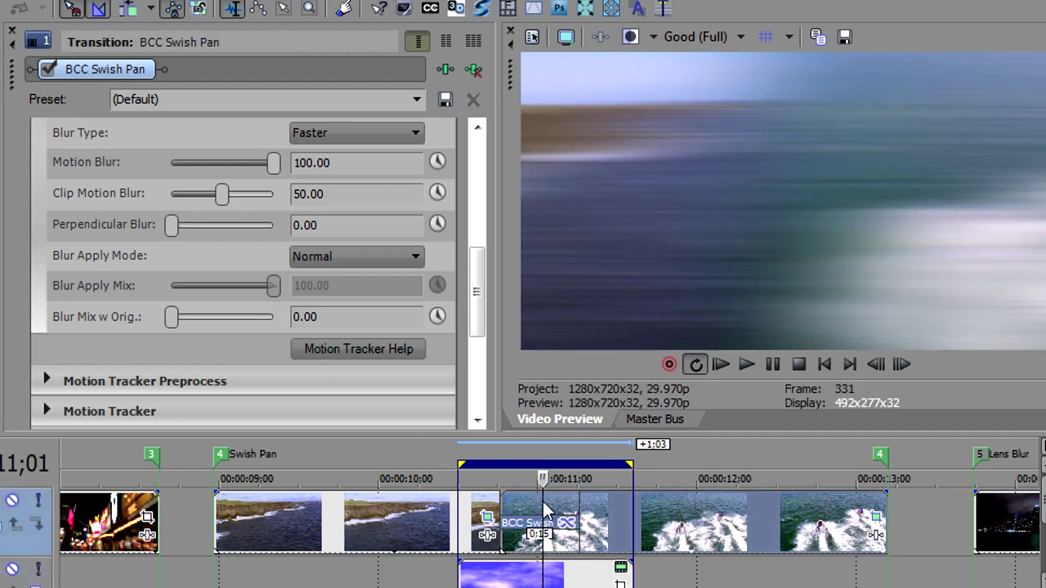
drag(226, 197, 281, 198)
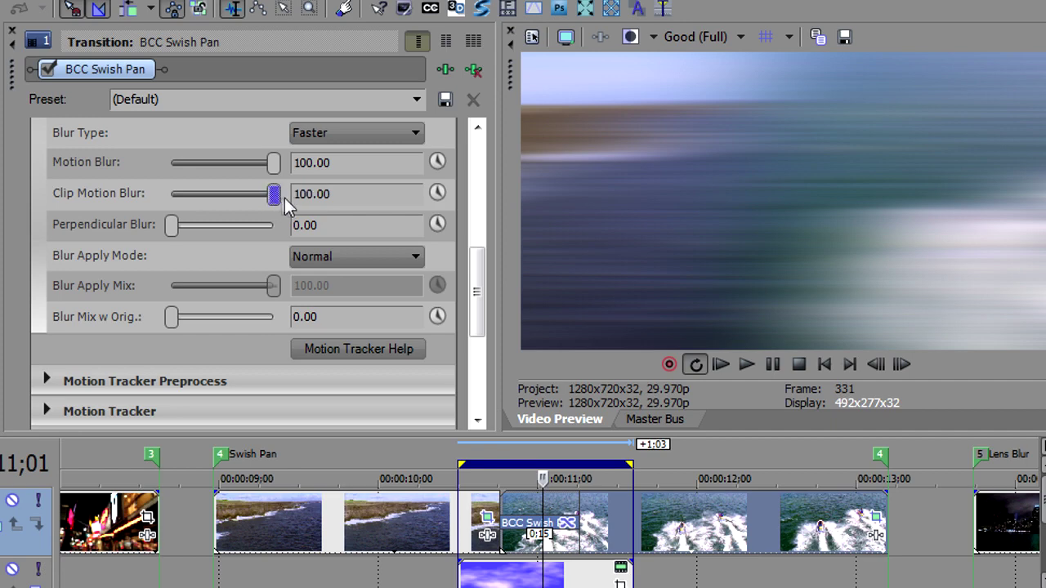
click(536, 514)
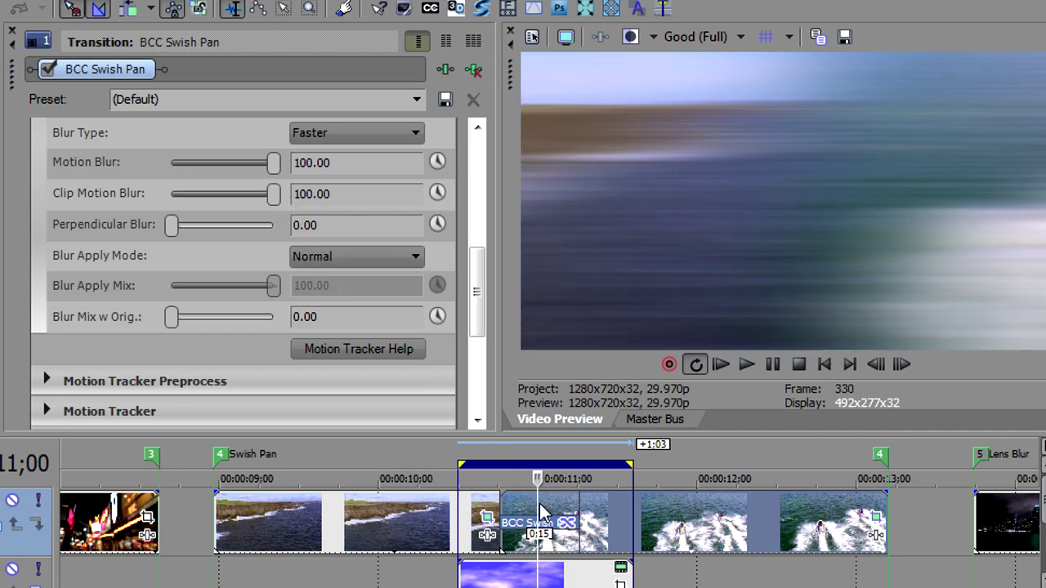
click(541, 508)
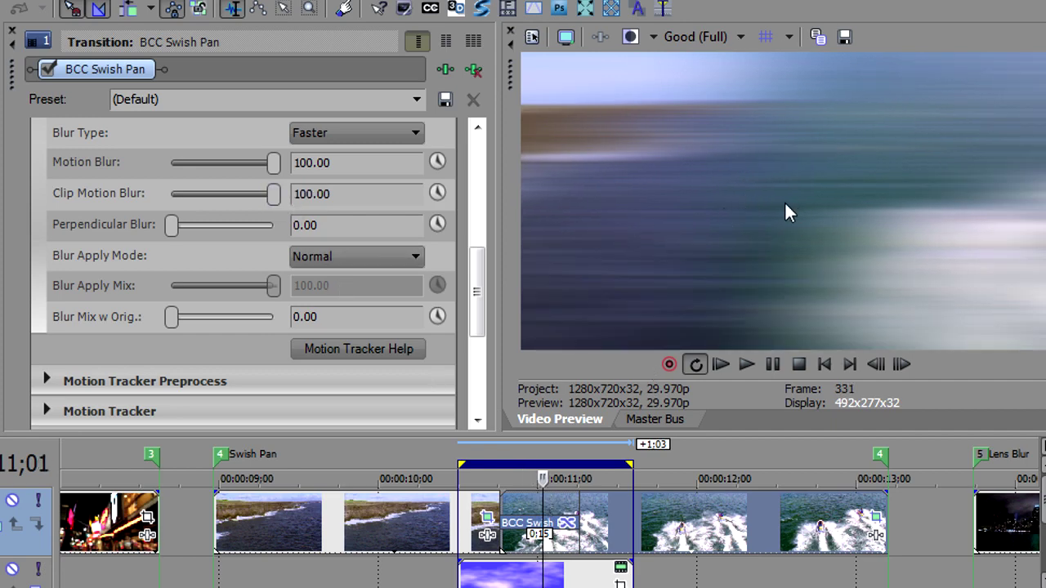
Step: Try Clip Motion Blur at 26.32 across frames 327 to 334, restore it to 50.00 and move to frame 329
drag(272, 193, 200, 194)
click(521, 507)
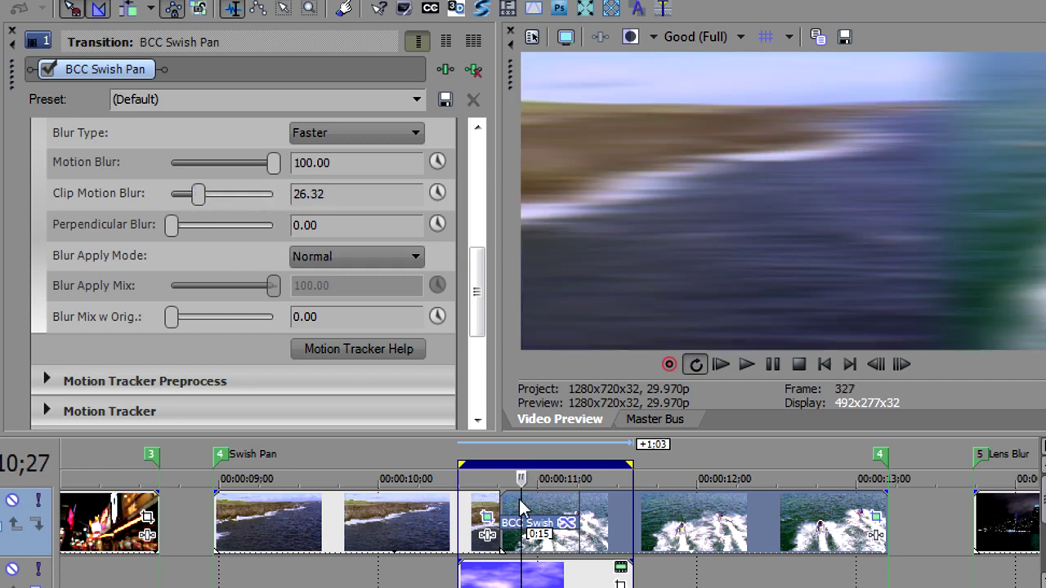
drag(520, 479, 559, 479)
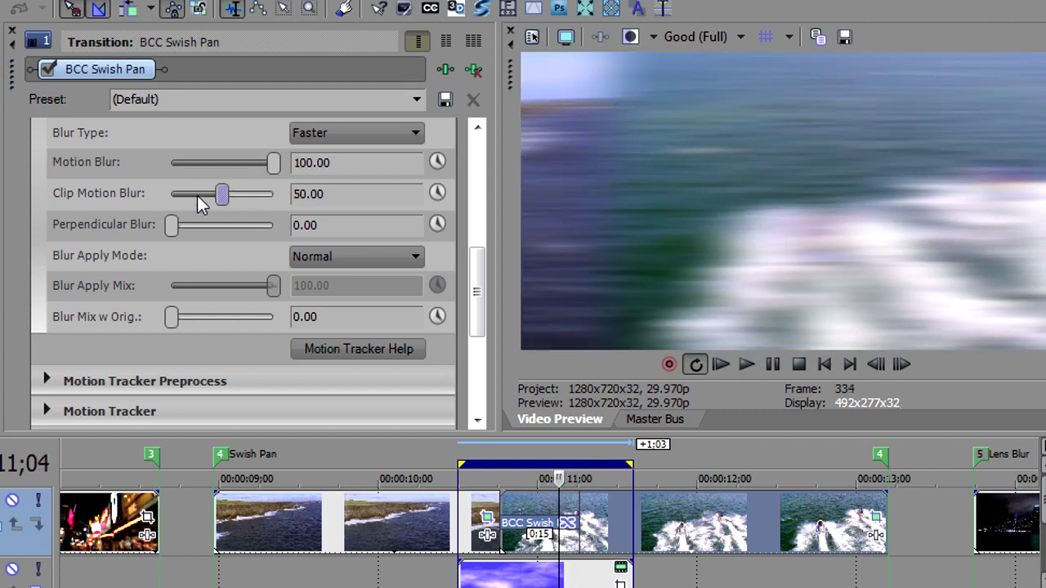
click(534, 510)
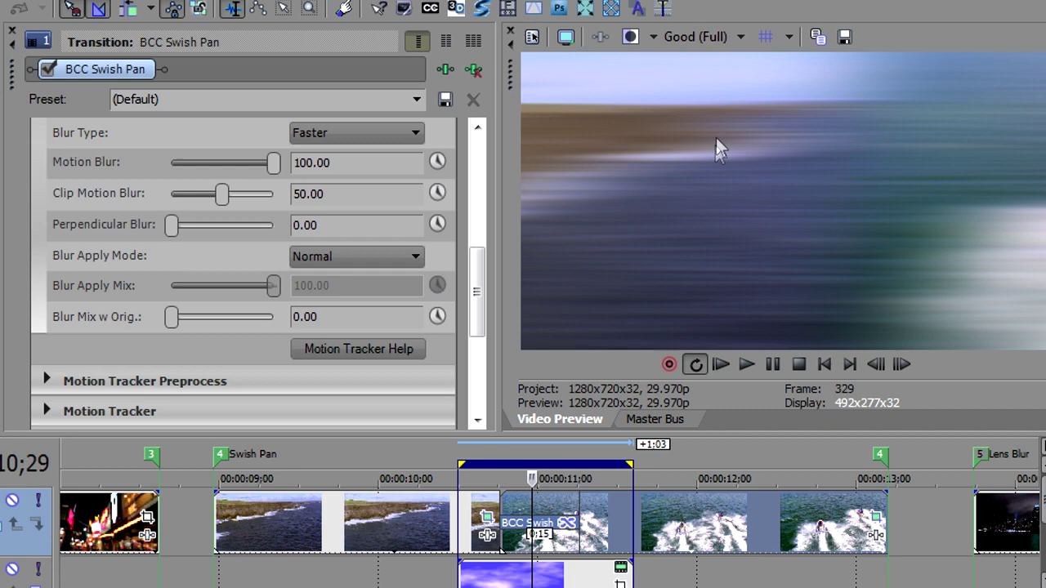
Step: Set Motion Blur to 0.00 and try adjusting Perpendicular Blur, leaving it at 0.00
mouse_move(171, 227)
mouse_down()
mouse_move(204, 230)
mouse_move(172, 237)
mouse_up()
drag(277, 162, 134, 167)
mouse_move(174, 229)
mouse_down()
mouse_move(243, 234)
mouse_move(164, 237)
mouse_up()
Step: Set Pan Direction to Top and try adjusting Perpendicular Blur on the vertical pan, leaving it at 0.00
scroll(490, 293, up, 5)
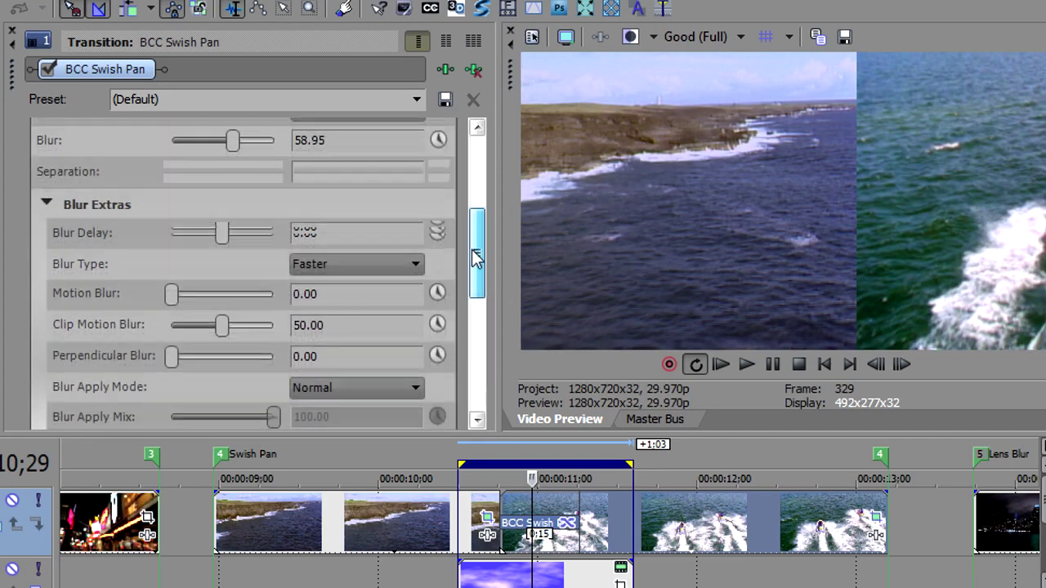
click(378, 193)
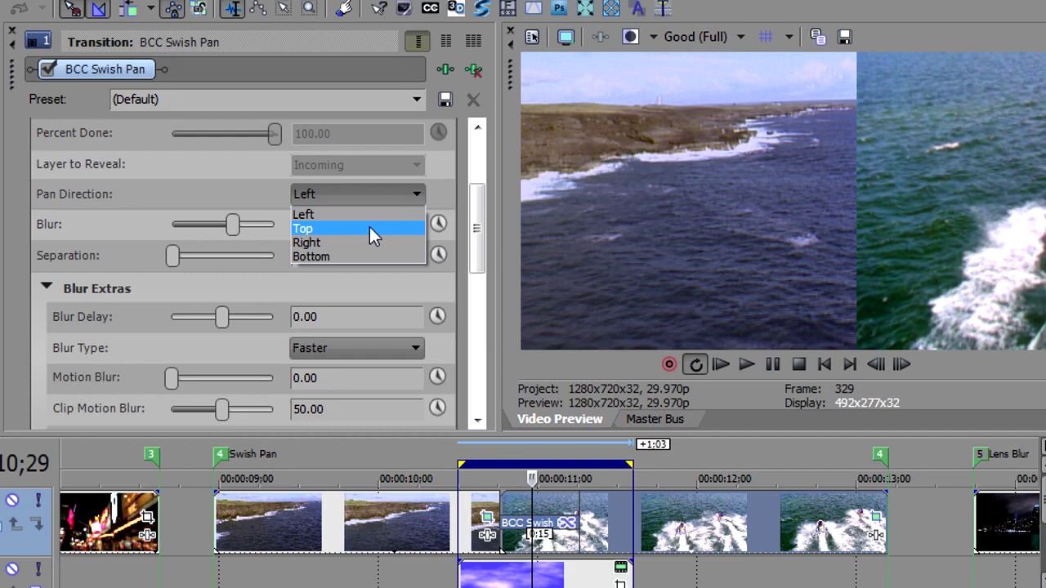
click(364, 229)
drag(477, 222, 477, 276)
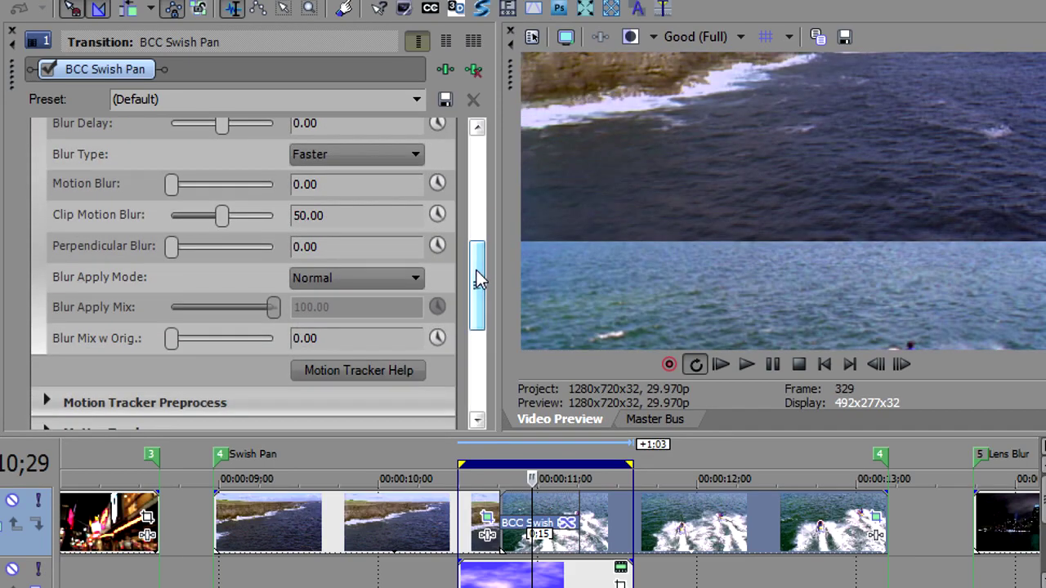
drag(174, 245, 150, 252)
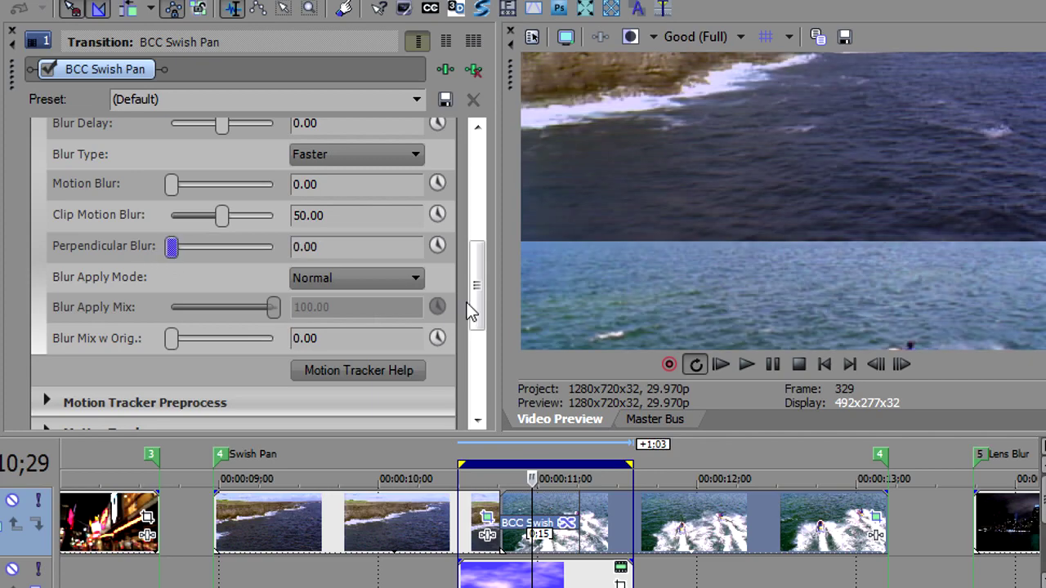
Step: Set Pan Direction to Left and Motion Blur to 100.00
scroll(462, 240, up, 5)
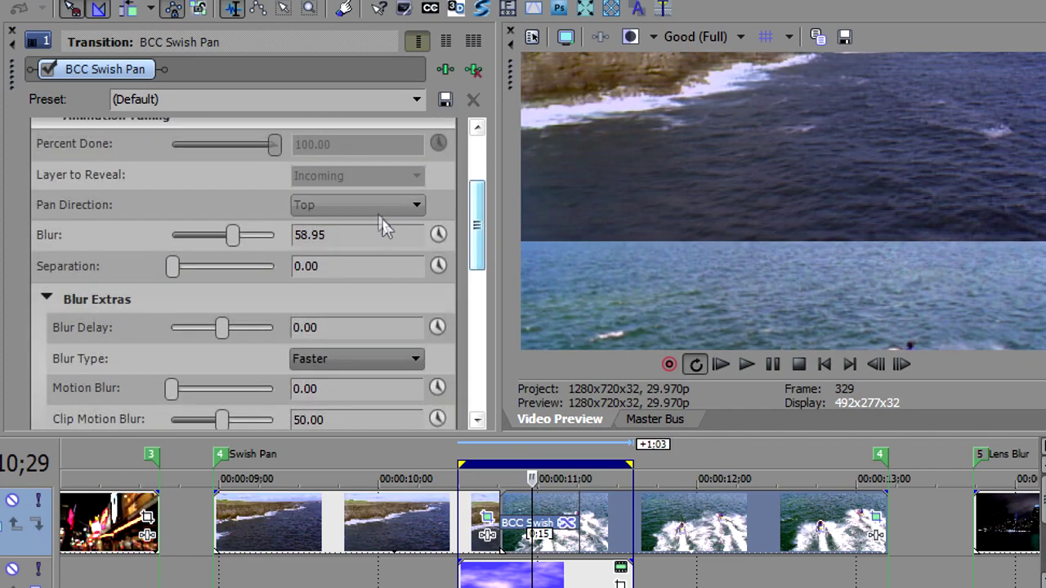
click(364, 209)
click(362, 224)
drag(471, 216, 479, 265)
drag(172, 228, 276, 228)
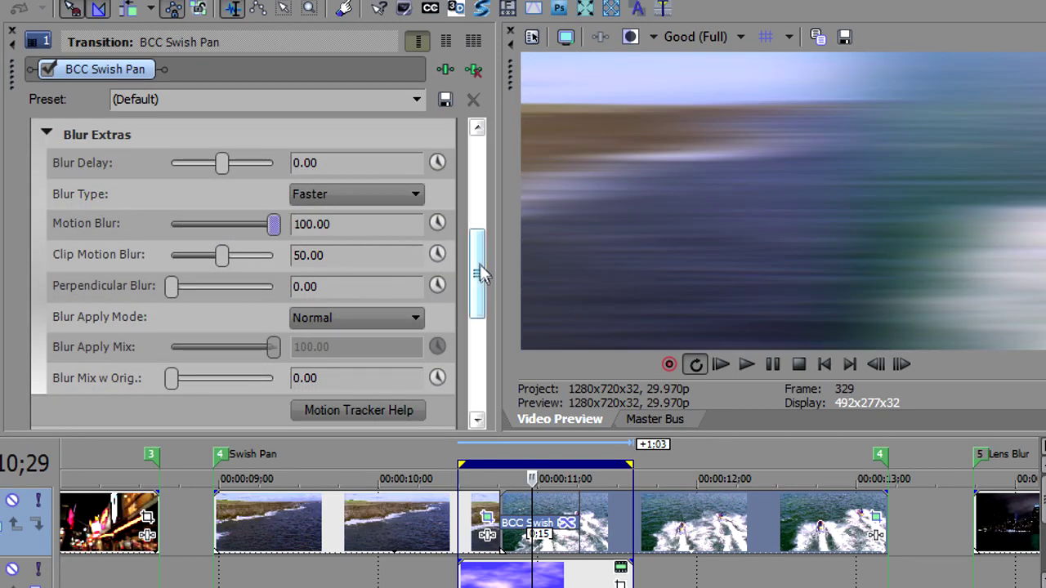
Step: Try the Lighten, Darken and Add settings for Blur Apply Mode, and preview Add at frame 330
scroll(478, 276, down, 1)
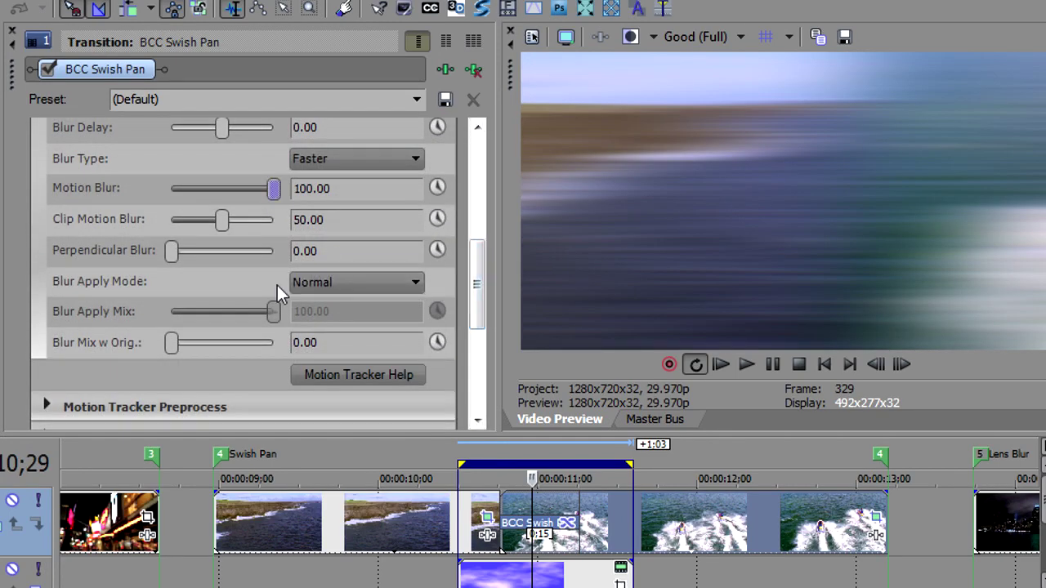
click(325, 283)
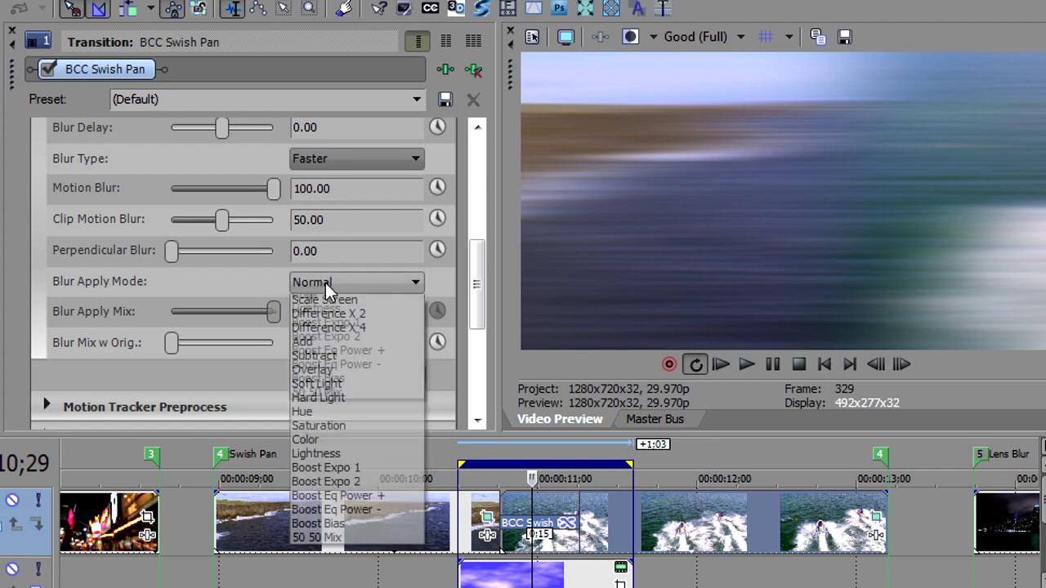
click(348, 318)
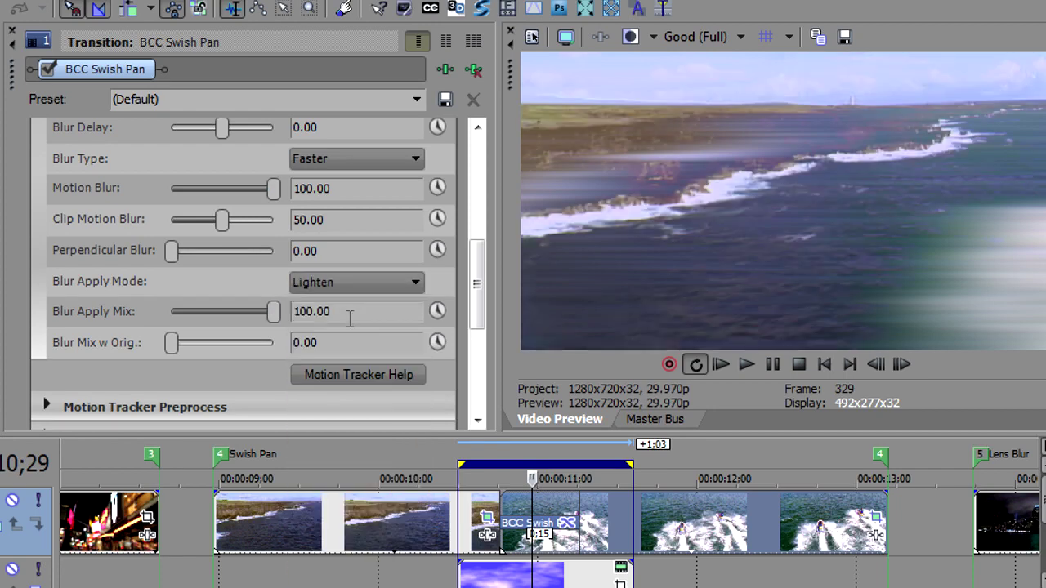
click(346, 288)
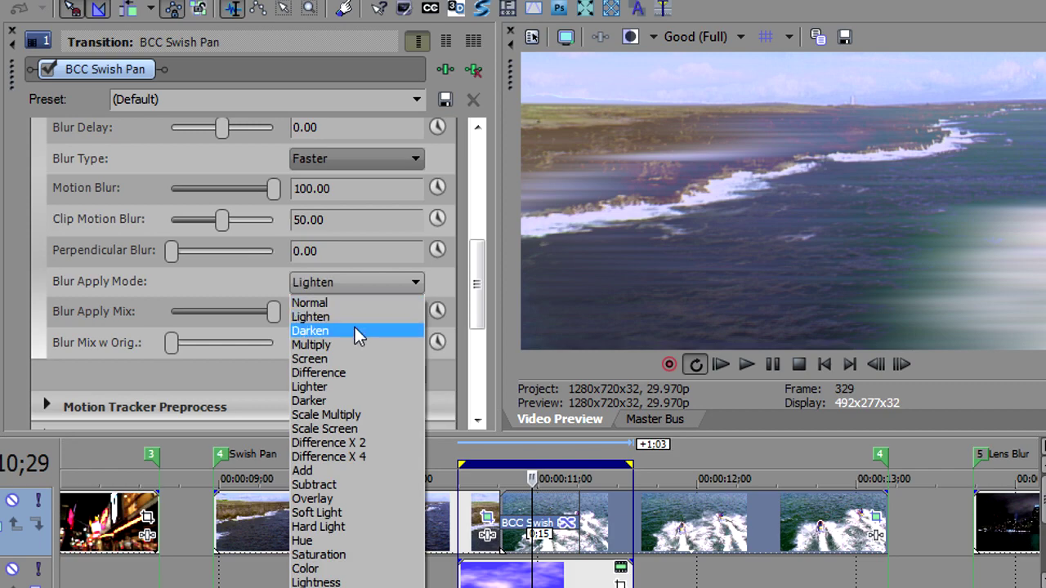
click(352, 329)
click(361, 288)
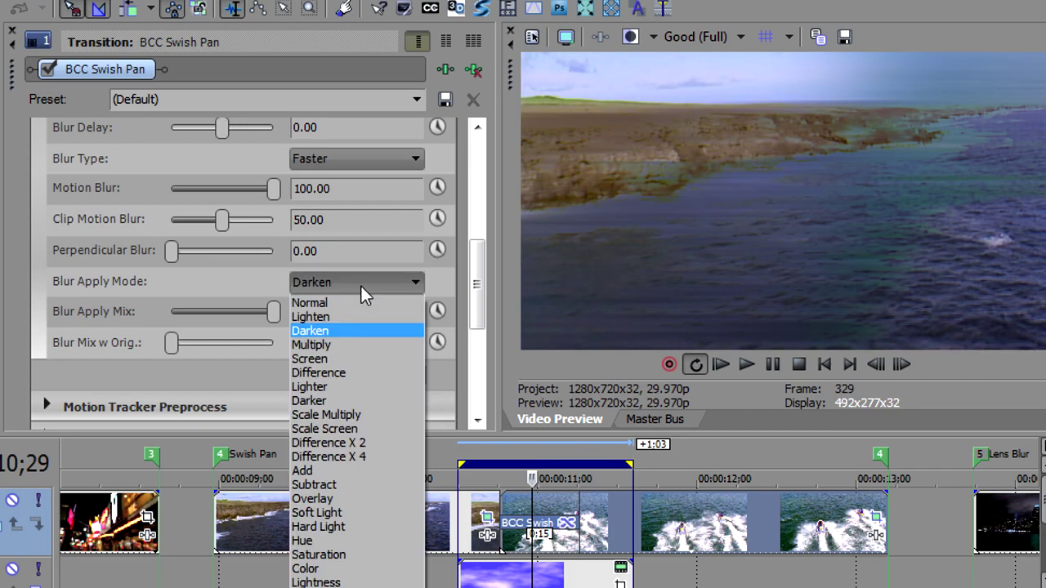
click(336, 471)
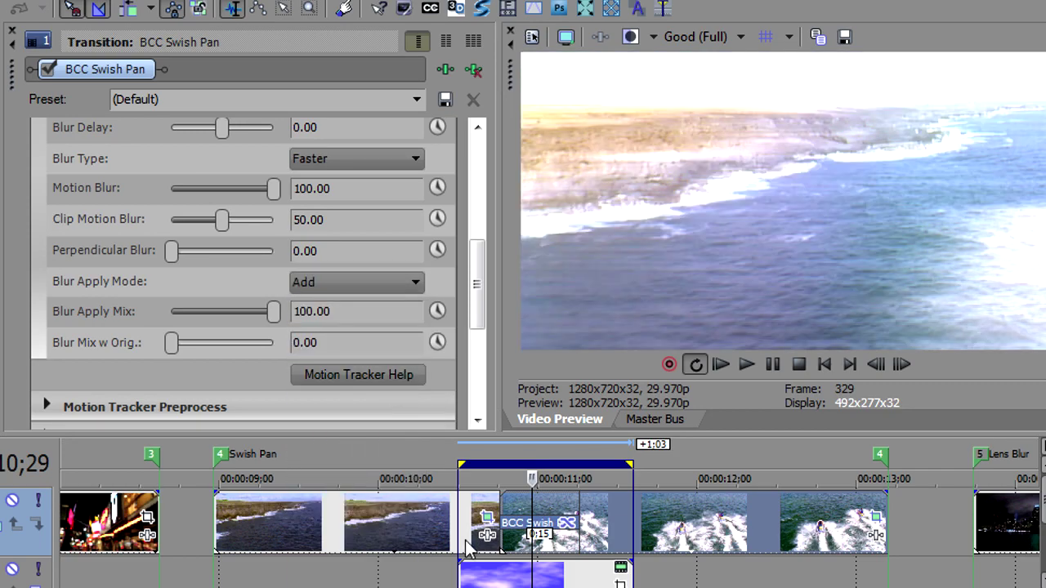
mouse_move(532, 479)
mouse_down()
mouse_move(473, 479)
mouse_move(618, 479)
mouse_move(538, 479)
mouse_up()
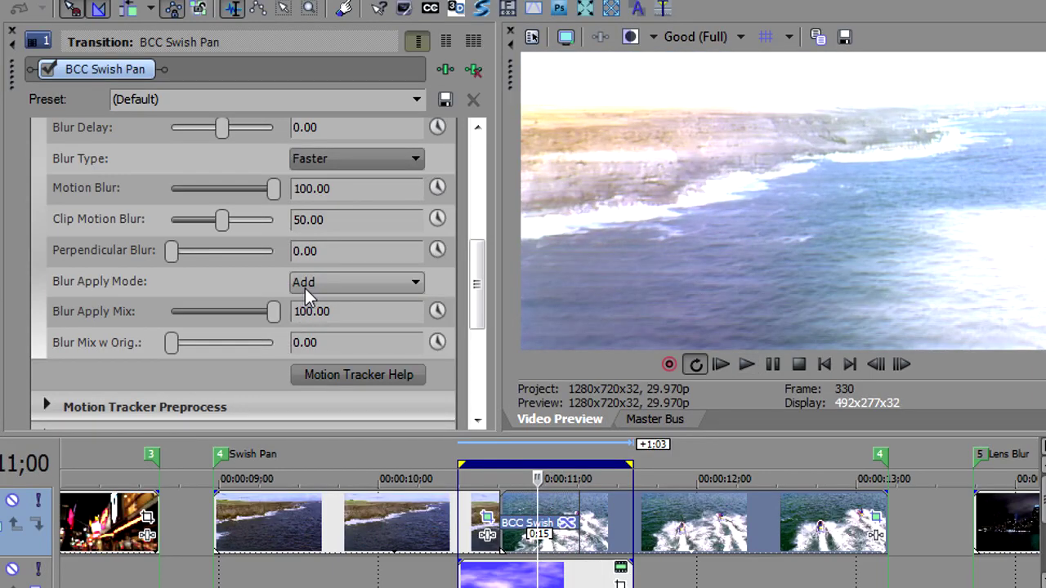
Step: Try adjusting Blur Apply Mix and Blur Mix w Orig., leaving them at 100.00 and 0.00, and restore Blur Apply Mode to Normal
drag(266, 323, 290, 317)
drag(173, 349, 129, 339)
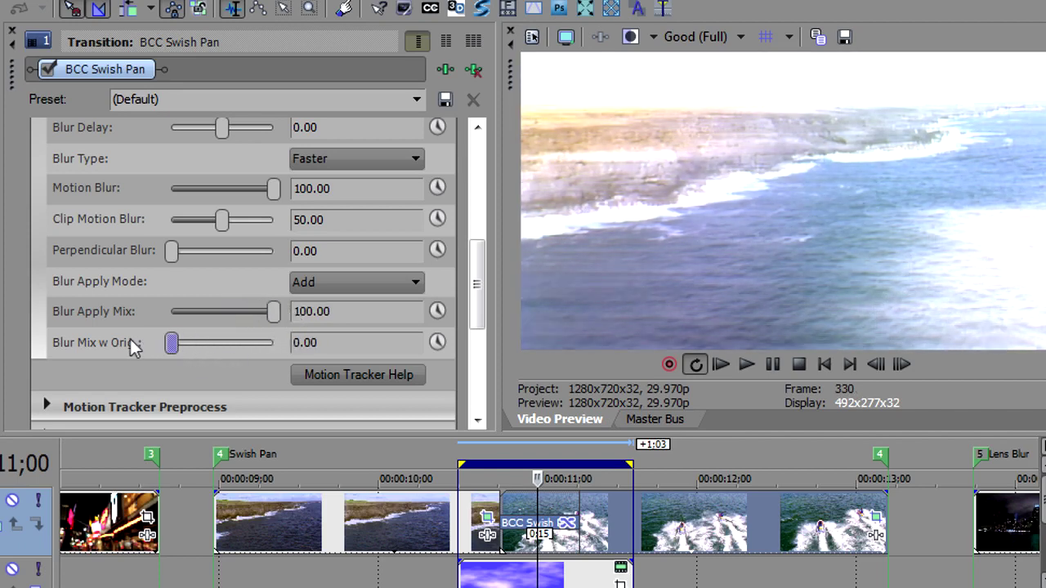
click(330, 282)
click(335, 301)
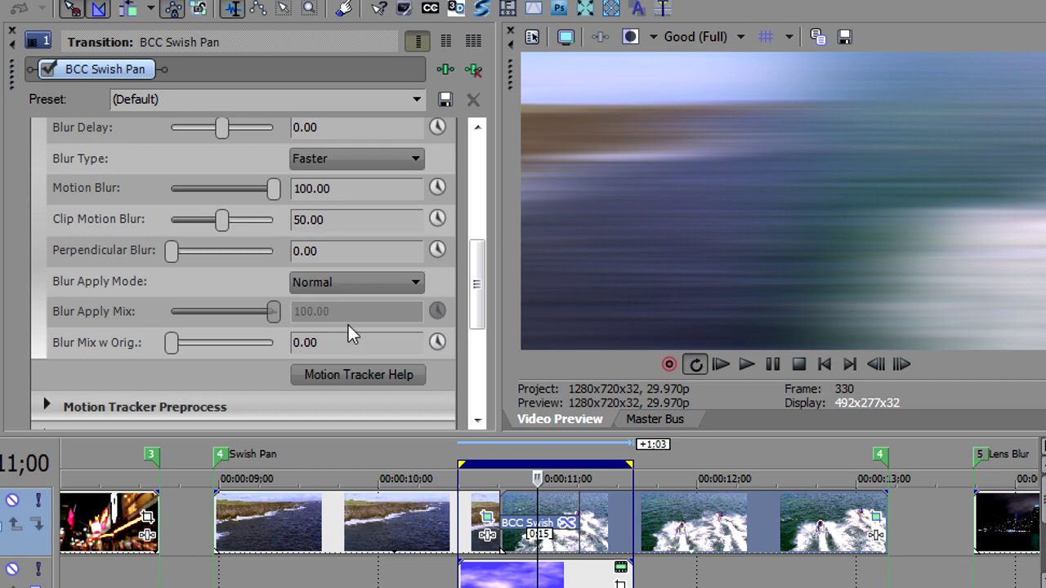
Step: Go to the Lens Blur section of the timeline and select the night skyline clip at 00:00:14;22
click(471, 500)
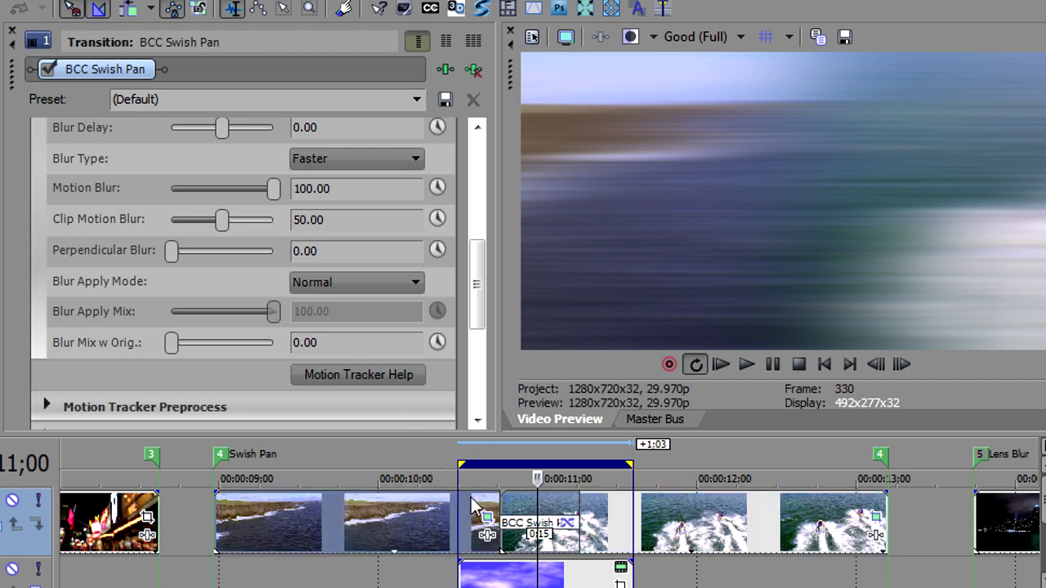
click(471, 500)
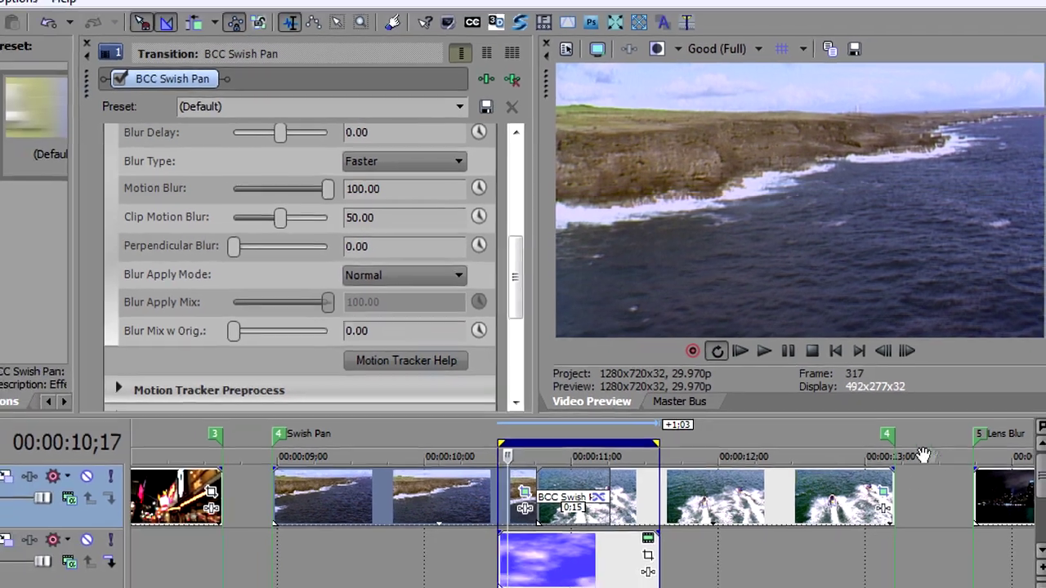
drag(926, 481, 272, 476)
drag(407, 421, 361, 422)
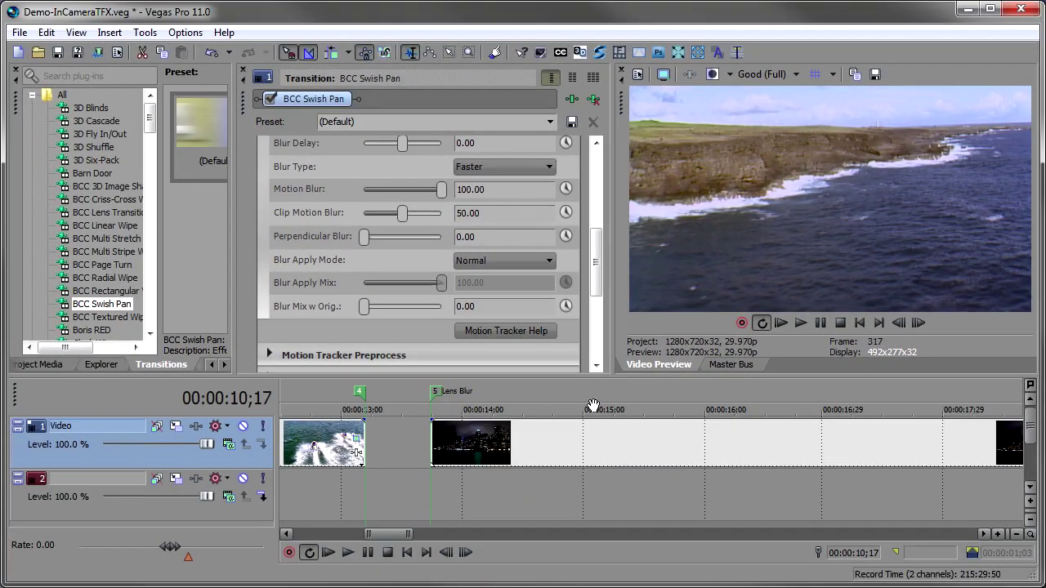
drag(592, 405, 472, 410)
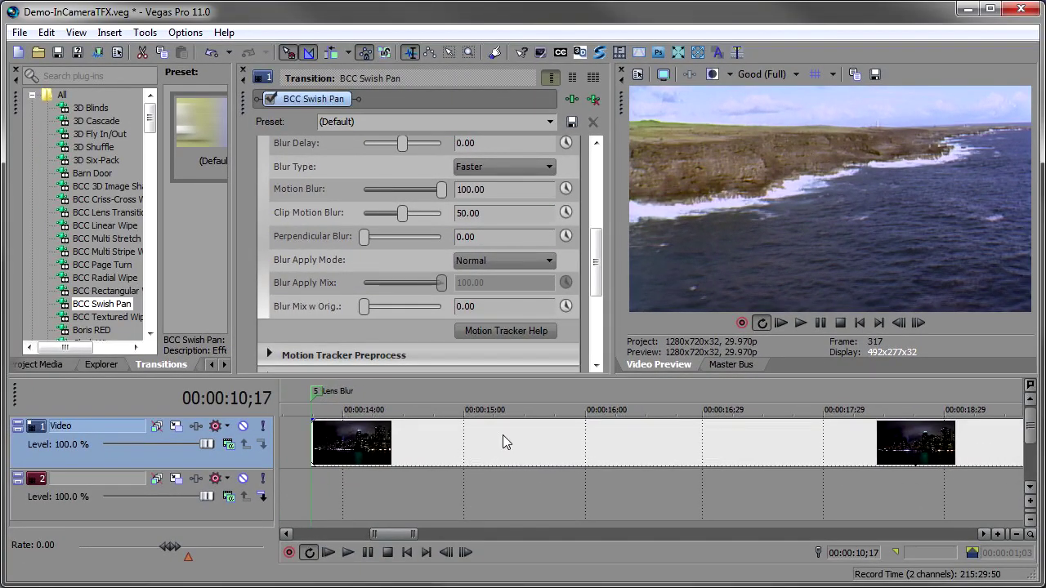
scroll(508, 440, down, 2)
scroll(769, 429, right, 5)
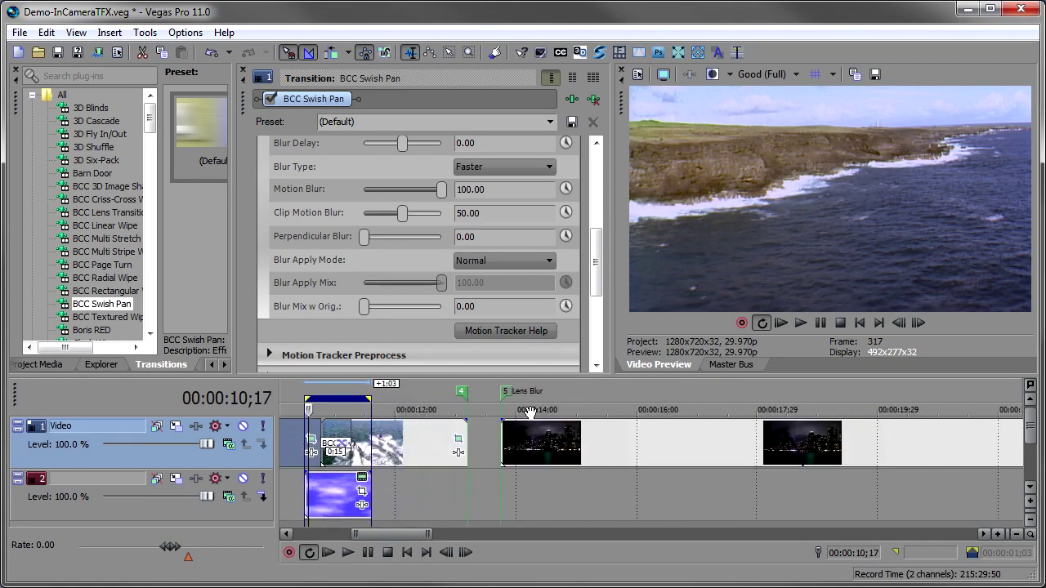
click(425, 453)
click(425, 455)
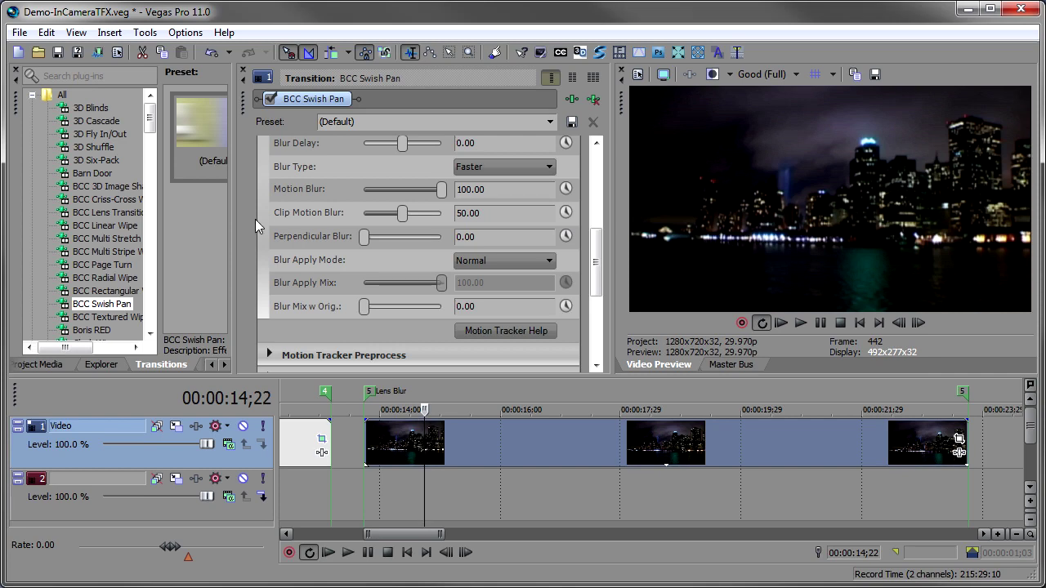
Step: Close the transition settings and place HotText.mov on a new track above the night skyline clip, starting at the Lens Blur marker
click(243, 71)
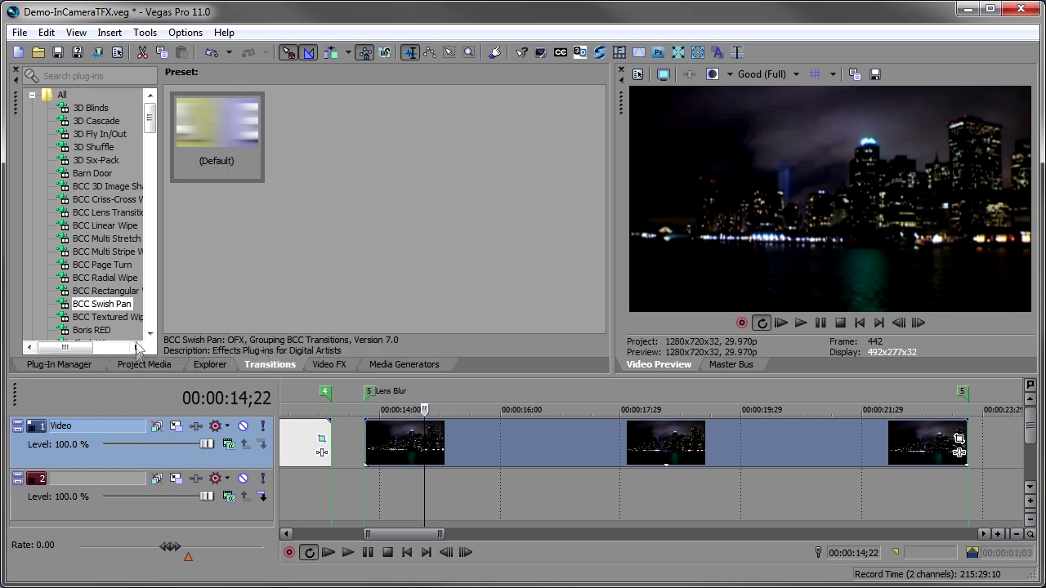
click(159, 365)
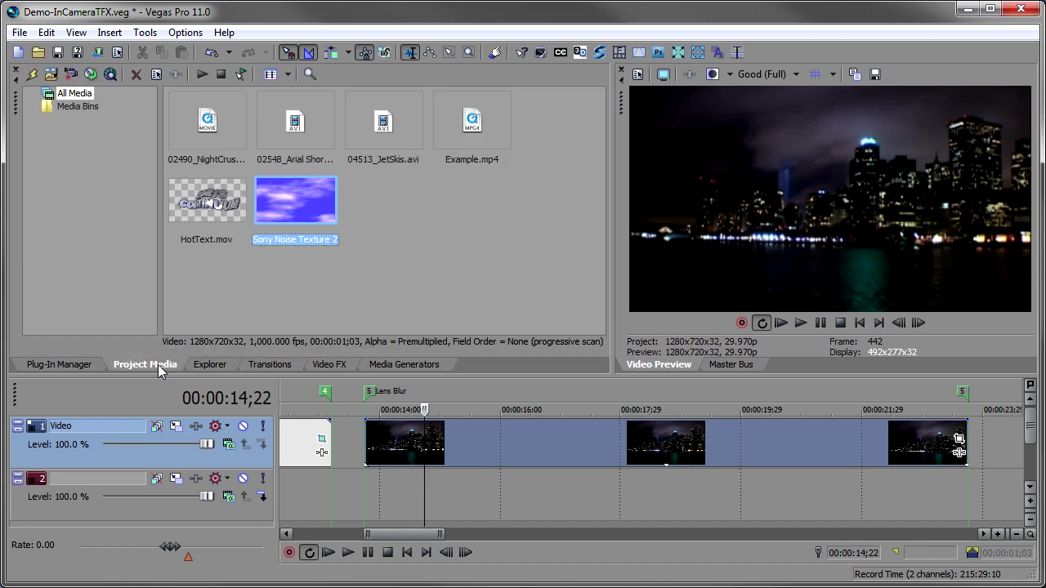
mouse_move(202, 199)
mouse_down()
mouse_move(381, 360)
mouse_move(372, 406)
mouse_up()
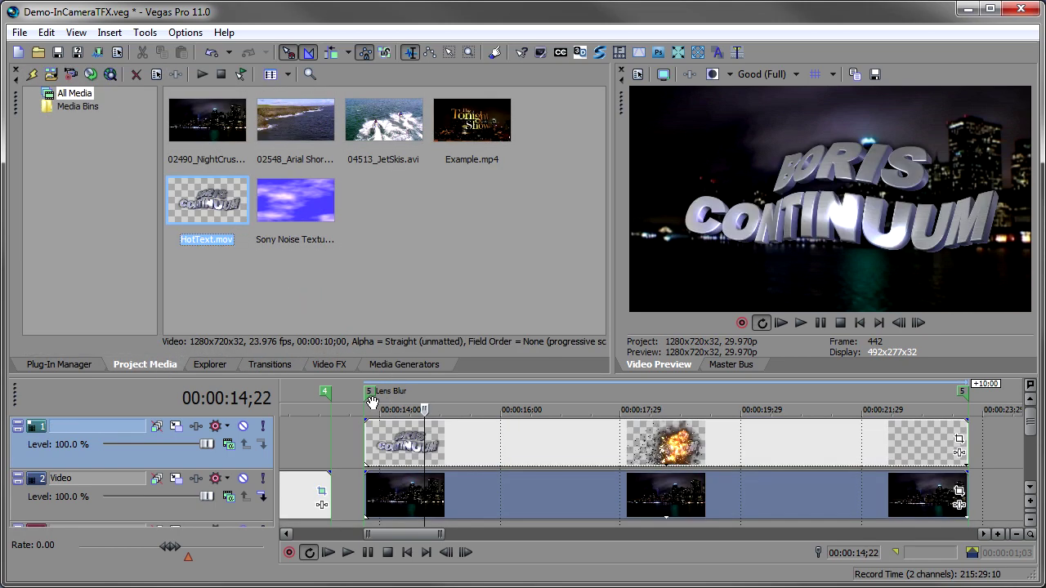
Step: Play the title animation over the night skyline from 00:00:14;08 and pause at 00:00:22;10
click(397, 446)
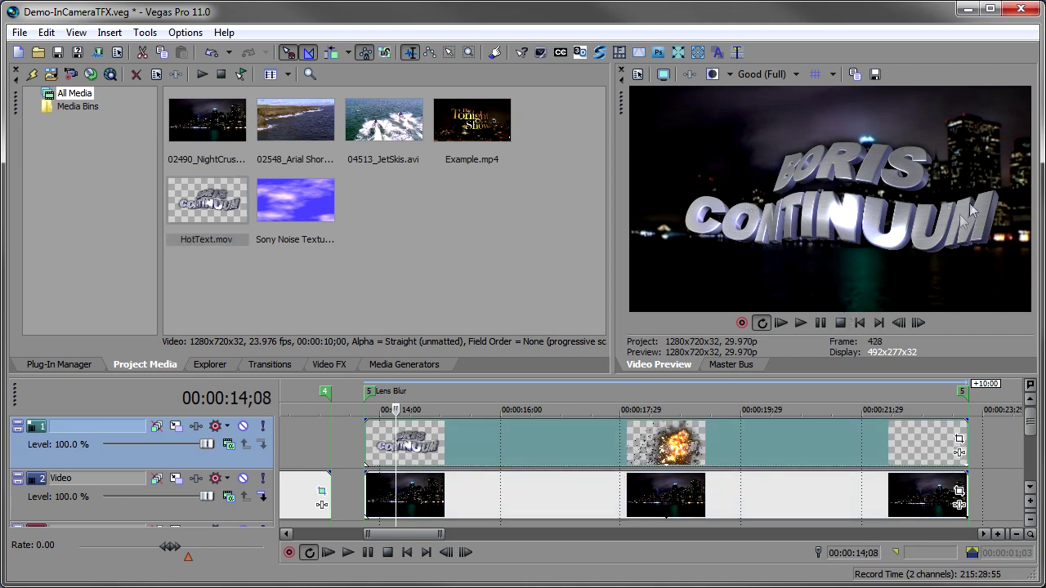
key(space)
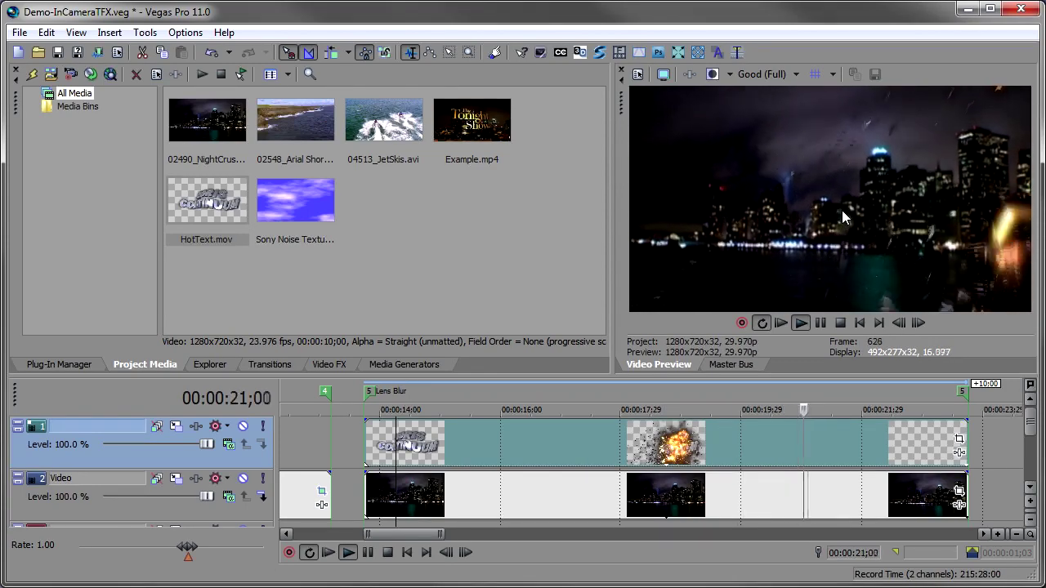
key(Return)
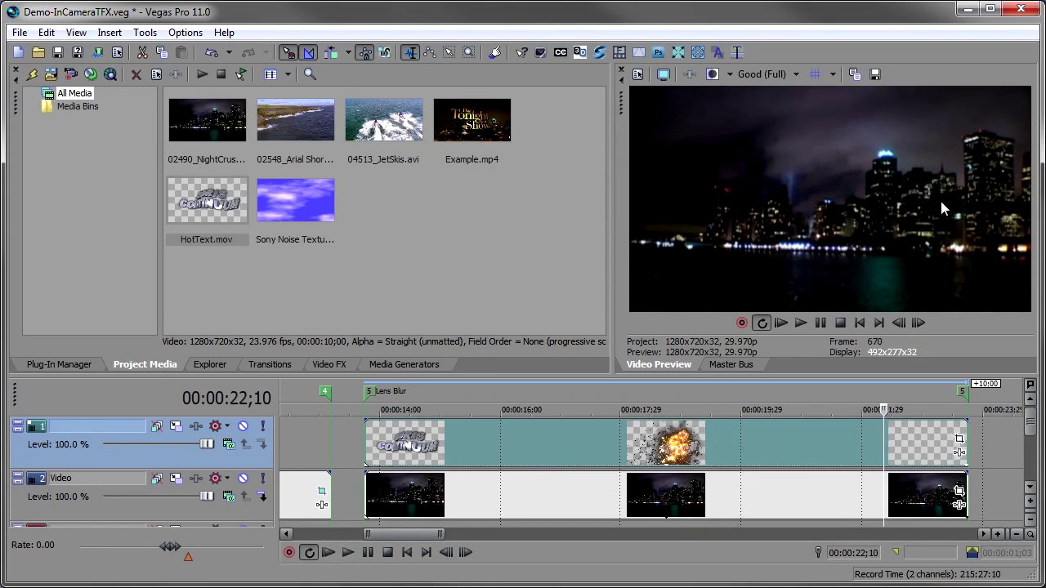
Step: Apply BCC Lens Blur from the BCC Color & Blurs plug-ins to the night skyline clip
click(54, 364)
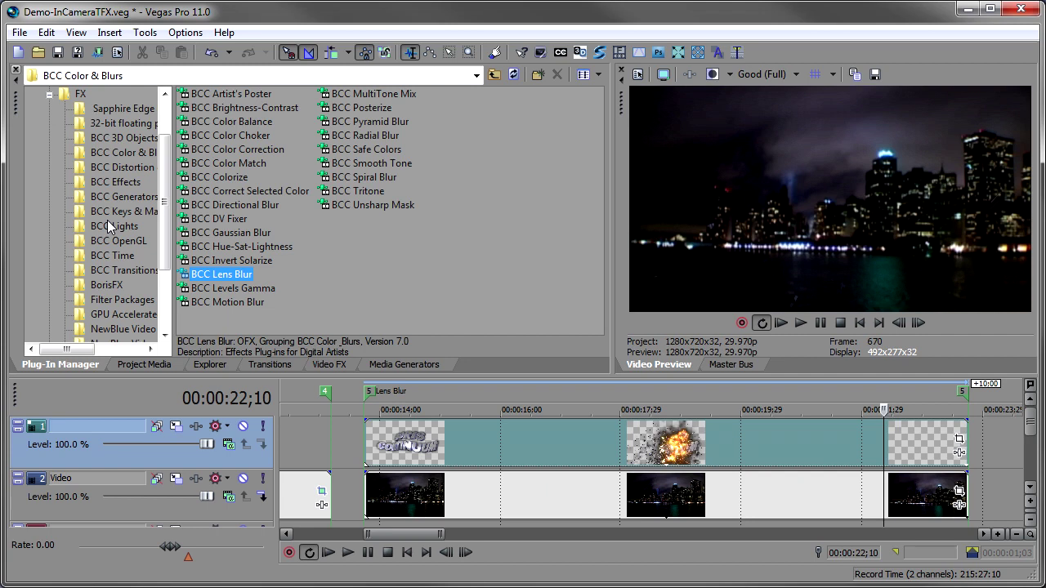
click(123, 156)
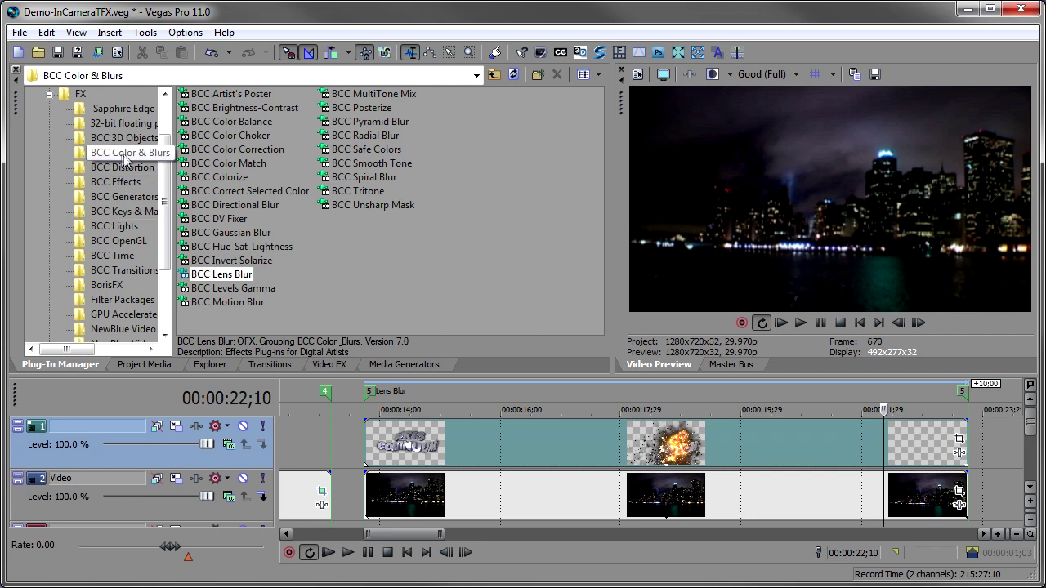
drag(223, 278, 487, 497)
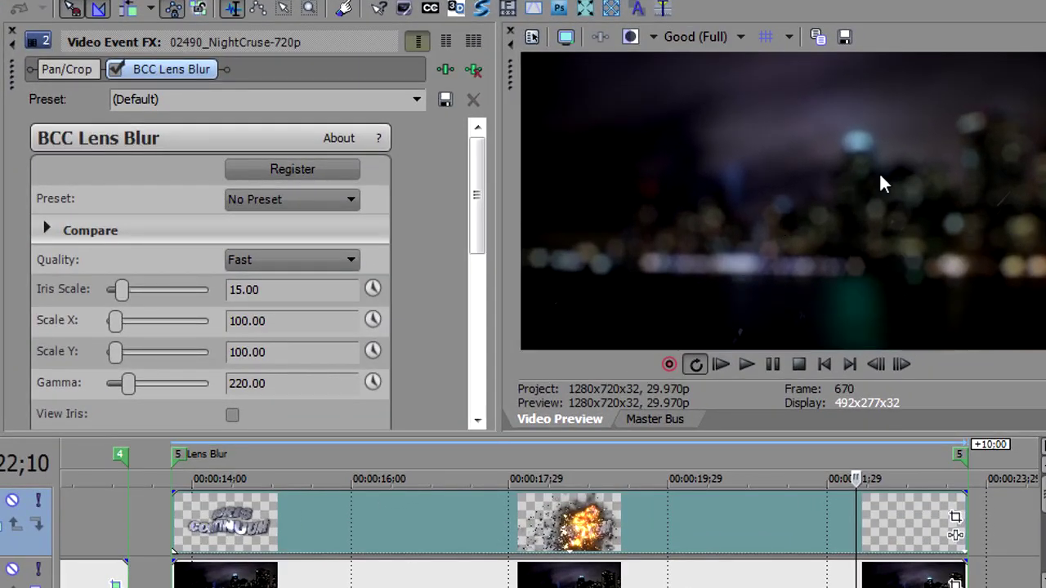
Step: Play the title over the lens-blurred skyline from 00:00:13;29 and pause at 00:00:23;15
click(190, 521)
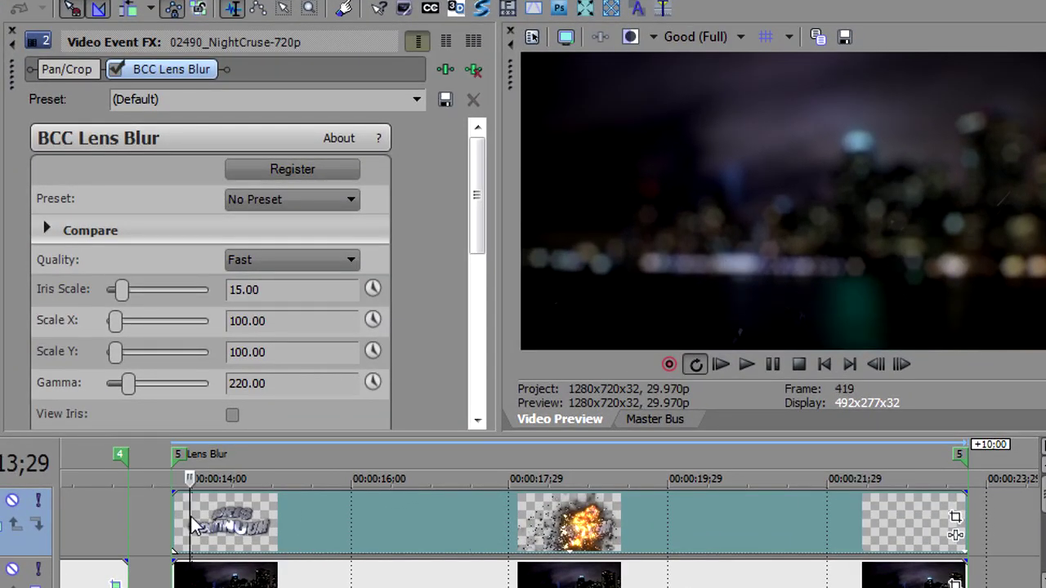
key(space)
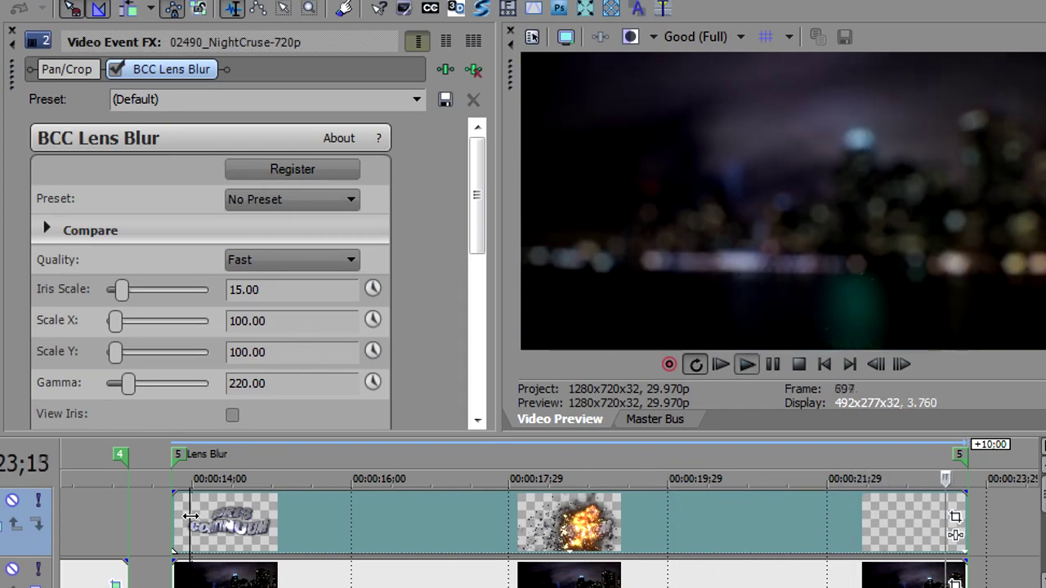
key(Return)
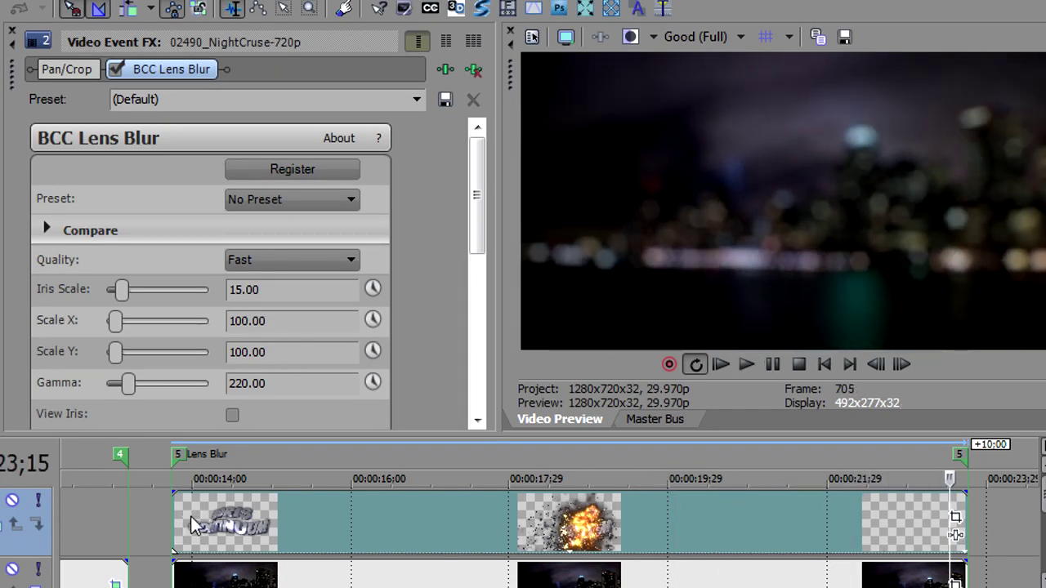
Step: Delete the HotText title track and place the cursor at 00:00:14;09 on the night skyline clip
right_click(151, 505)
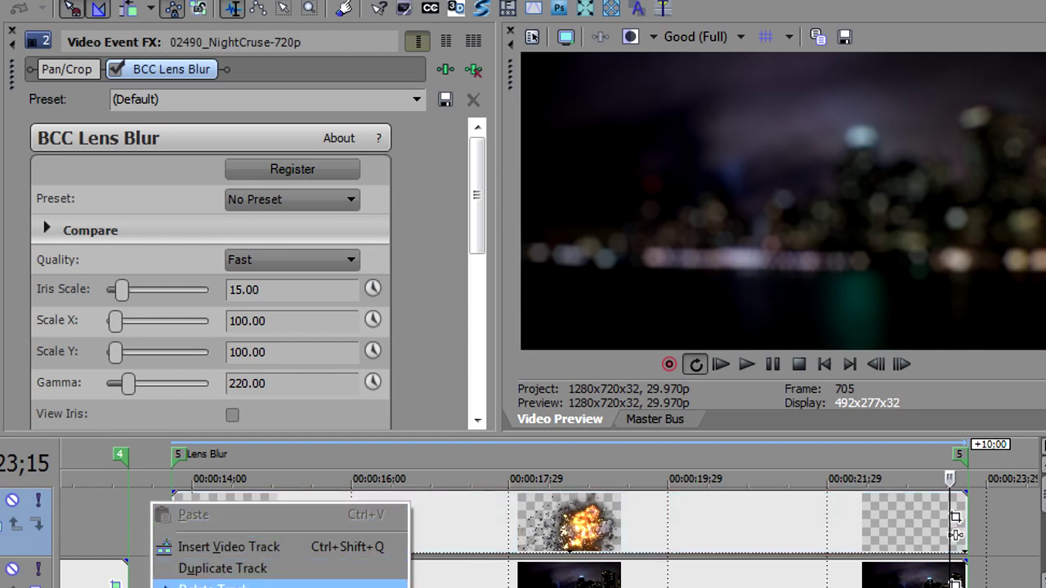
click(168, 569)
click(217, 520)
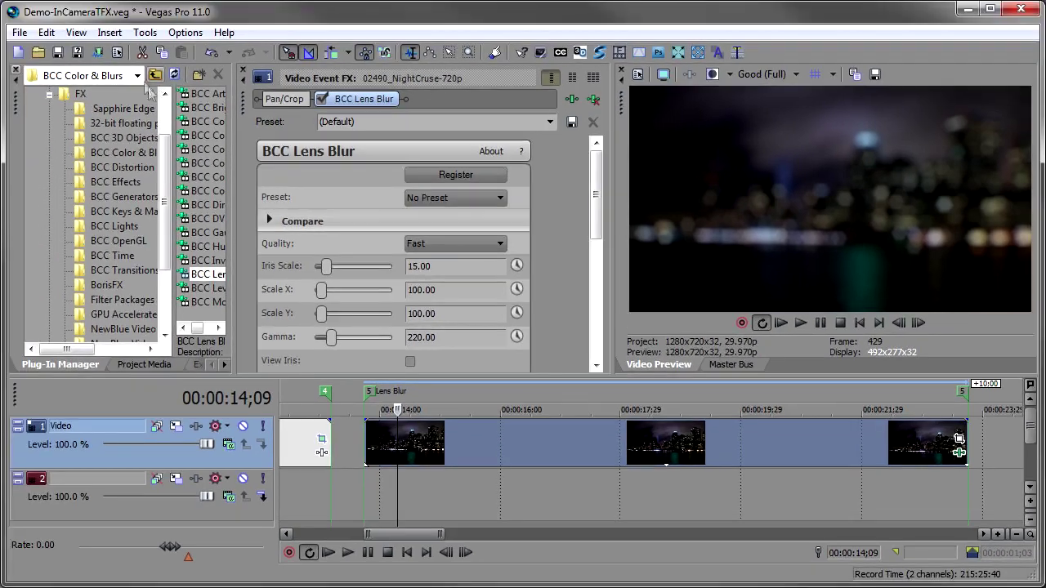
Step: Add BCC Gaussian Blur after BCC Lens Blur in the night skyline clip's effect chain
click(552, 94)
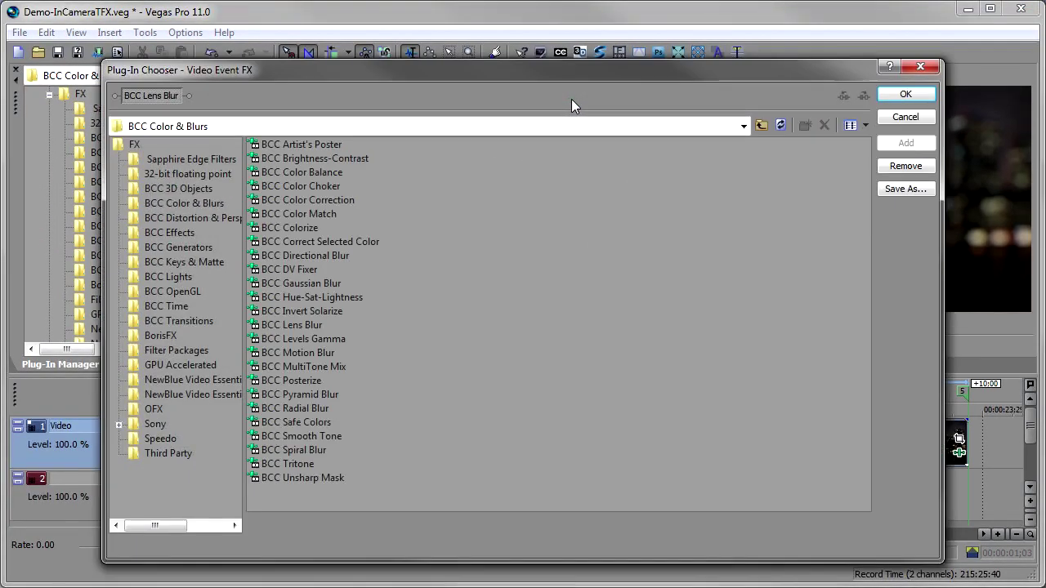
double_click(298, 282)
click(904, 96)
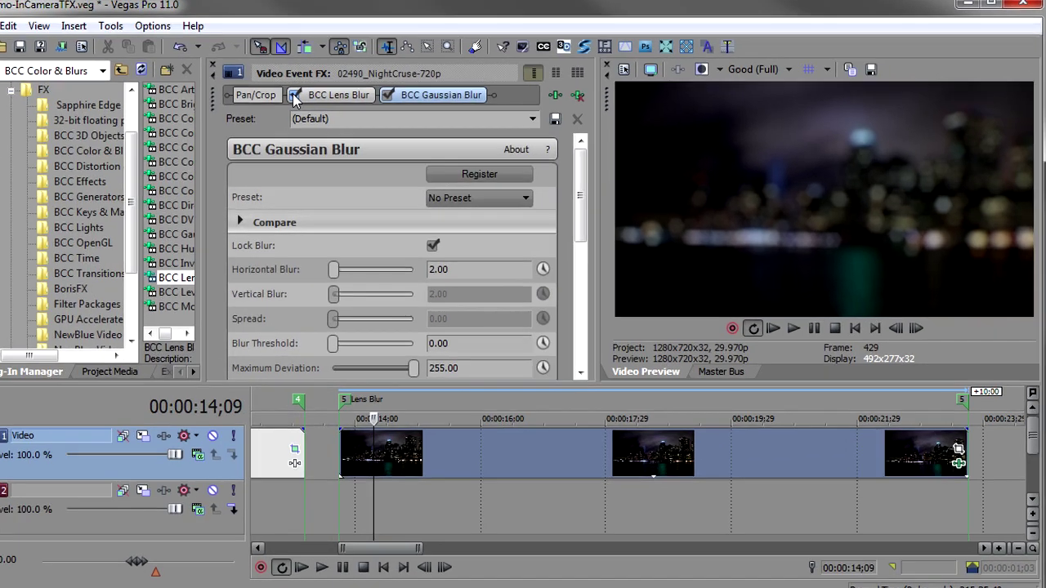
Step: Bypass BCC Lens Blur and raise the Gaussian blur's Horizontal Blur to 11.58 and on to 29.47
click(323, 99)
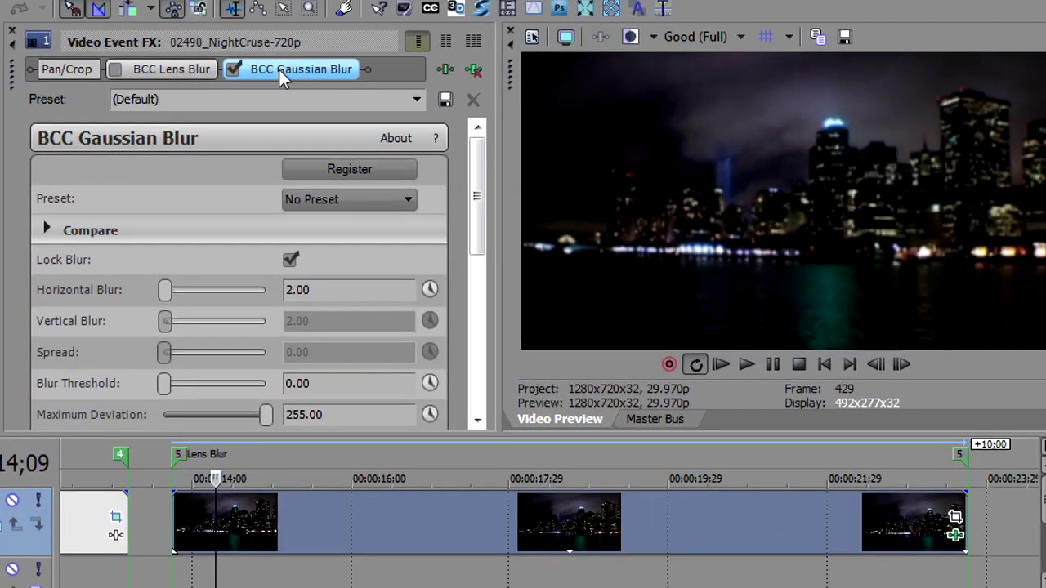
click(279, 70)
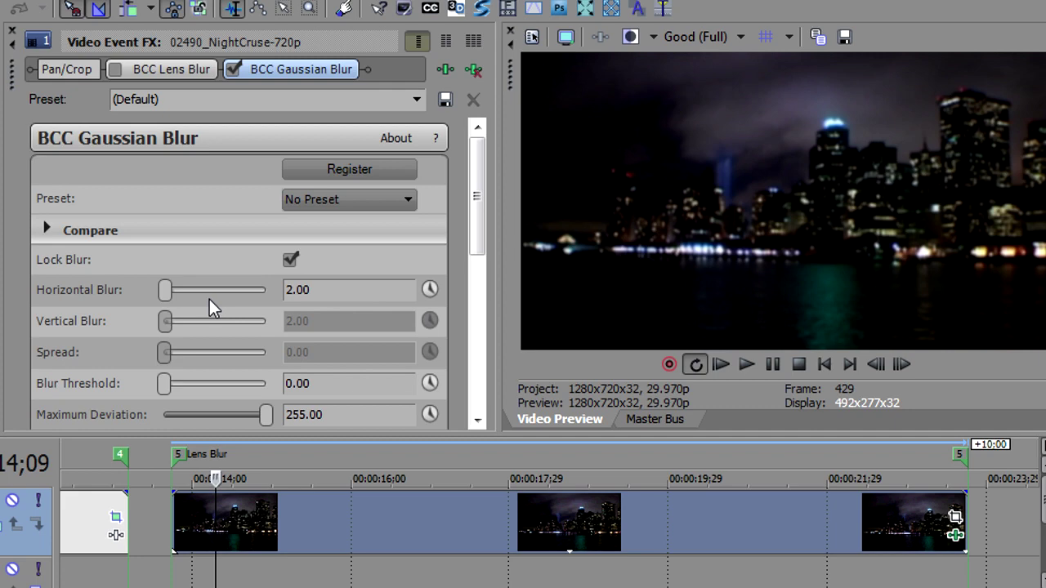
drag(166, 294, 176, 299)
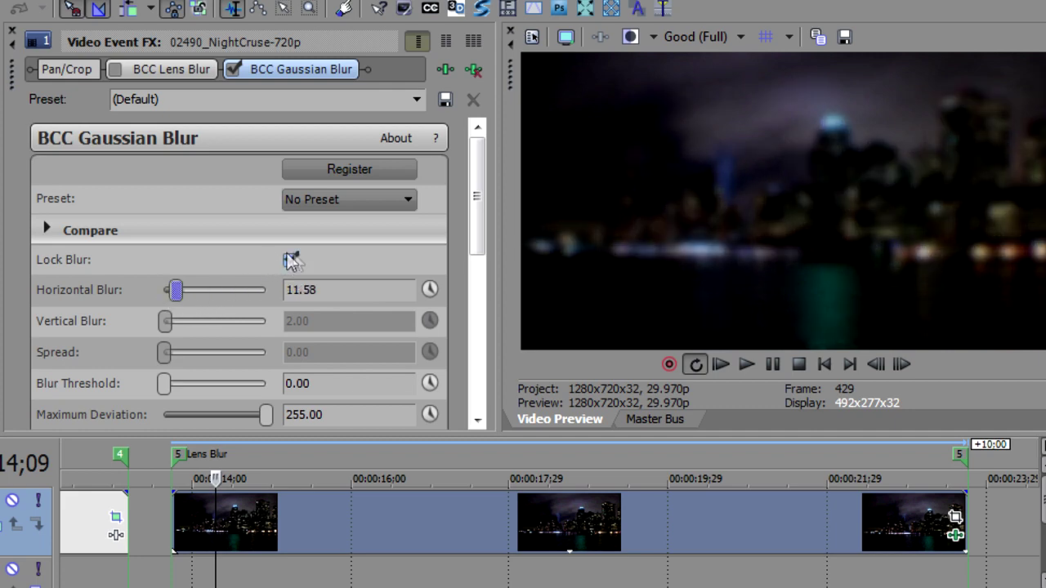
mouse_move(177, 296)
mouse_down()
mouse_move(217, 299)
mouse_move(163, 301)
mouse_move(196, 299)
mouse_up()
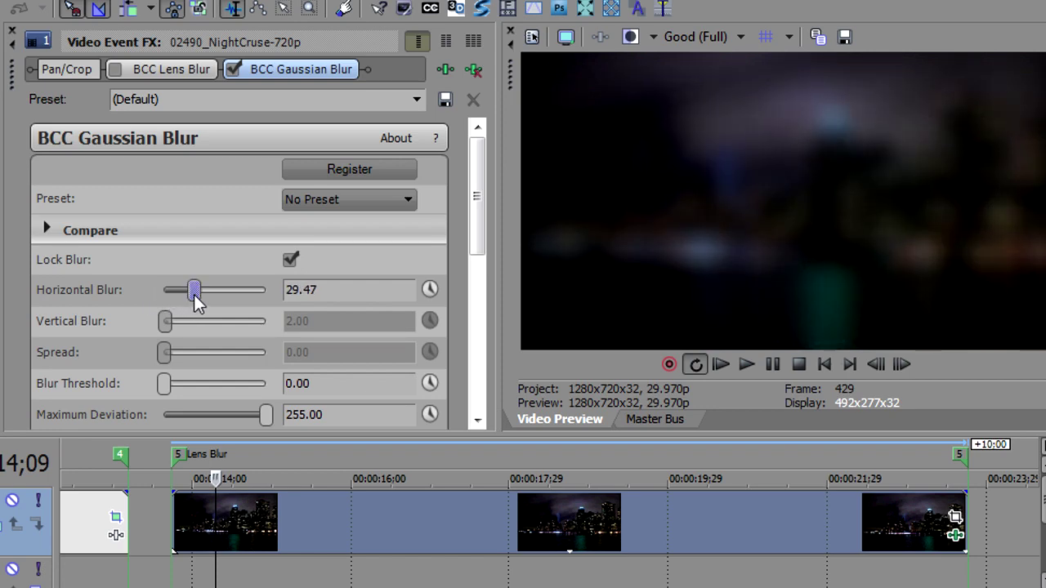
Step: Lower the Gaussian blur's Horizontal Blur to 0.00 and remove BCC Gaussian Blur from the clip's effect chain
drag(479, 218, 463, 198)
drag(194, 294, 161, 298)
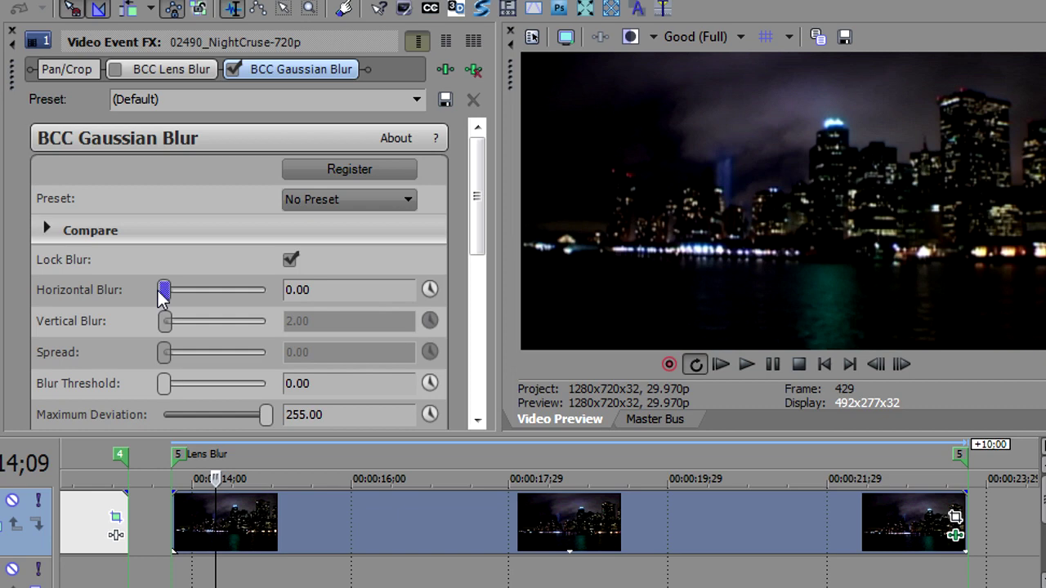
click(232, 69)
click(474, 70)
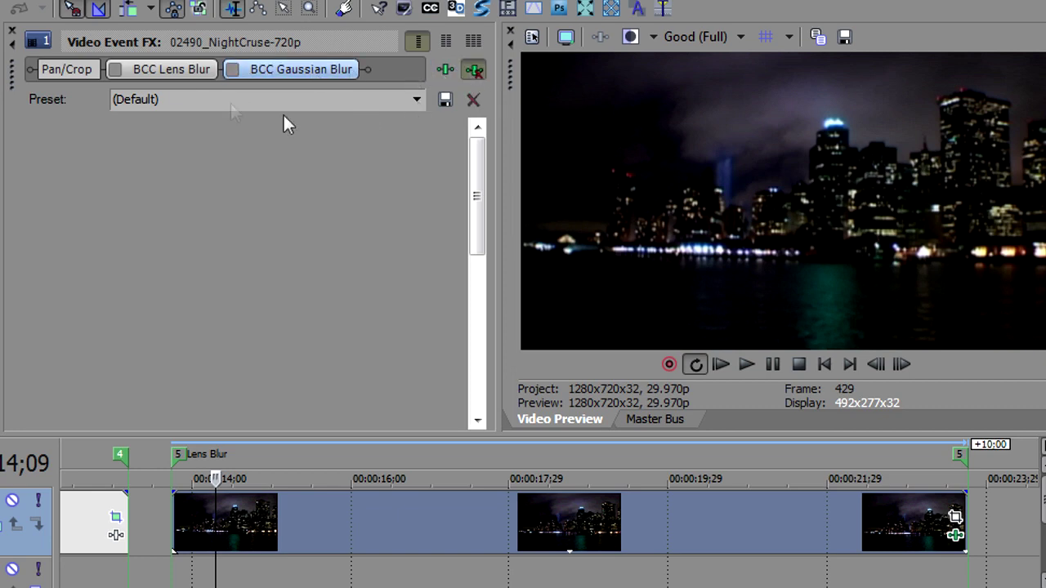
Step: Re-enable BCC Lens Blur, set its Gamma to 645.68, and set Iris Scale to 21.05 and back down to 17.89
click(164, 69)
click(115, 69)
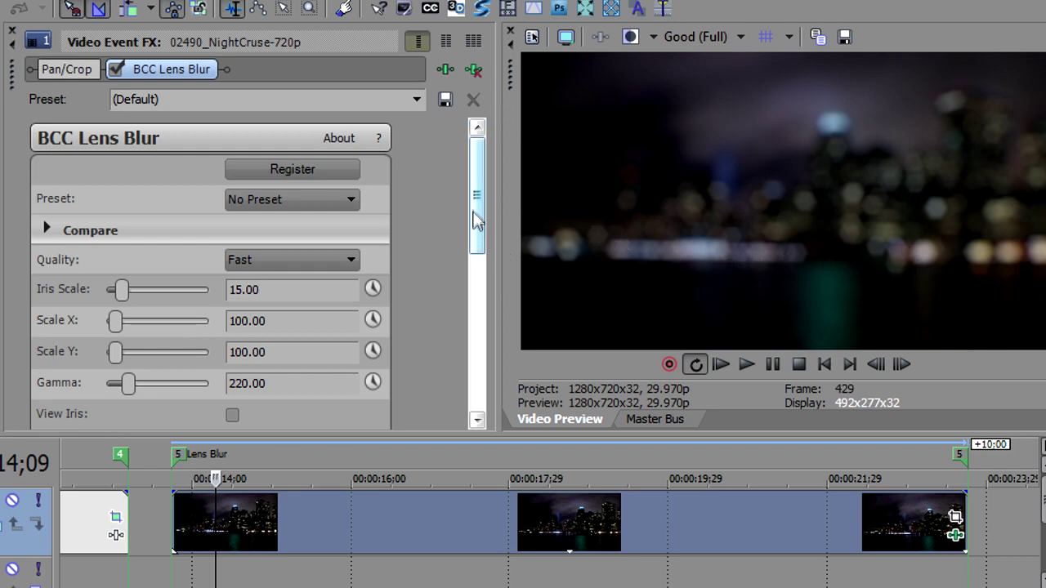
drag(473, 205, 474, 243)
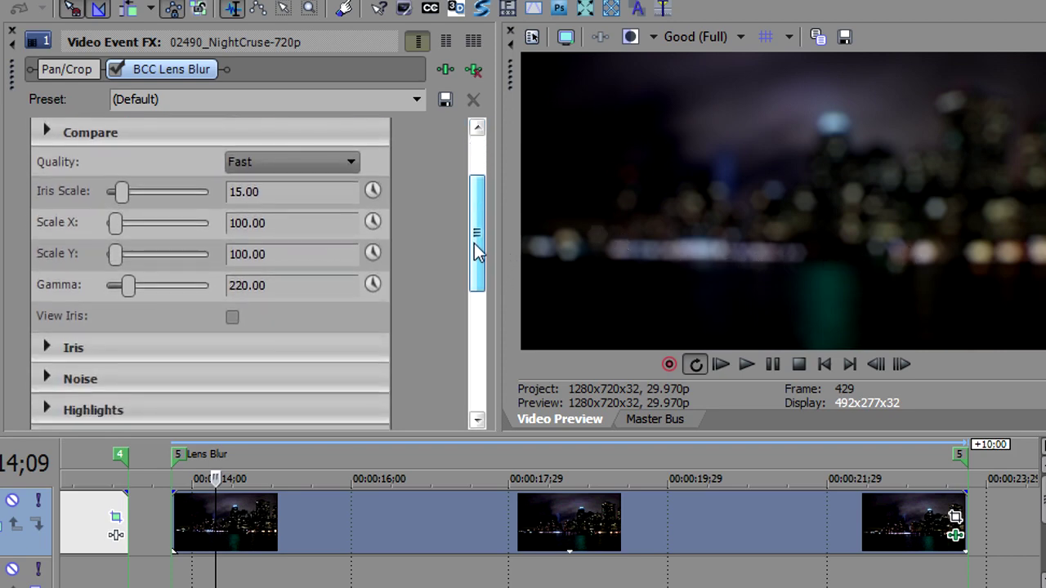
mouse_move(121, 190)
mouse_down()
mouse_move(142, 192)
mouse_move(115, 194)
mouse_move(128, 194)
mouse_up()
drag(128, 287, 172, 288)
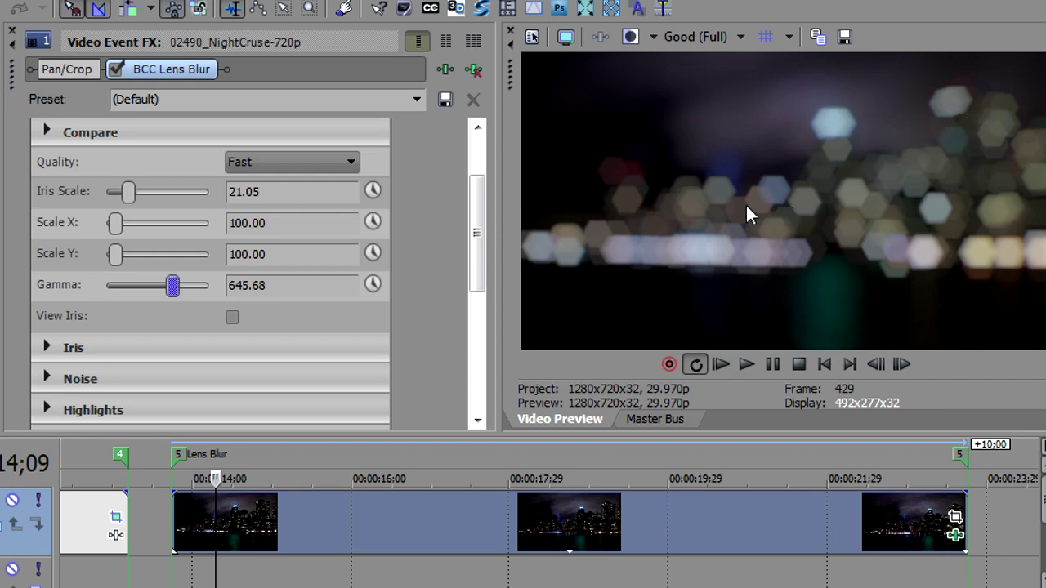
drag(126, 197, 123, 197)
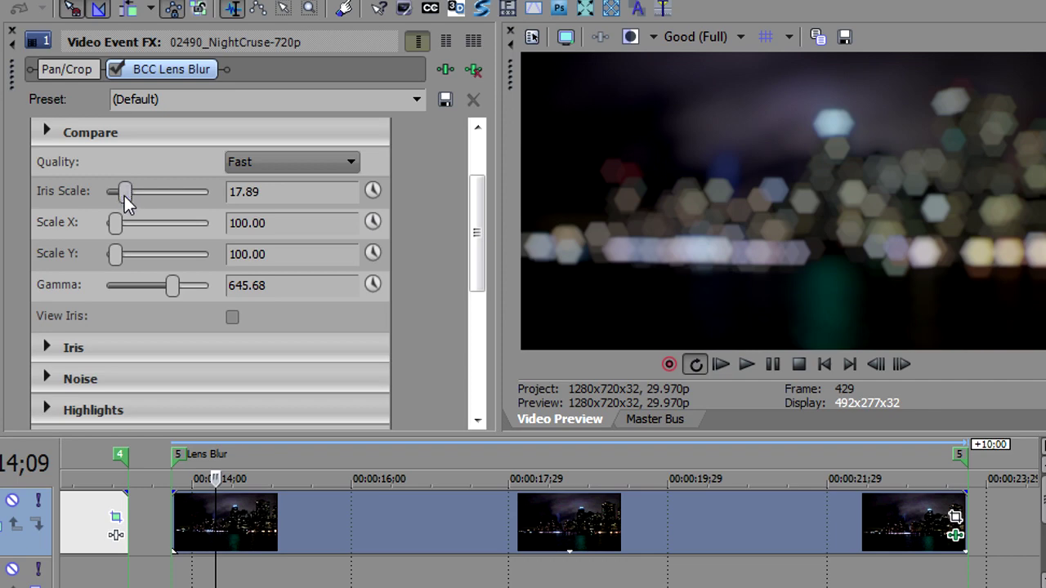
Step: Try the Lens Blur quality options Normal, Sharp and Sharper, and return Quality to Fast
click(285, 163)
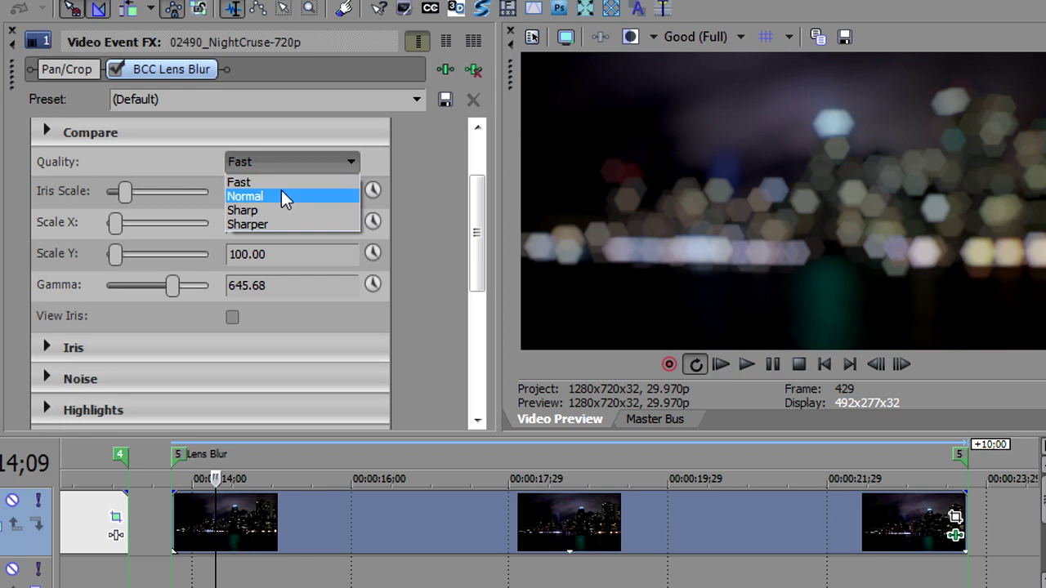
click(284, 197)
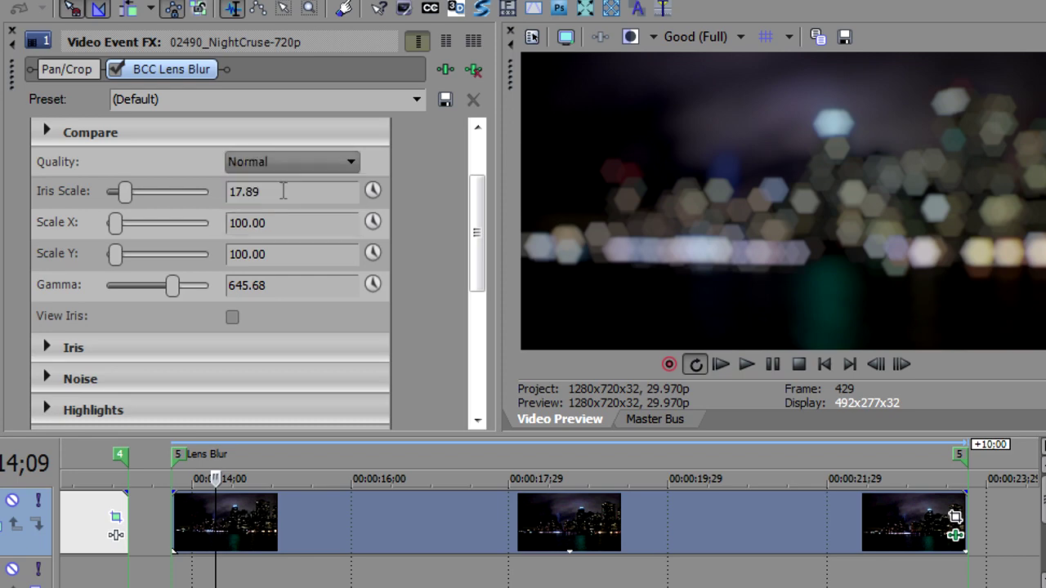
click(291, 161)
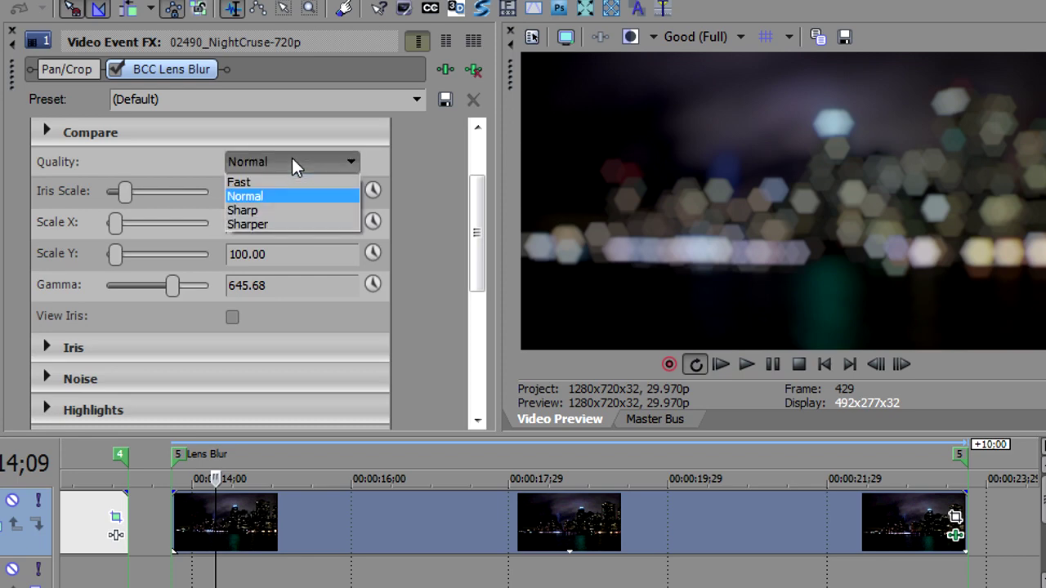
click(293, 210)
click(295, 167)
click(301, 223)
click(292, 162)
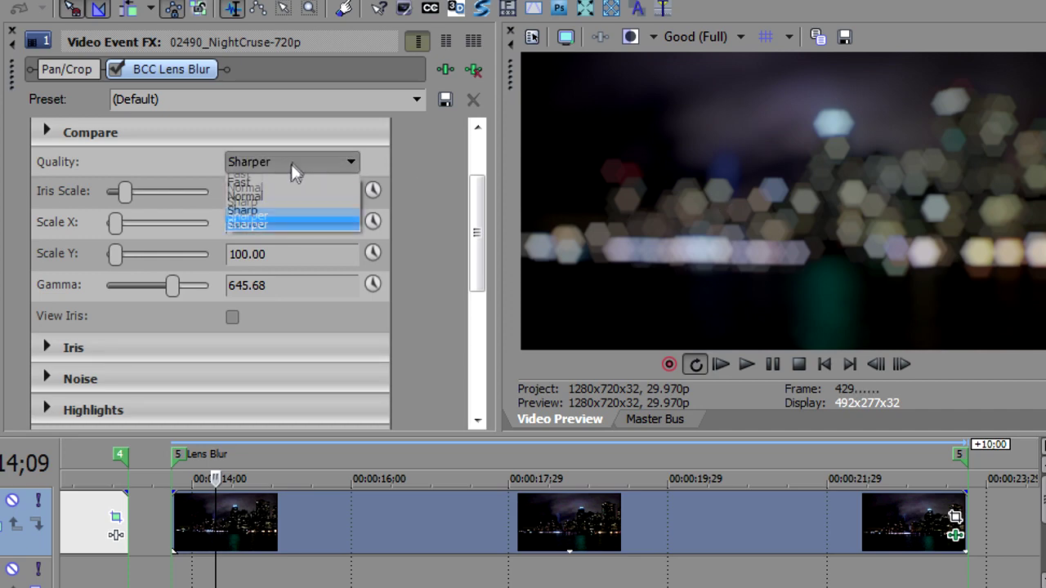
click(287, 183)
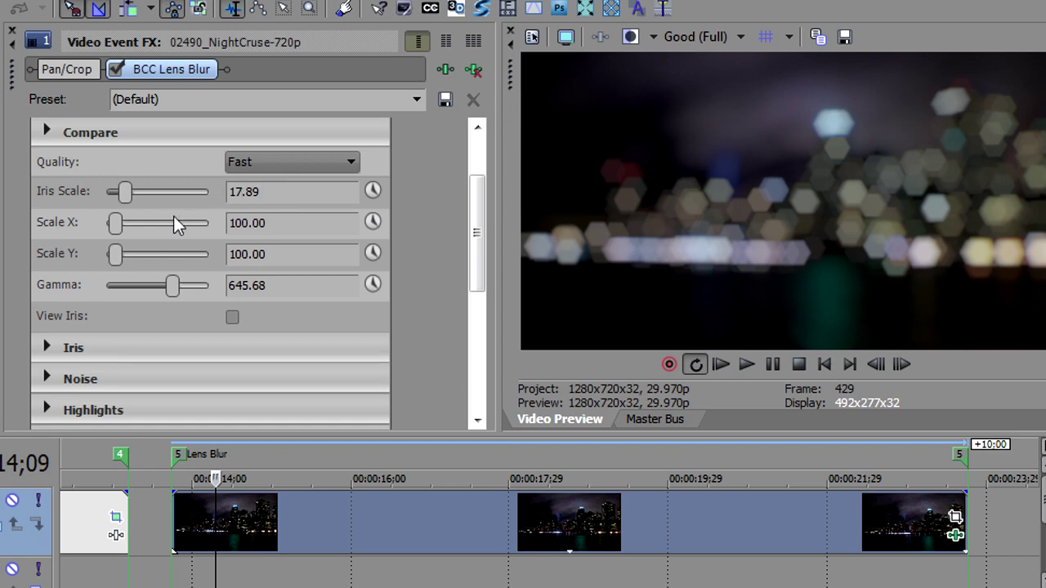
Step: Set Iris Scale to 21.05, try Scale X at 312.21 and Scale Y at 322.63, and reset both scales to 100.00
drag(129, 187, 129, 189)
drag(123, 231, 143, 255)
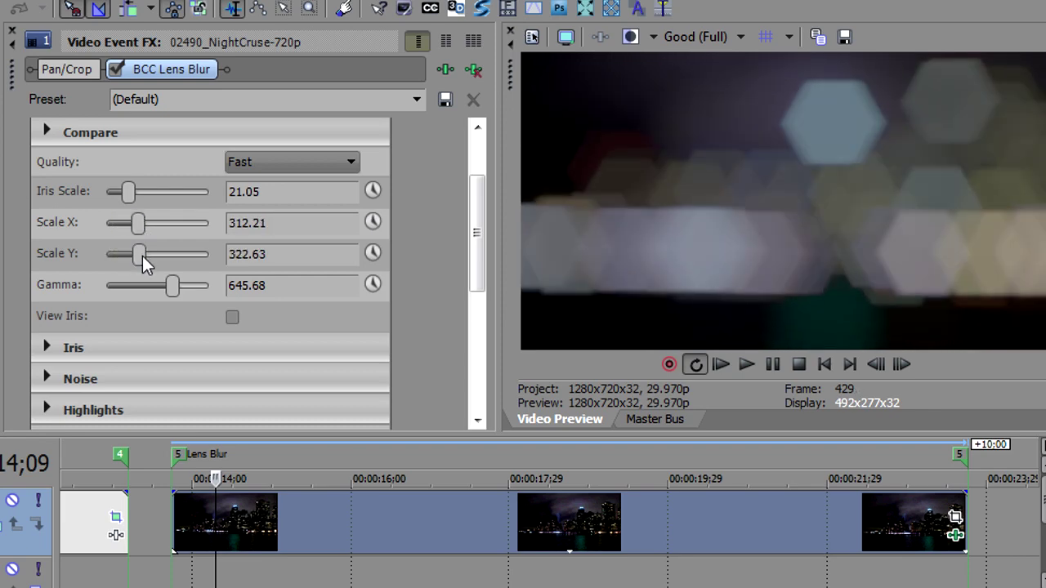
double_click(142, 255)
double_click(137, 225)
Step: Set the Lens Blur Gamma to 770.74 and Iris Scale to 25.26, and expand the Iris settings
drag(173, 288, 189, 286)
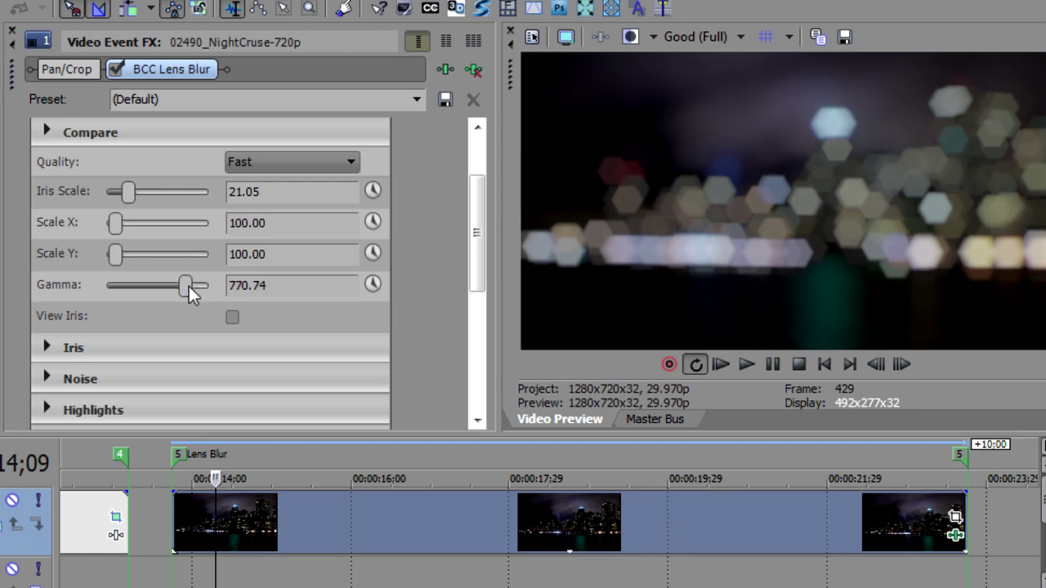
drag(125, 189, 133, 196)
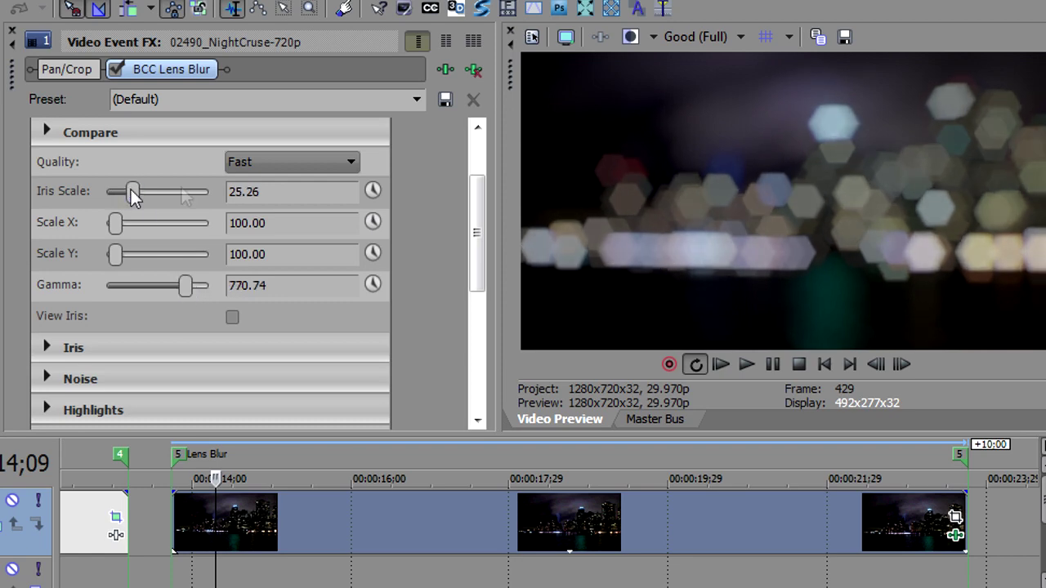
drag(478, 192, 481, 217)
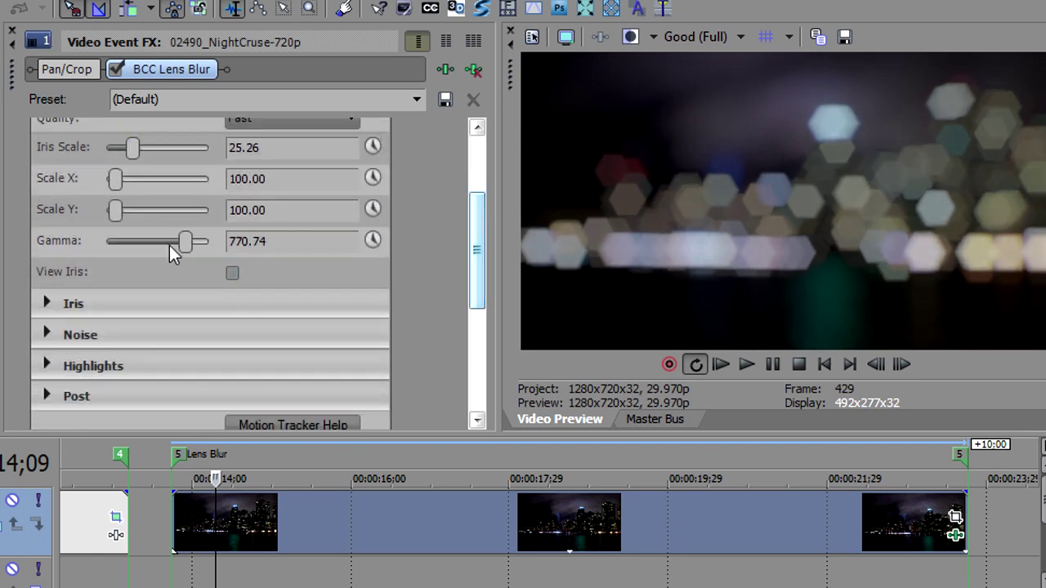
click(47, 304)
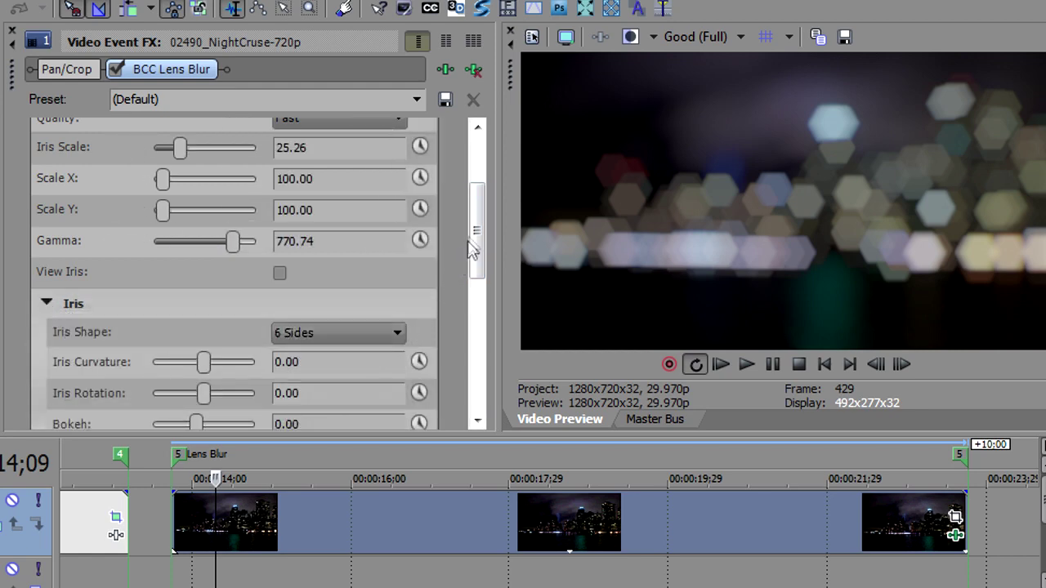
drag(474, 230, 476, 275)
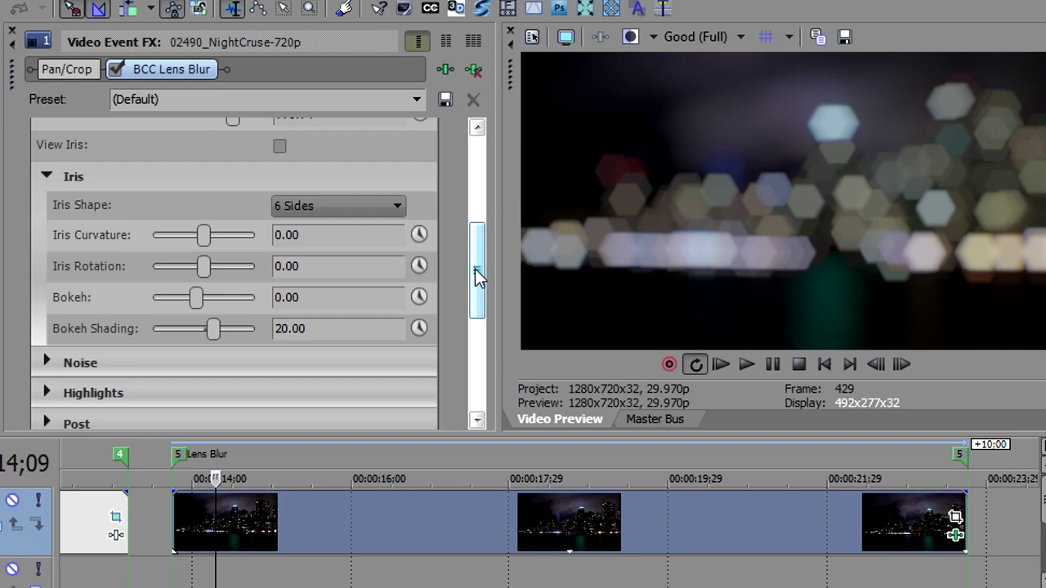
Step: Raise Iris Scale to 28.42 while viewing only the iris, and turn View Iris off again
click(280, 147)
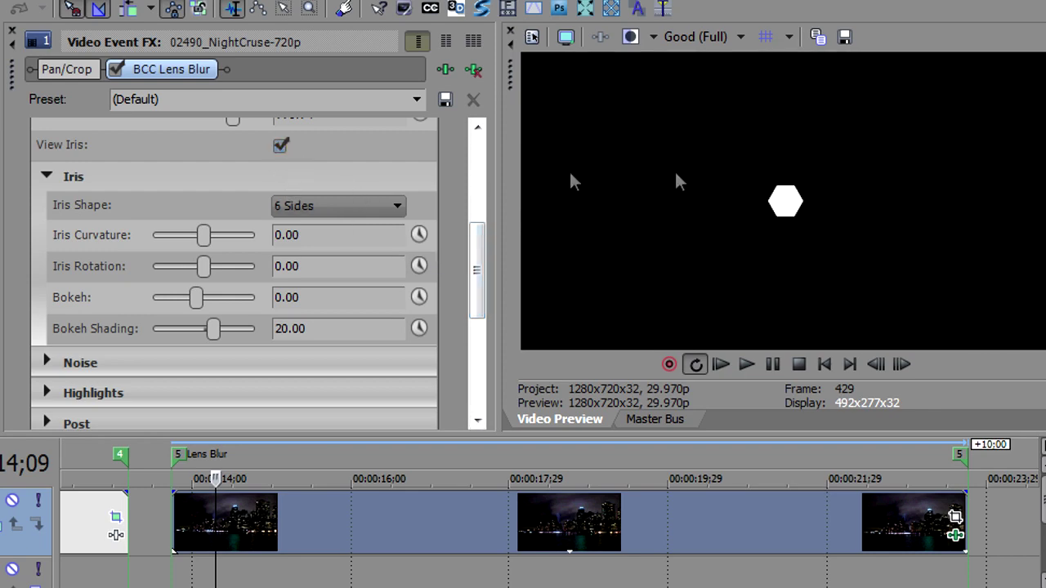
drag(479, 269, 477, 225)
mouse_move(181, 183)
mouse_down()
mouse_move(211, 189)
mouse_move(185, 184)
mouse_up()
click(280, 311)
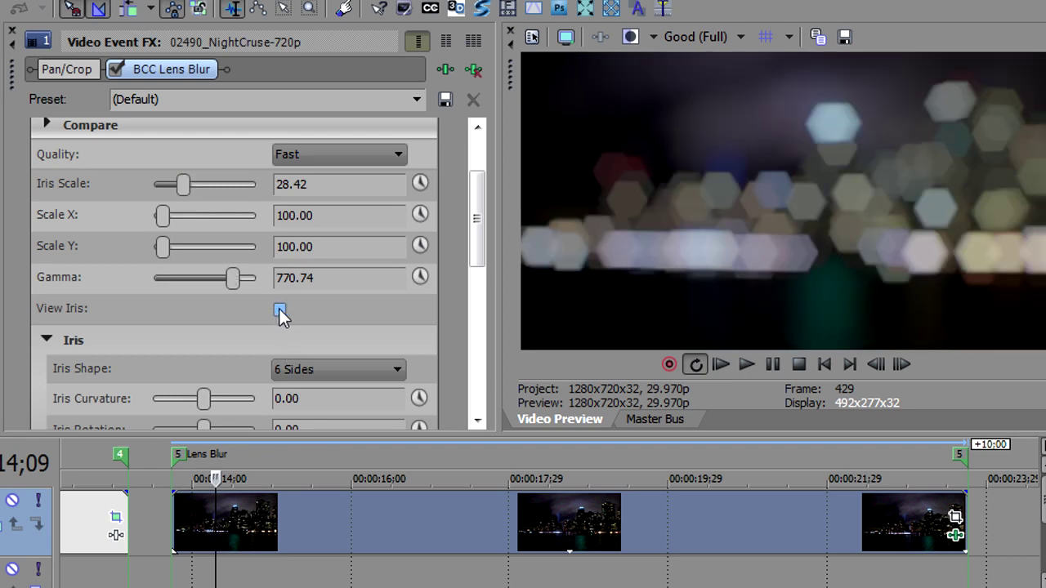
Step: Try the Circle iris shape on the skyline lights and return Iris Shape to 6 Sides
drag(478, 200, 478, 260)
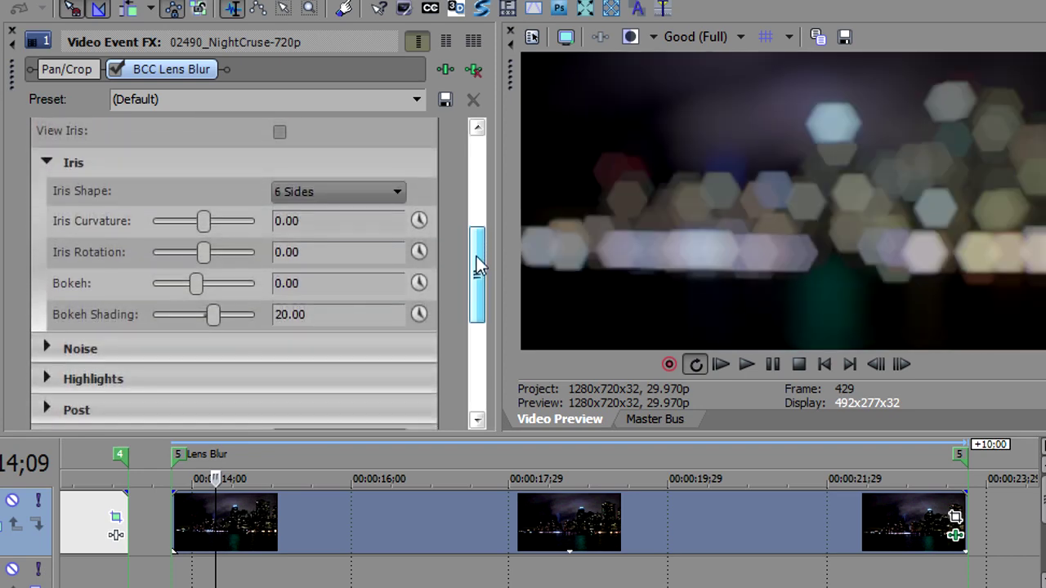
click(353, 194)
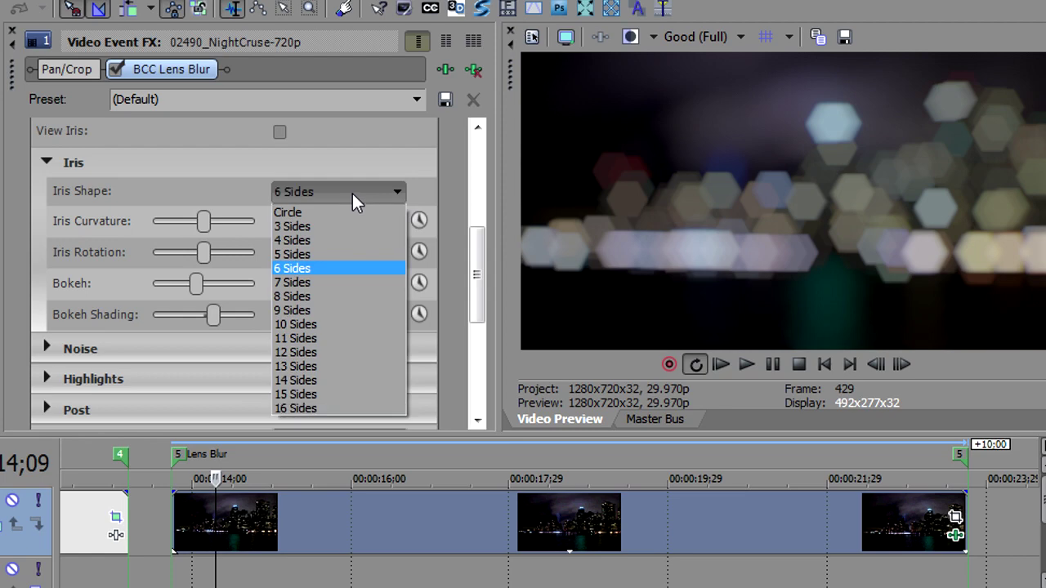
click(356, 212)
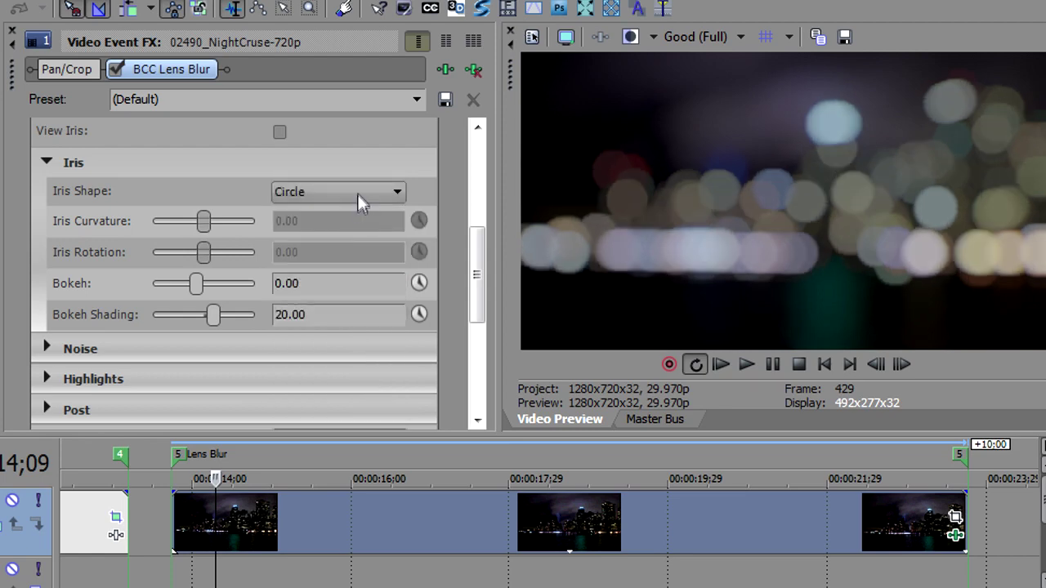
click(360, 192)
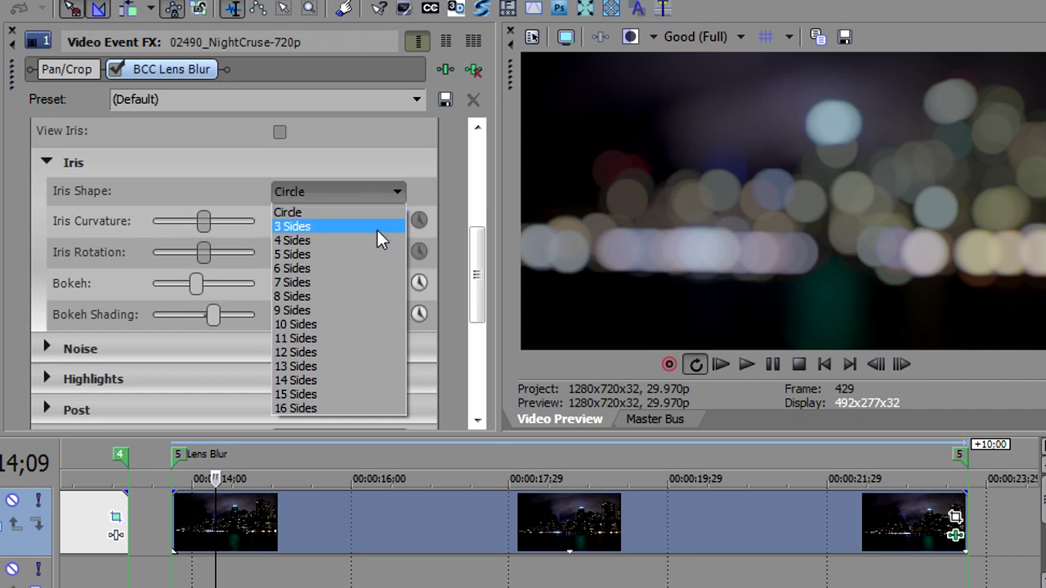
click(345, 268)
Step: Set Iris Shape to 3 Sides and step it up one side at a time to 10 Sides
click(338, 192)
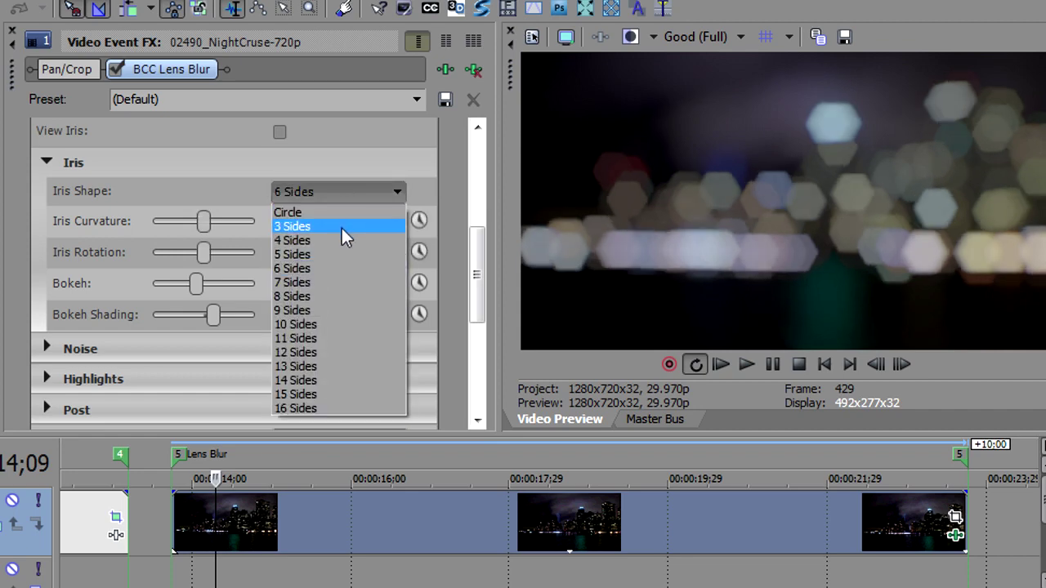
click(342, 227)
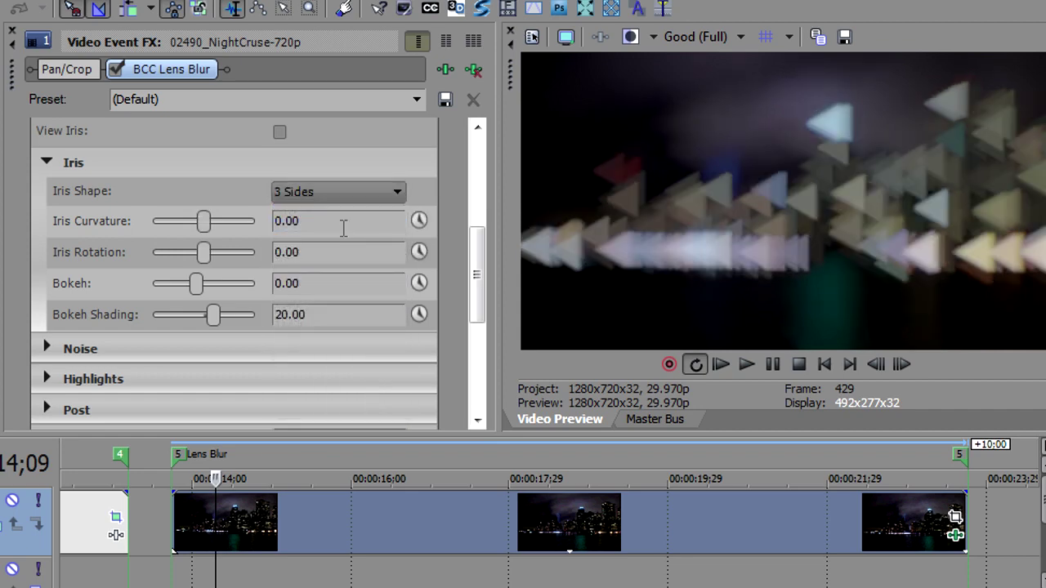
key(Down)
key(Down)
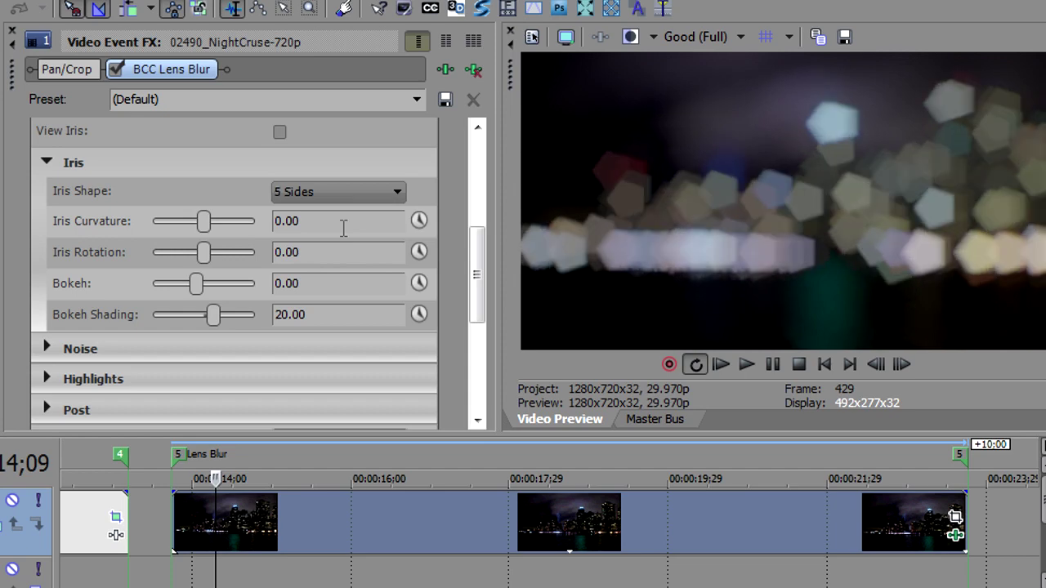
key(Down)
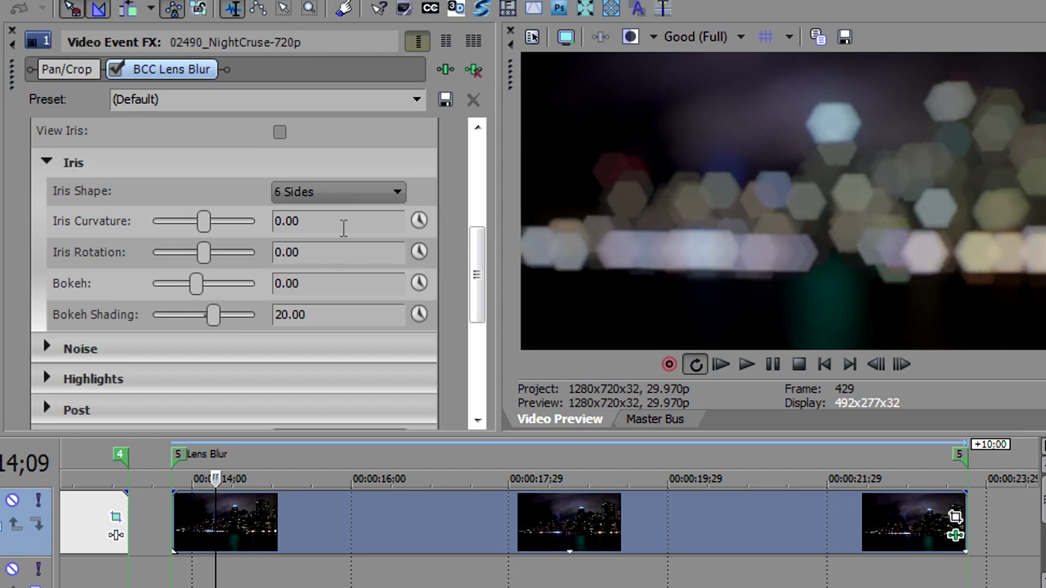
key(Down)
key(Down)
key(Down)
key(Down)
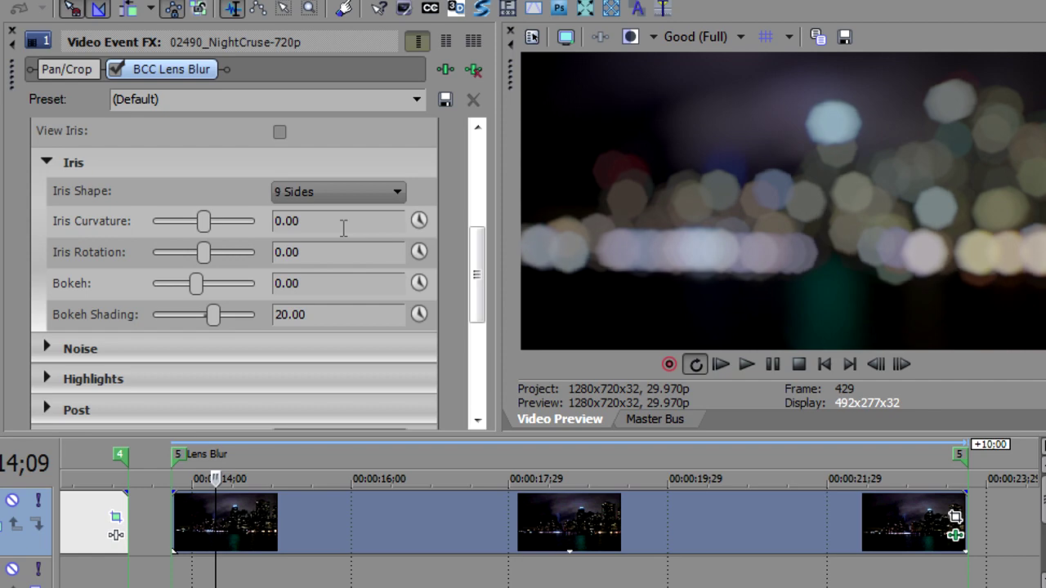
Step: Try a 16 Sides iris shape and go back to 6 Sides
click(341, 192)
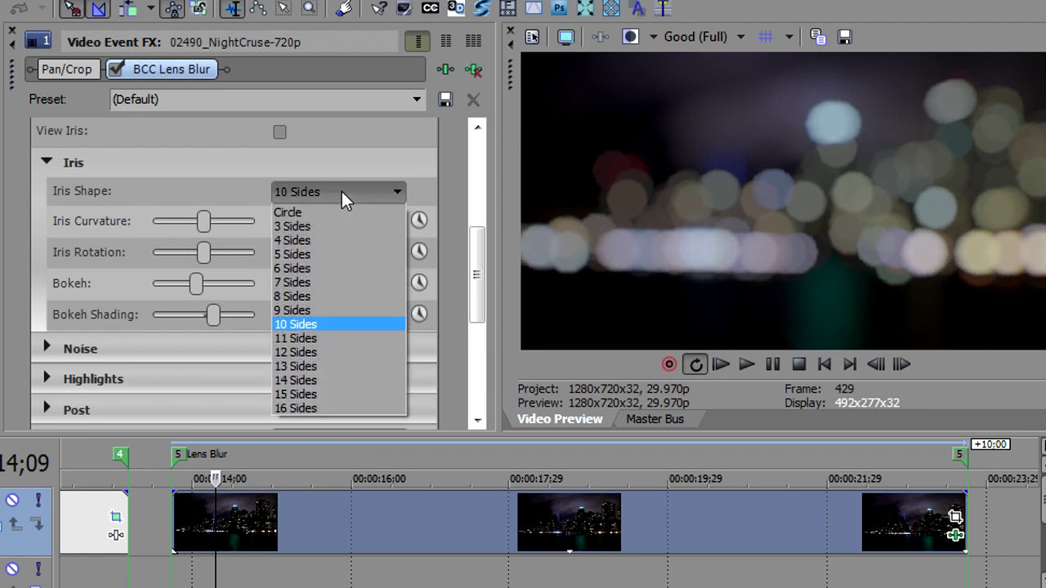
click(358, 409)
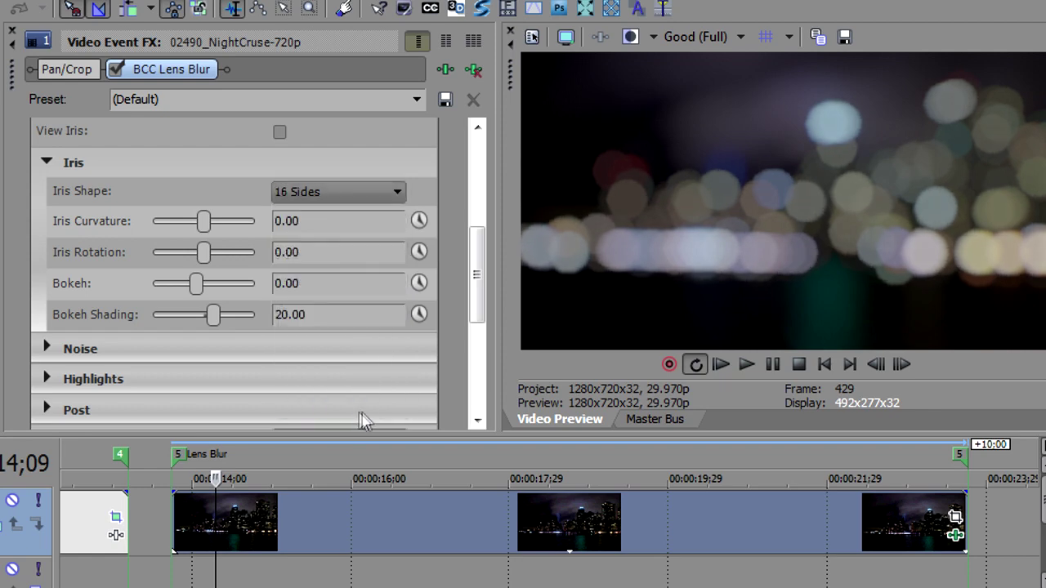
click(337, 197)
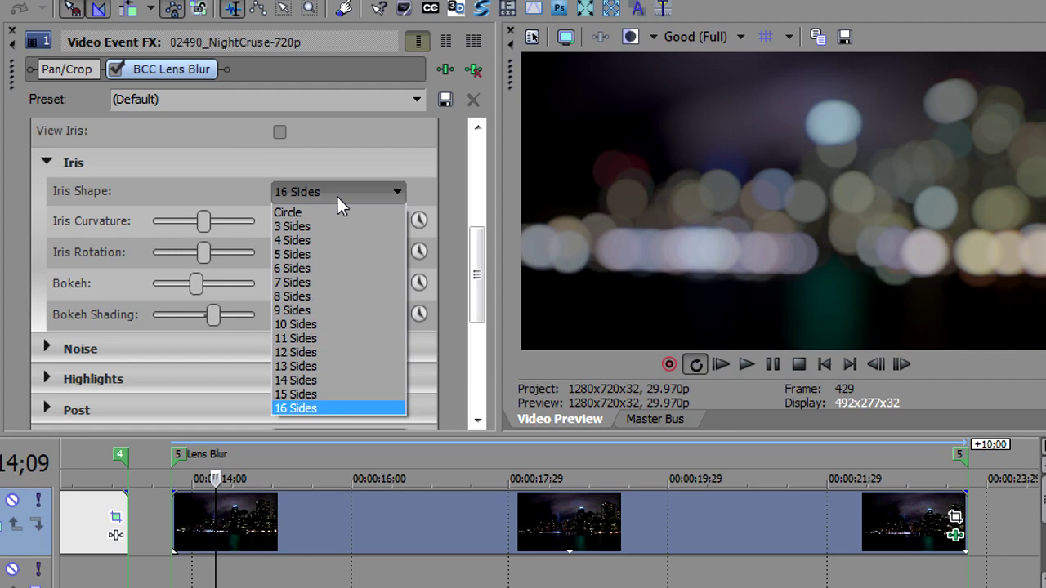
click(336, 269)
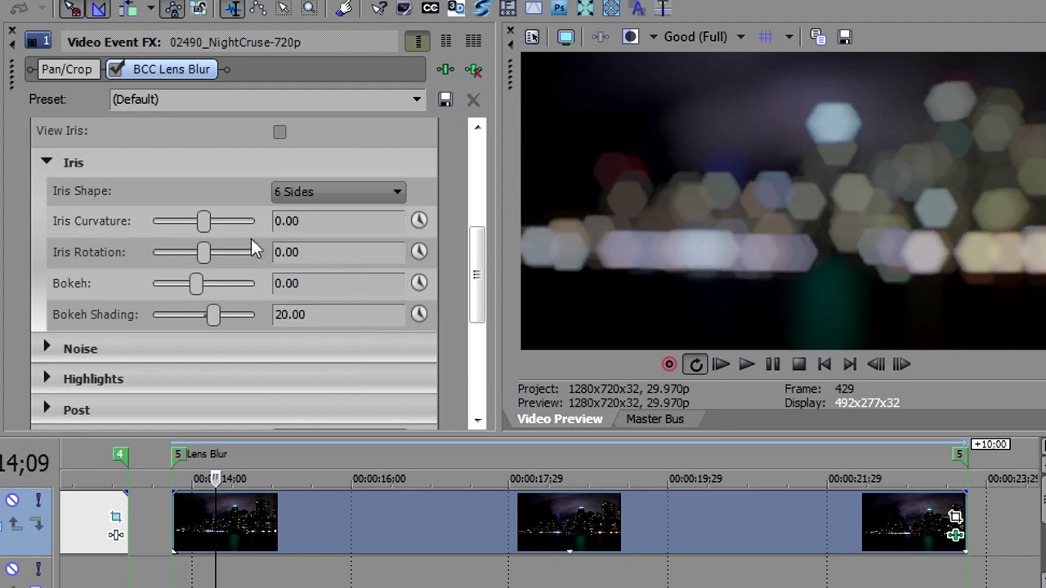
Step: Set Iris Curvature to -100.00 and back up to -47.37, try Iris Rotation, and lower Bokeh to -127.89
drag(207, 226, 145, 227)
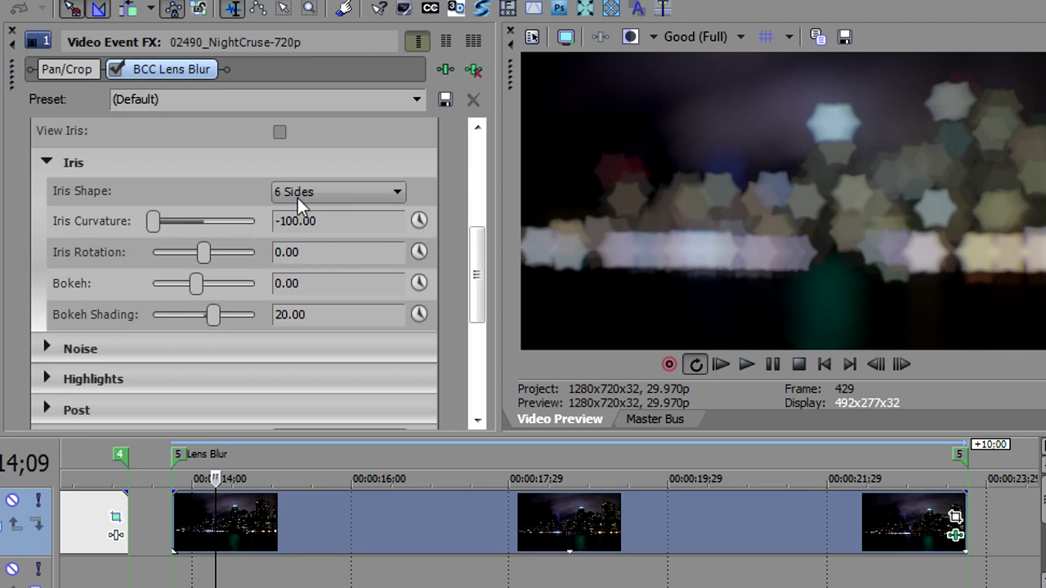
drag(154, 222, 182, 232)
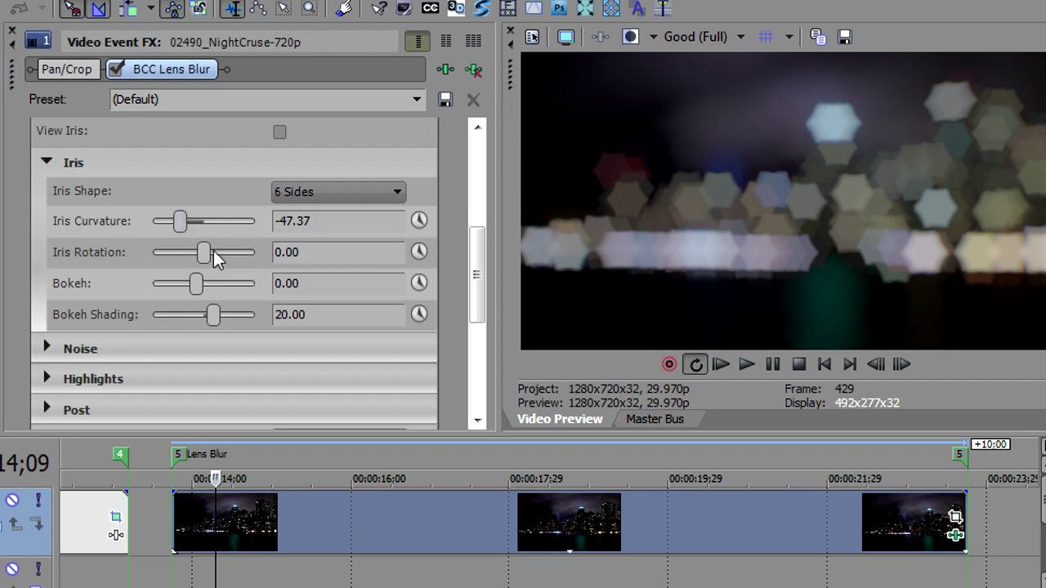
mouse_move(207, 257)
mouse_down()
mouse_move(239, 253)
mouse_move(186, 254)
mouse_move(203, 257)
mouse_up()
drag(199, 285, 158, 291)
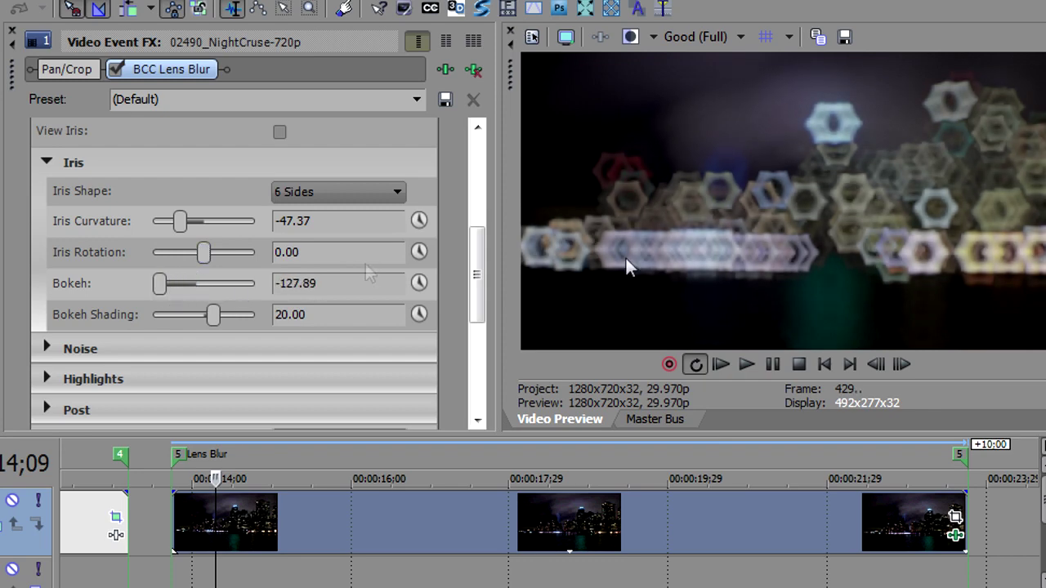
Step: Preview the iris shape alone with View Iris, and switch the iris view off again
drag(471, 273, 473, 222)
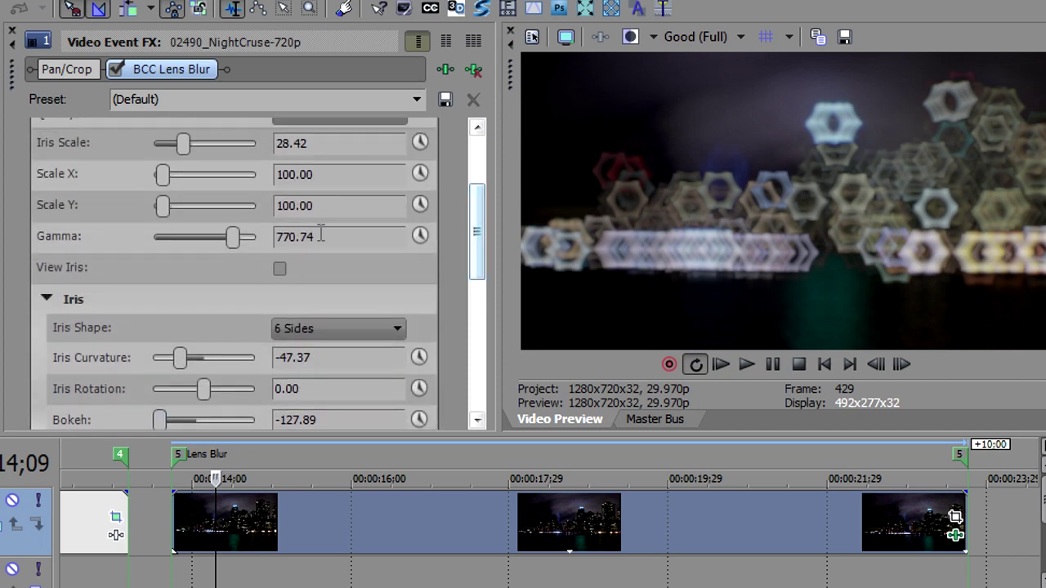
click(278, 270)
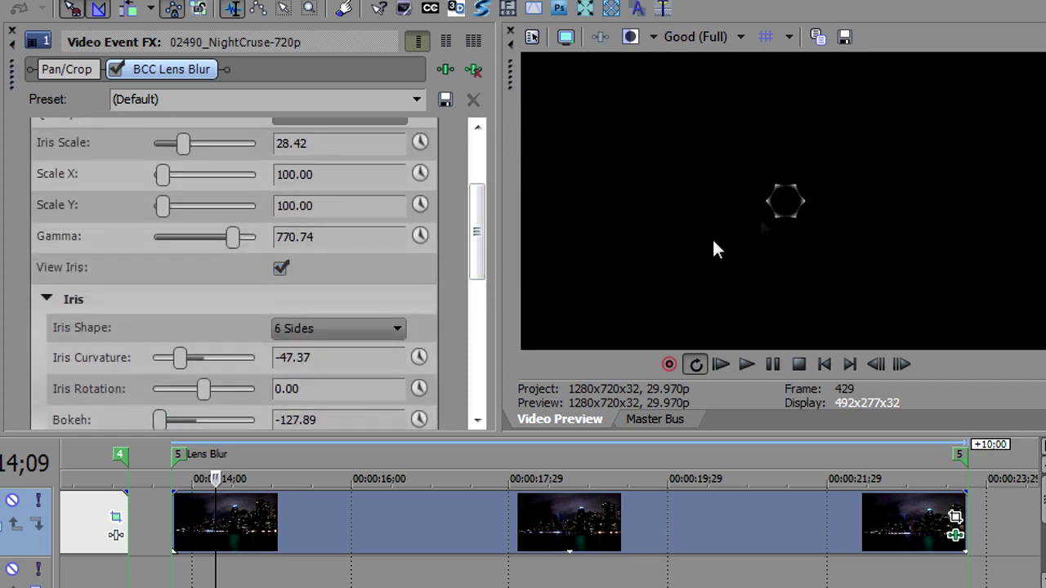
click(280, 270)
Step: Return Bokeh and Iris Curvature to 0.00 and collapse the Iris settings
drag(474, 211, 477, 262)
mouse_move(214, 290)
mouse_down()
mouse_move(241, 296)
mouse_move(159, 292)
mouse_move(264, 291)
mouse_move(211, 294)
mouse_up()
drag(160, 260, 198, 260)
double_click(179, 197)
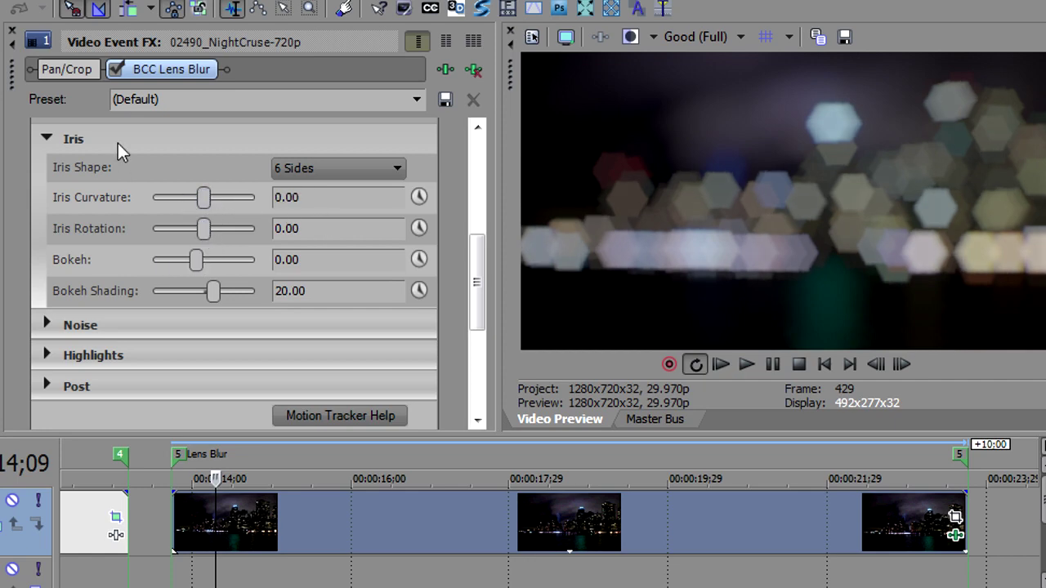
click(48, 139)
Step: Expand the Noise settings and set Noise Intensity to 100.00 and Noise Scale to 331.58
click(48, 169)
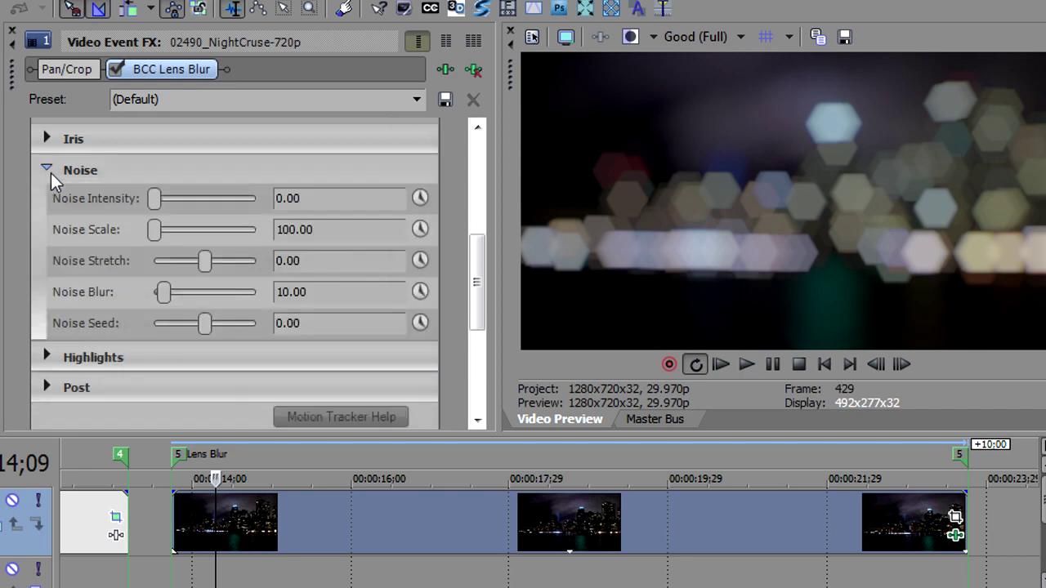
scroll(478, 255, down, 1)
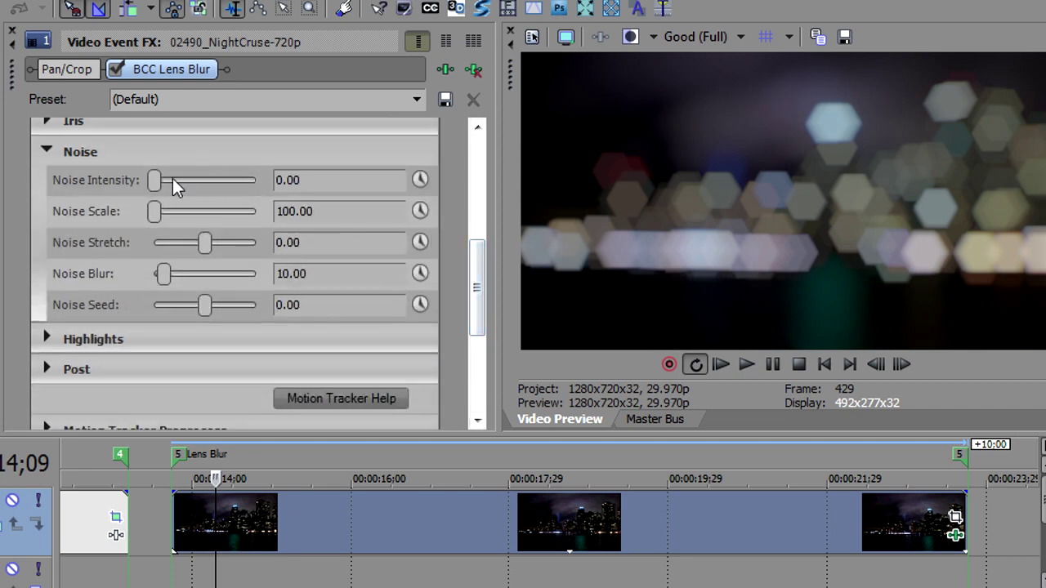
drag(154, 180, 249, 180)
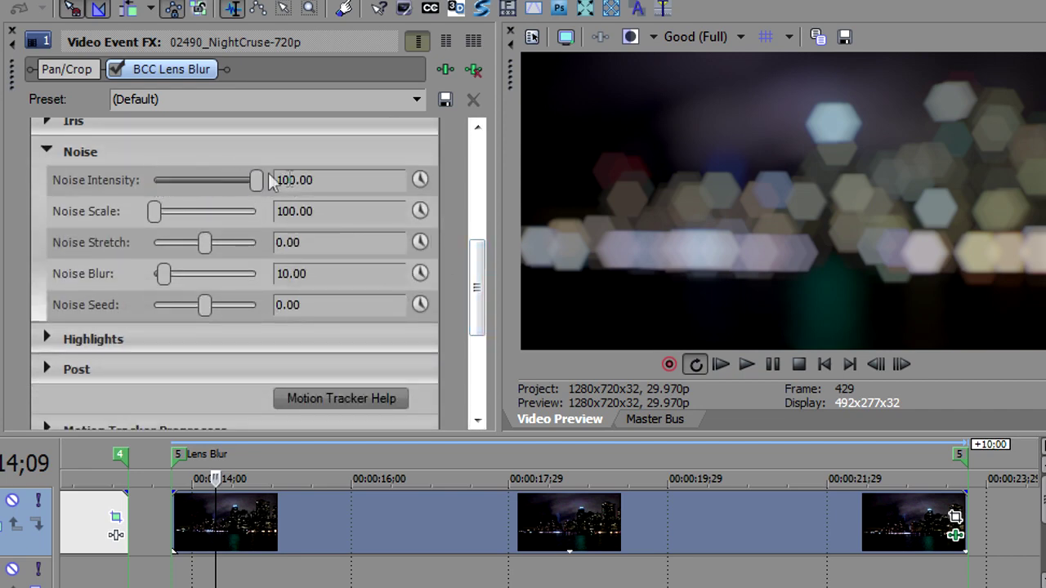
drag(153, 210, 211, 211)
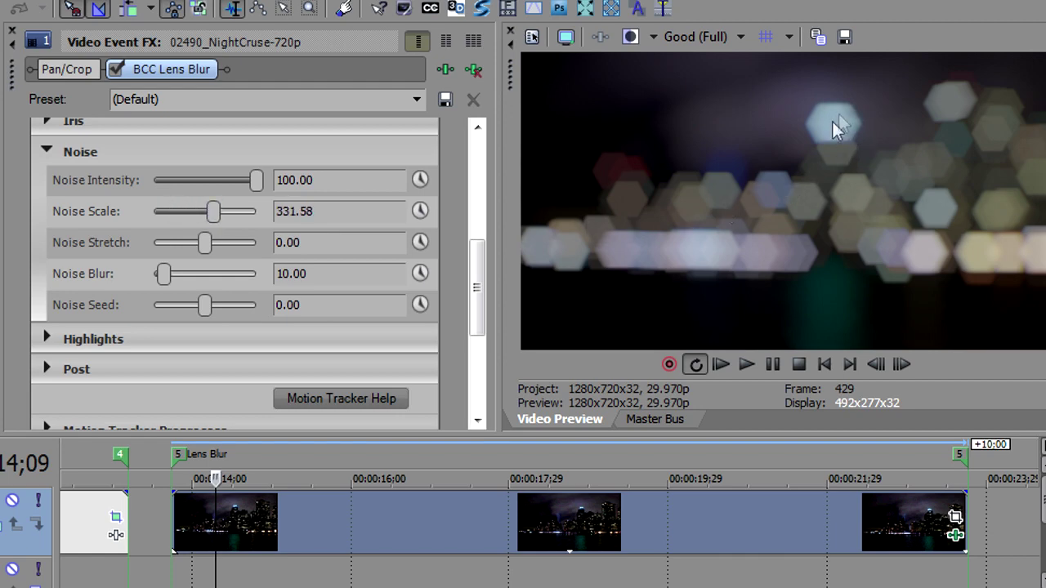
Step: With View Iris temporarily enabled, set Noise Stretch to 10.00, Noise Blur to 26.32 and Noise Seed to 31.58
drag(474, 285, 471, 234)
scroll(471, 234, down, 1)
click(281, 178)
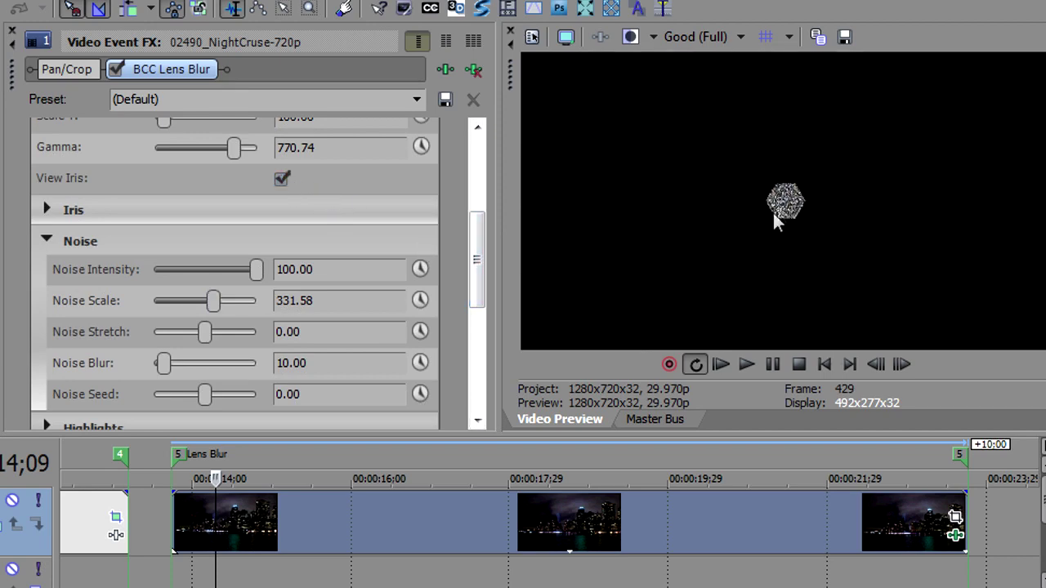
scroll(474, 272, down, 1)
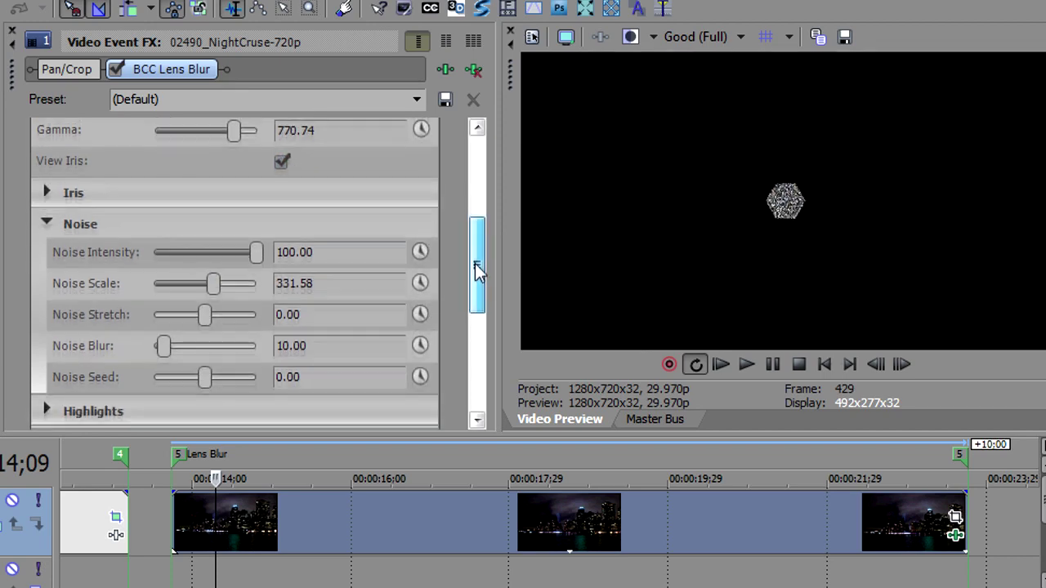
mouse_move(205, 299)
mouse_down()
mouse_move(229, 299)
mouse_move(215, 299)
mouse_up()
drag(163, 330, 213, 360)
click(282, 143)
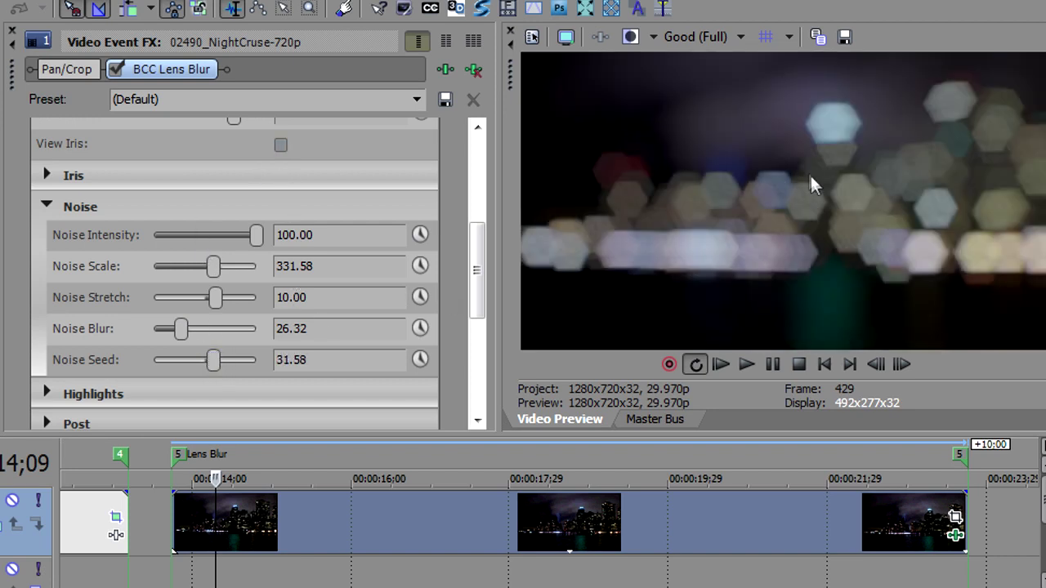
Step: Set Noise Blur to 38.95, Noise Stretch to 27.89 and Noise Intensity to 0.00, and collapse the Noise settings
drag(182, 330, 234, 298)
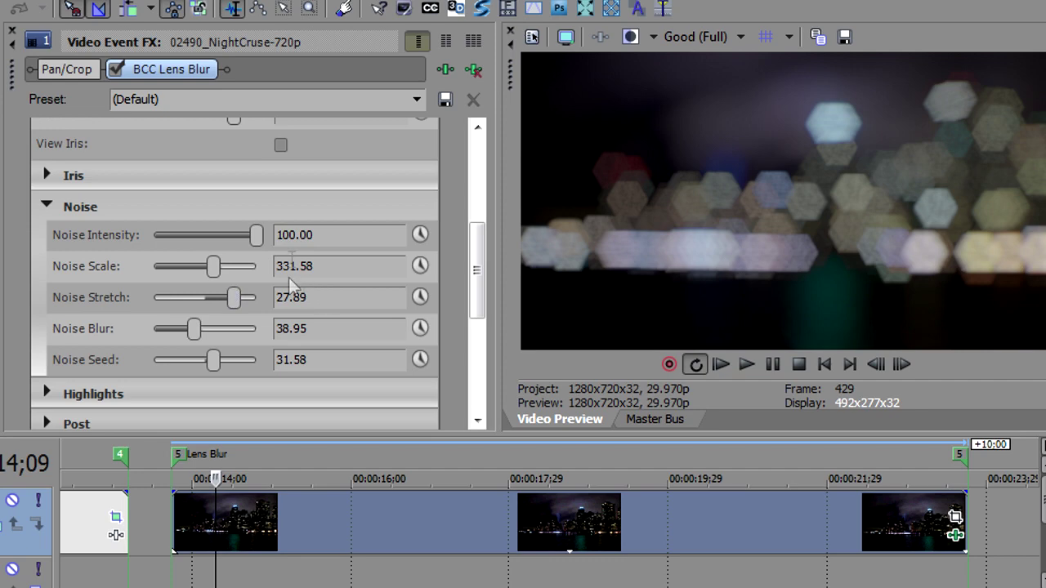
drag(260, 234, 130, 231)
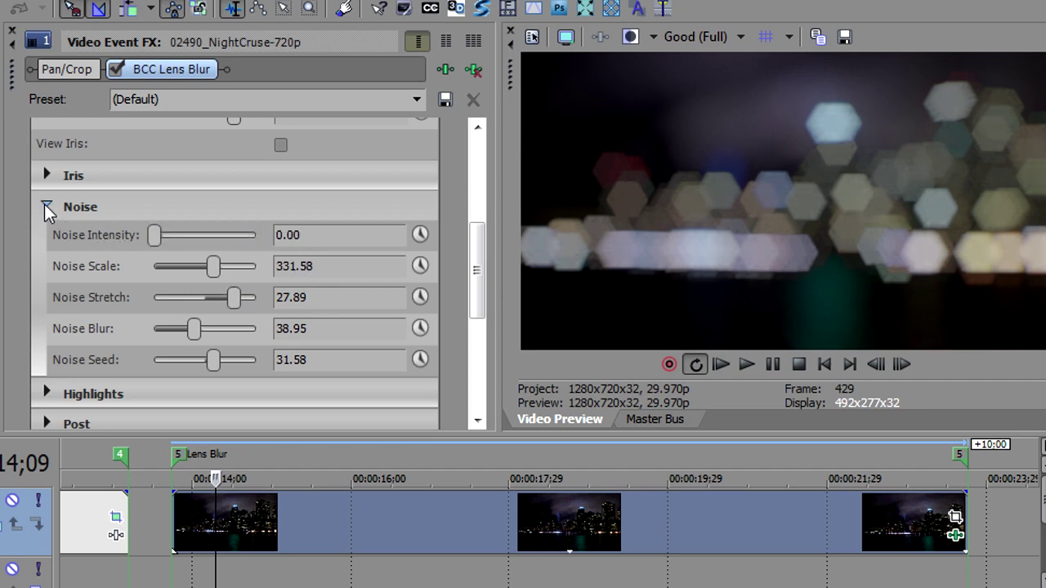
click(46, 206)
Step: Expand the Highlights settings and reduce Iris Scale to 11.58
click(47, 236)
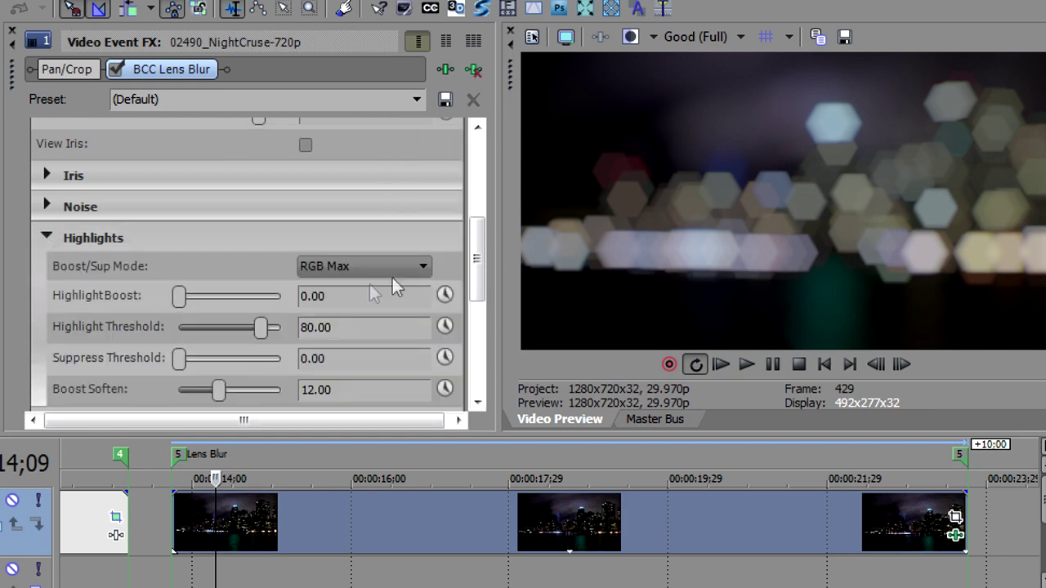
drag(474, 261, 478, 200)
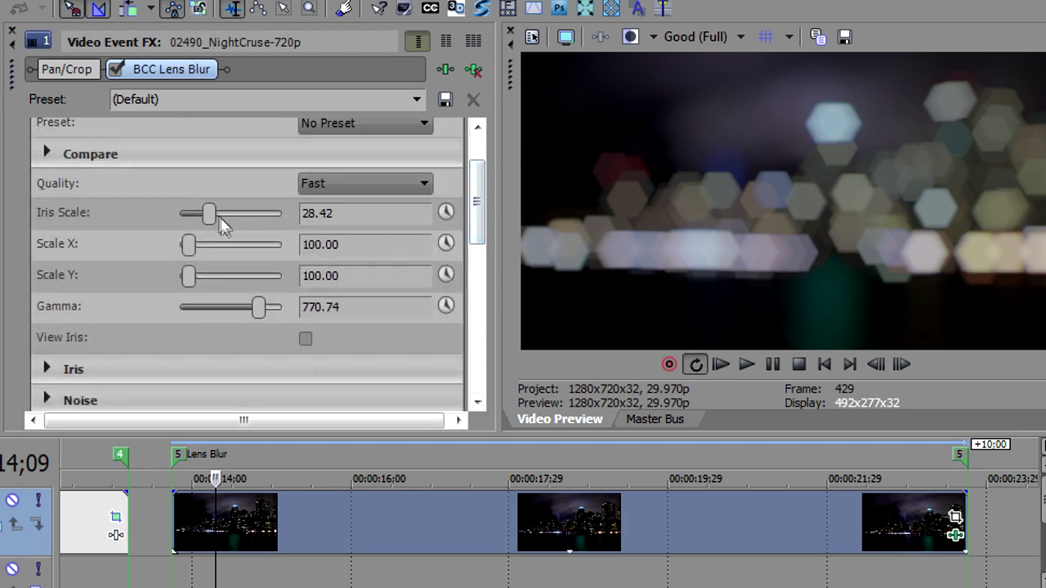
drag(210, 214, 192, 215)
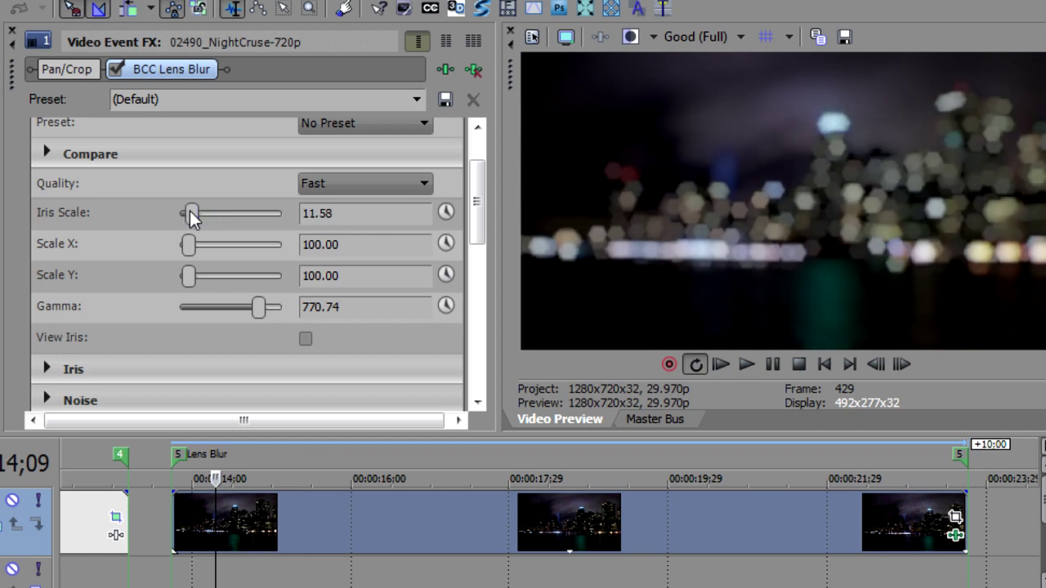
Step: Try the RGB Glow, Luma and Luma Boost to White options for the Highlights Boost/Sup Mode
drag(479, 209, 473, 284)
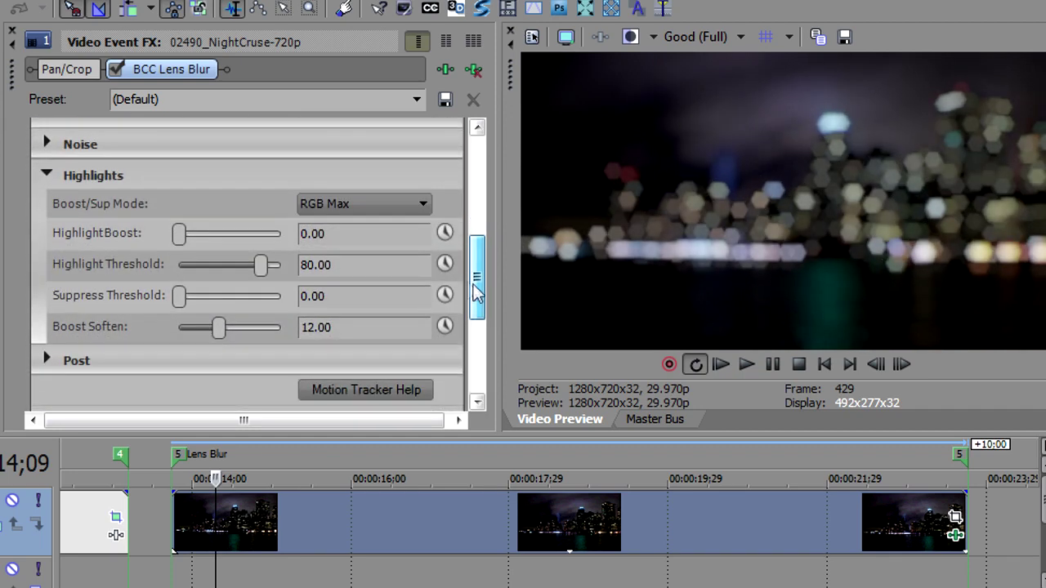
click(365, 206)
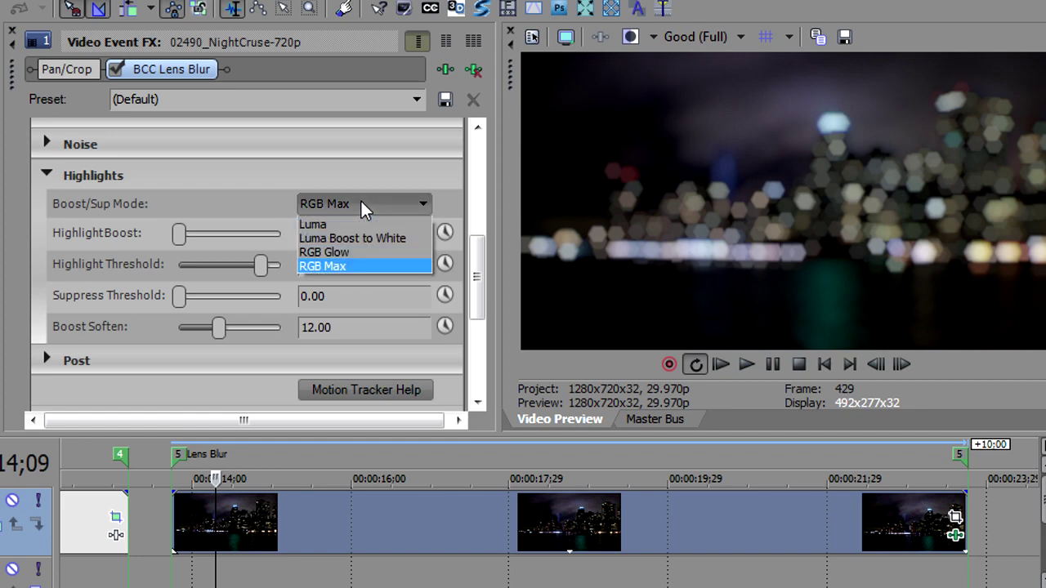
click(367, 250)
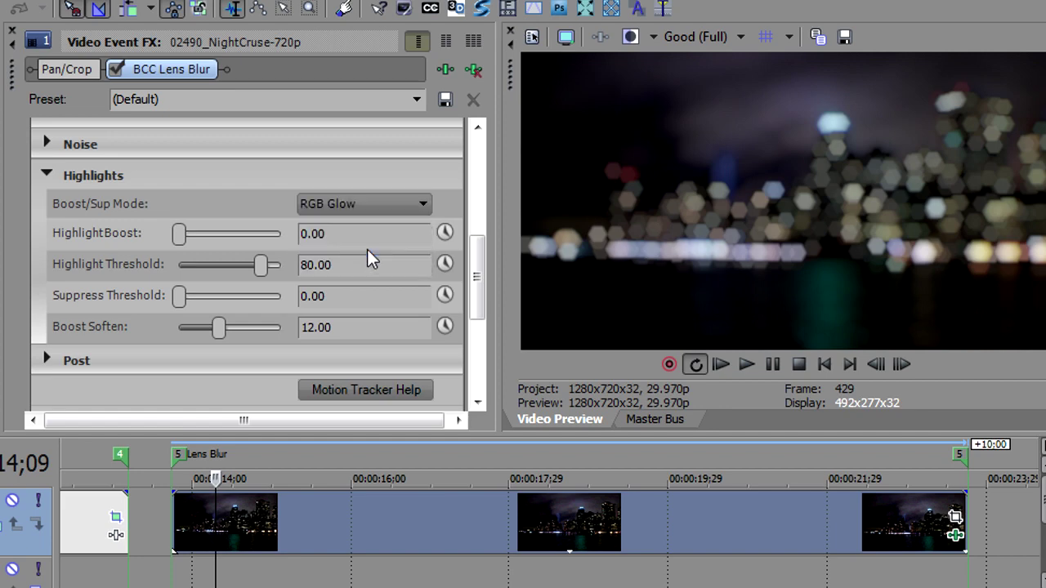
click(368, 204)
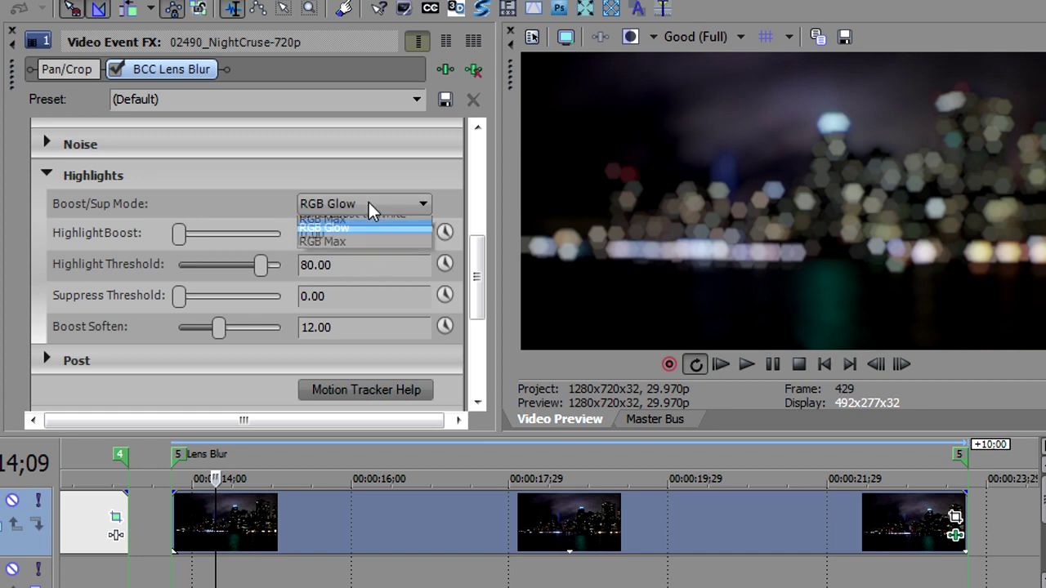
click(367, 222)
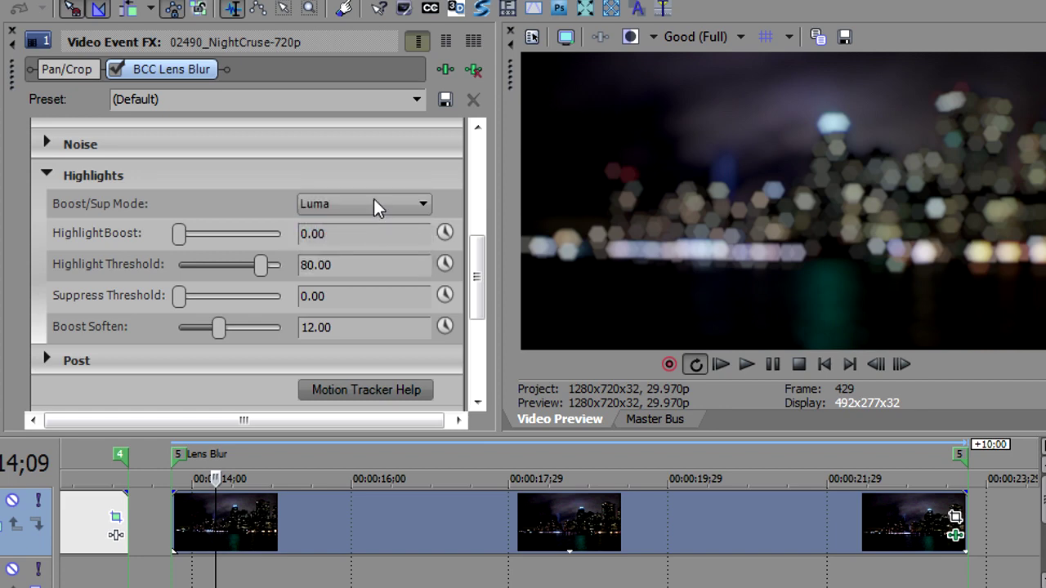
click(374, 204)
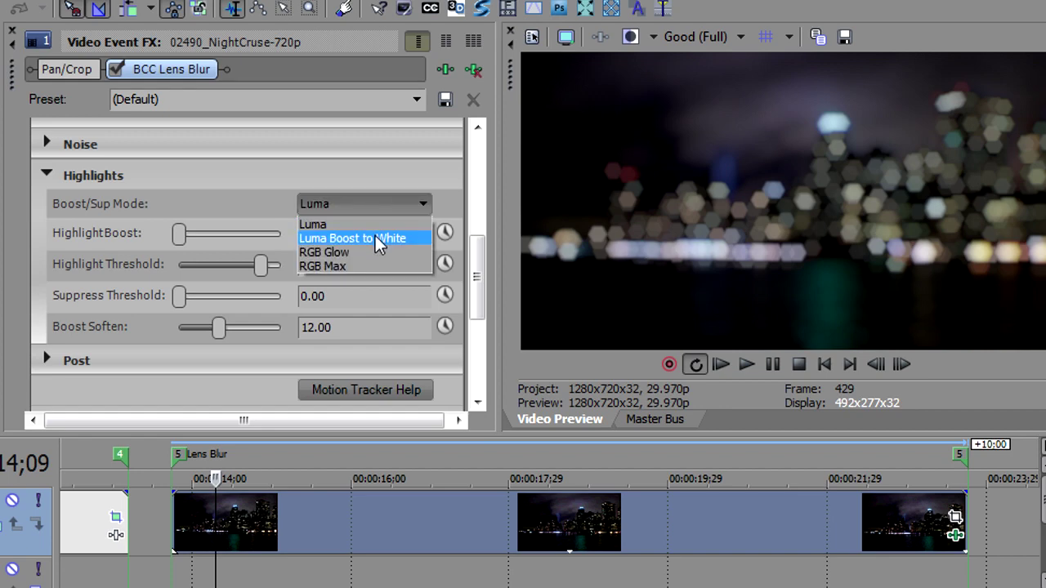
click(376, 235)
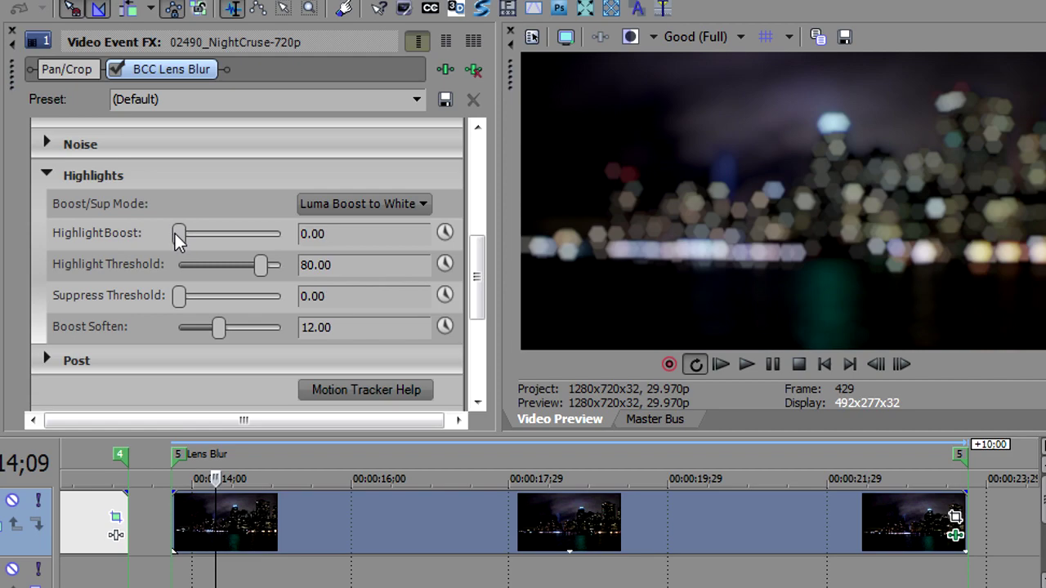
Step: Set Highlight Boost to 200.00 in RGB Max mode, lower Highlight Threshold to 3.16 and raise it to 44.21
drag(179, 234, 280, 235)
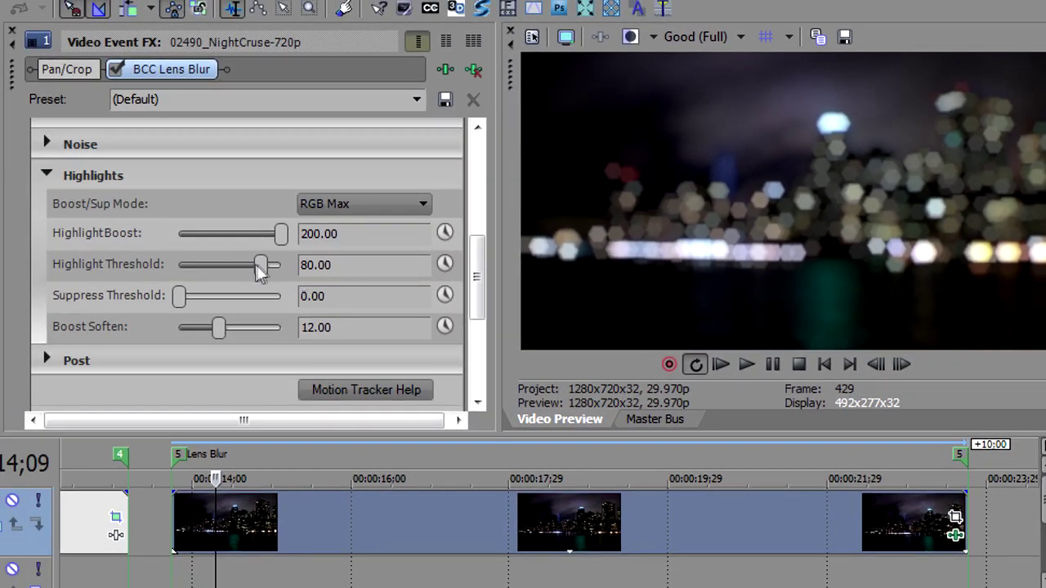
drag(261, 270, 185, 271)
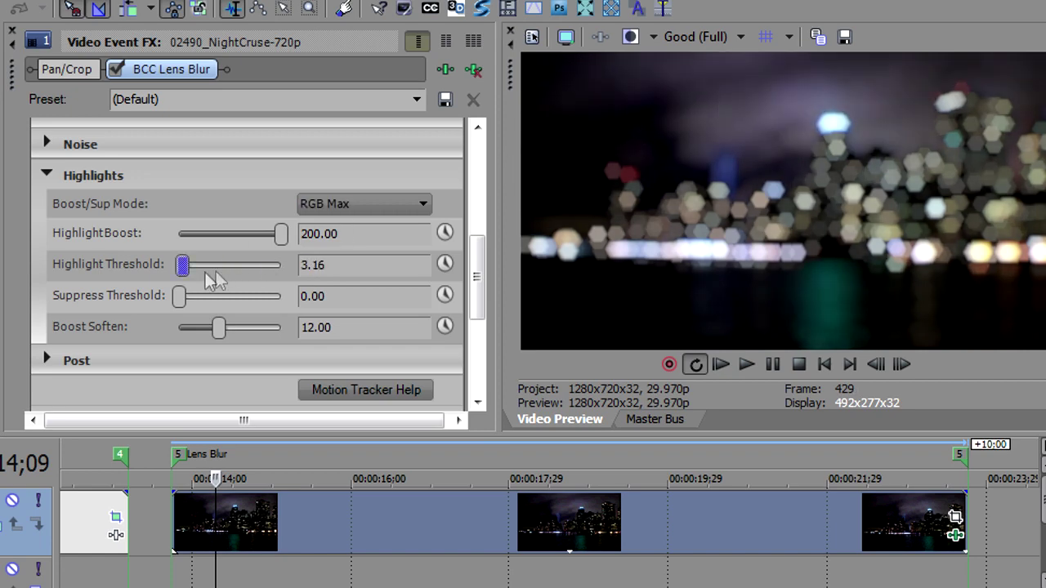
drag(186, 273, 227, 272)
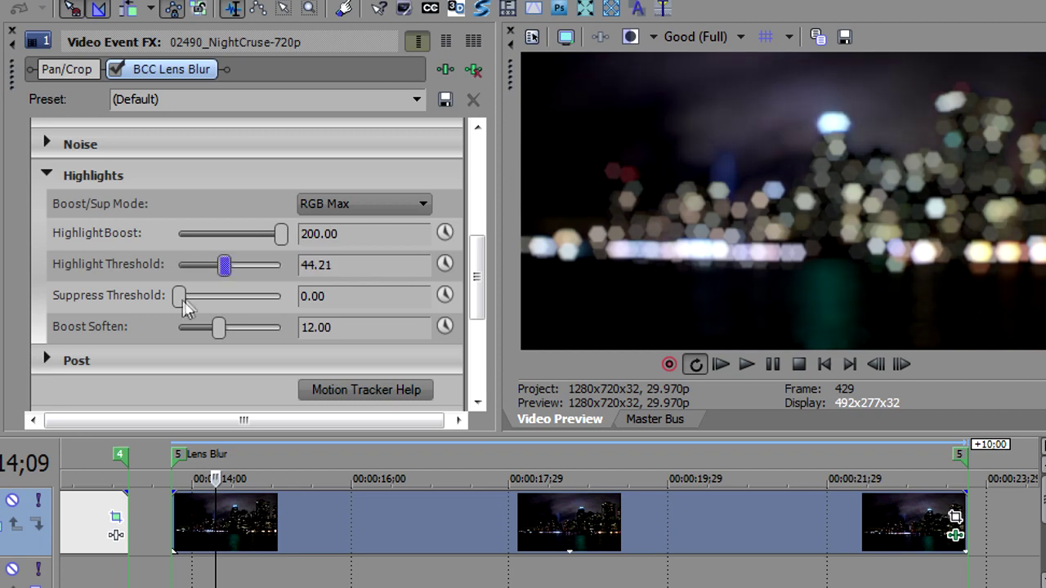
Step: Raise Suppress Threshold to 61.05, preview the skyline clip in playback, and return Suppress Threshold to 0.00
drag(182, 307, 240, 304)
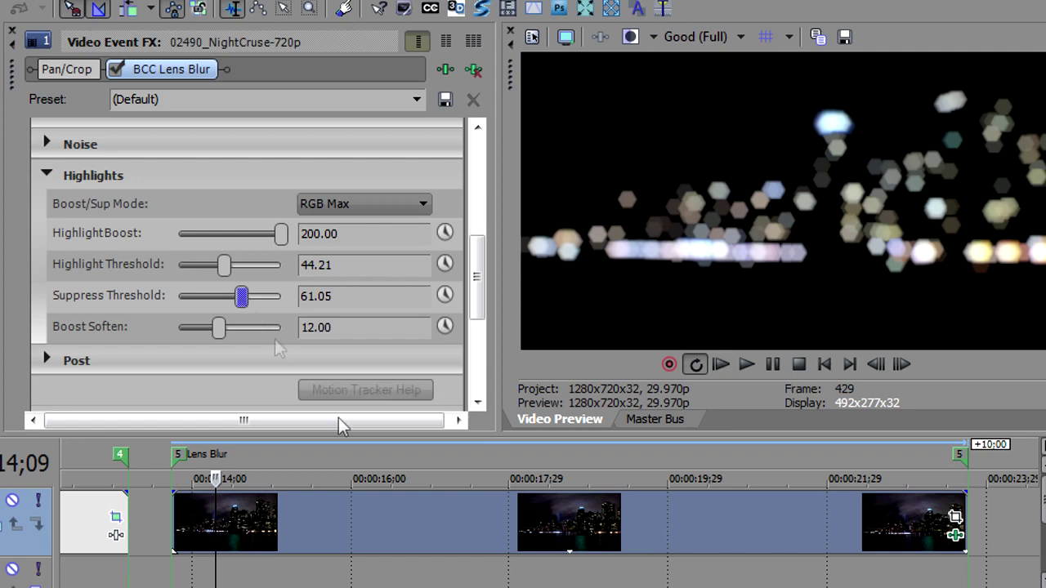
click(196, 519)
key(space)
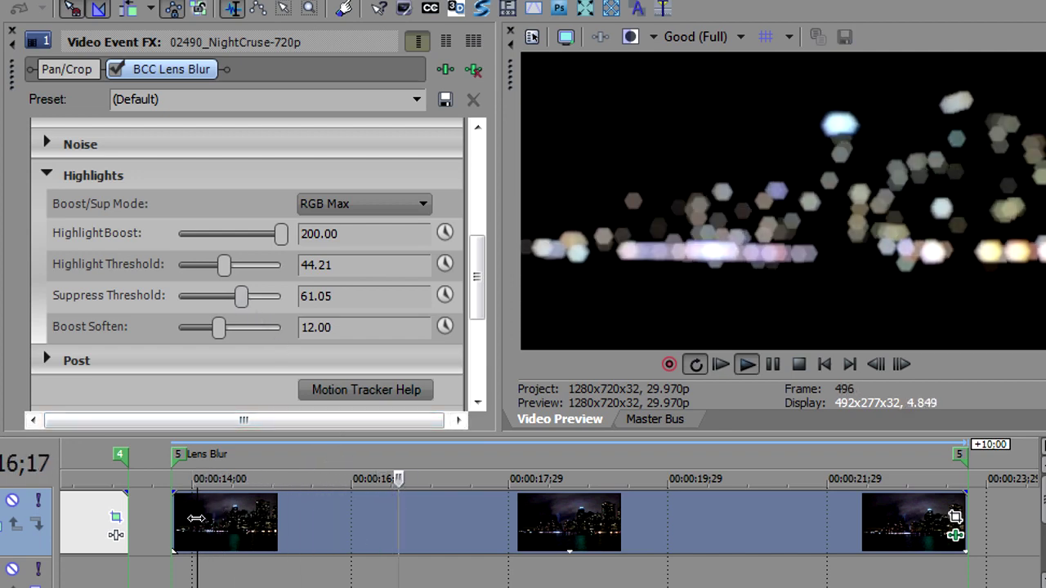
key(space)
drag(242, 296, 174, 301)
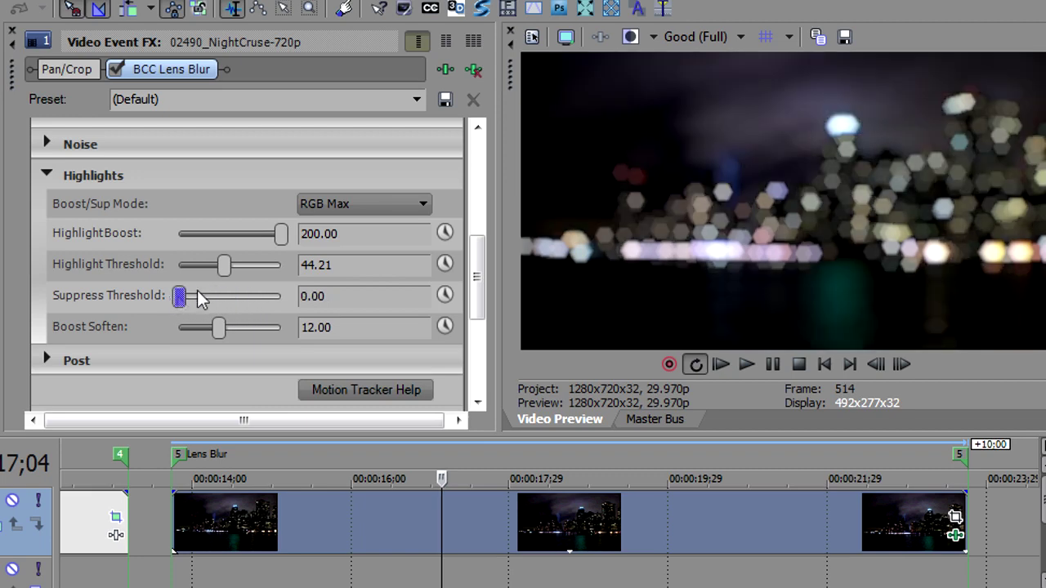
Step: Set Highlight Threshold to 73.68, try Boost Soften at 21.16 and reset it to 12.00
drag(226, 267, 255, 265)
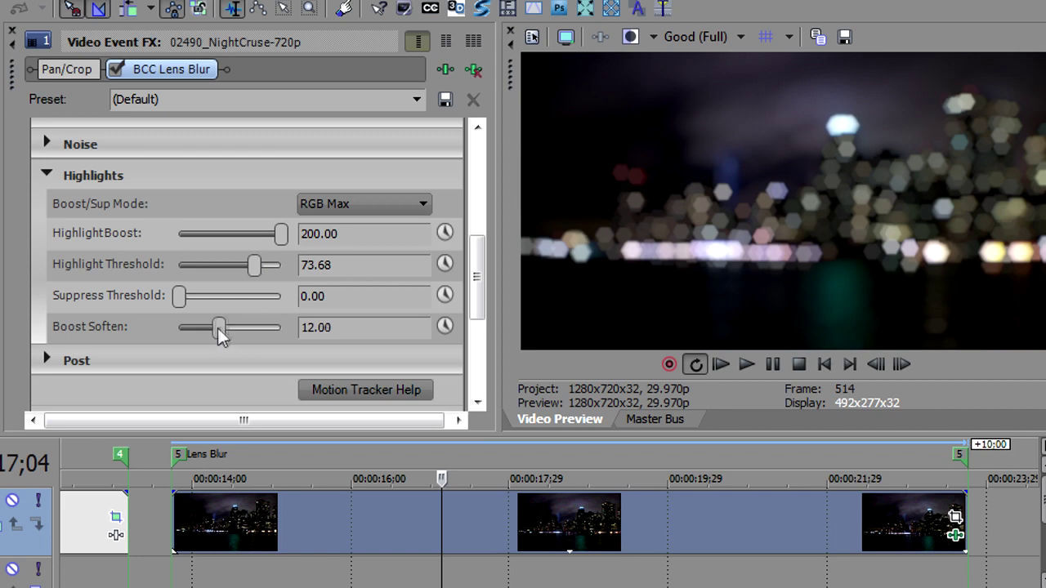
drag(240, 332, 250, 332)
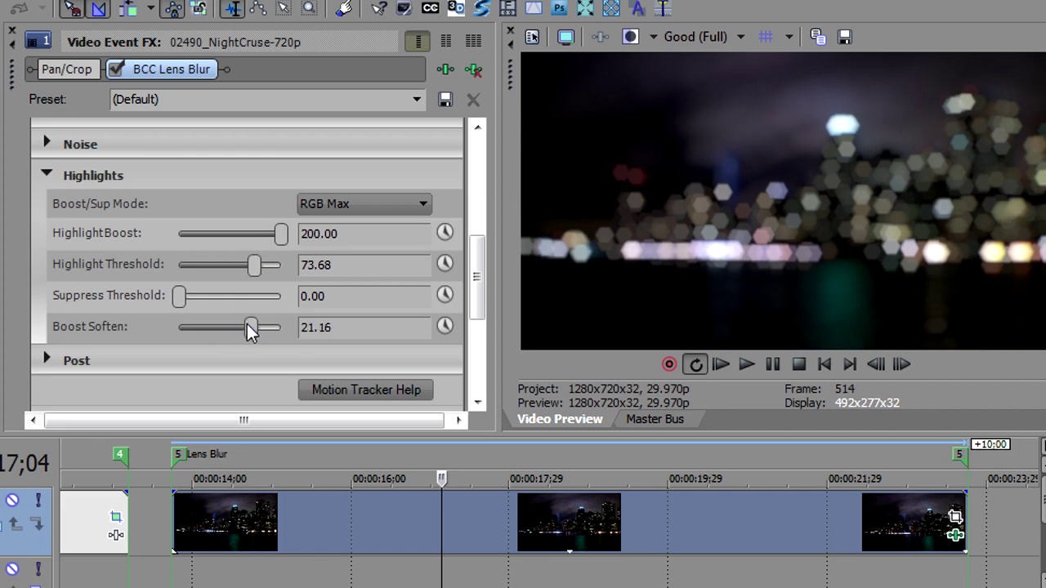
double_click(251, 328)
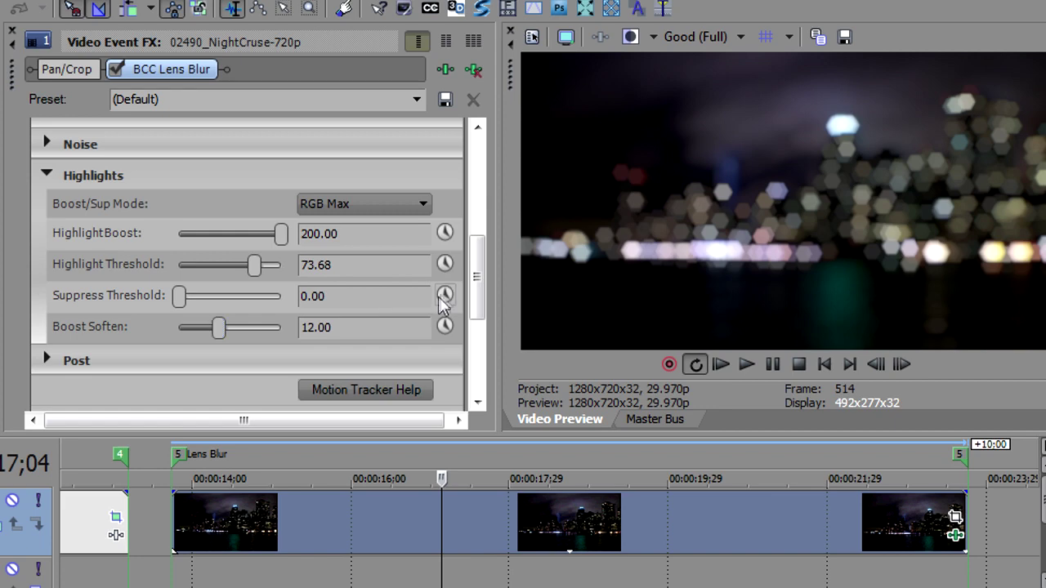
Step: Expand the Post settings and try the Apply Mode options Lighten, Darken, Multiply, Screen, Difference, Lighter and Darker
drag(477, 257, 477, 271)
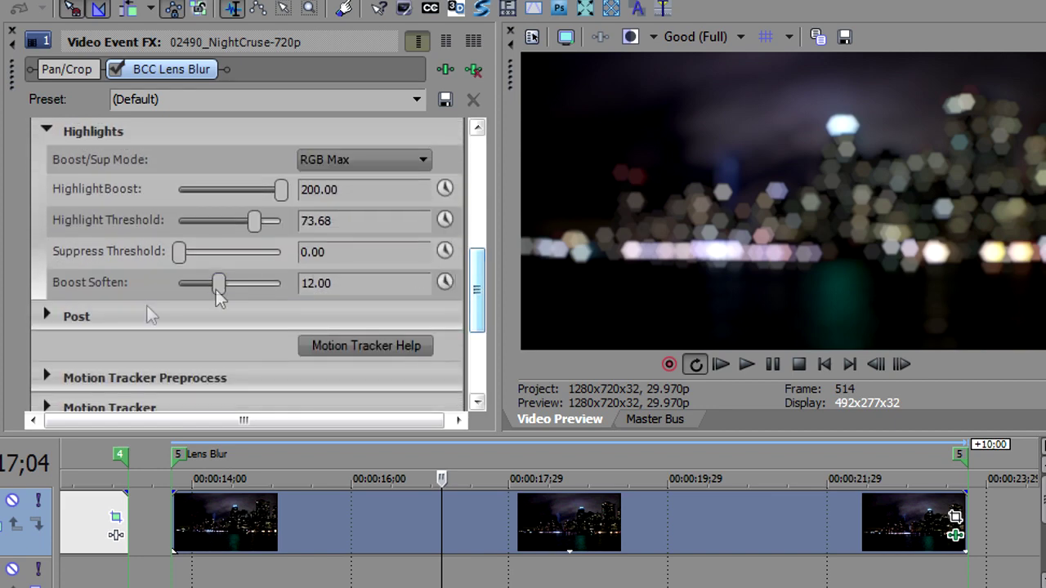
click(46, 316)
drag(478, 296, 478, 333)
click(346, 212)
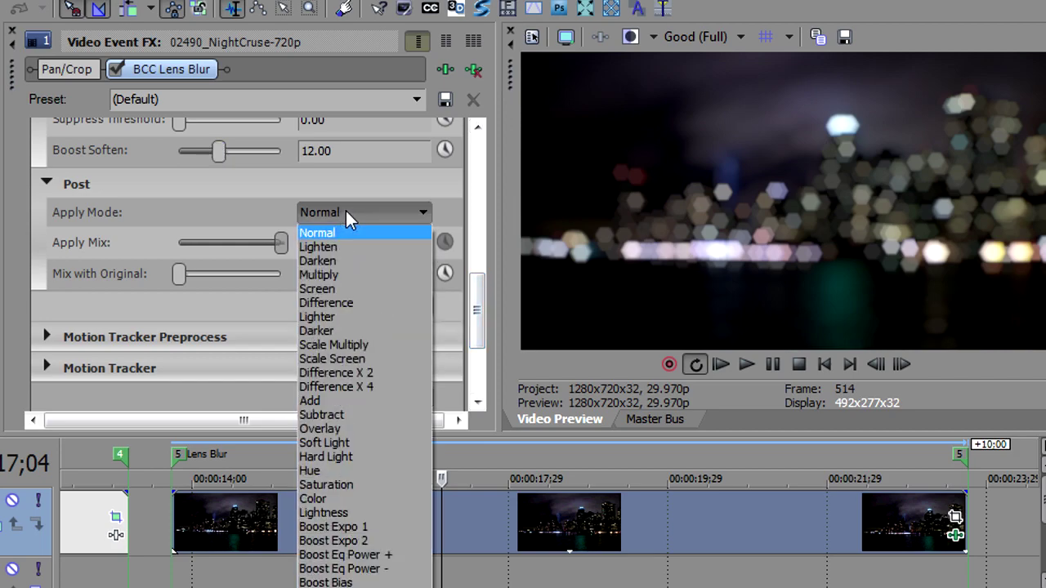
click(350, 246)
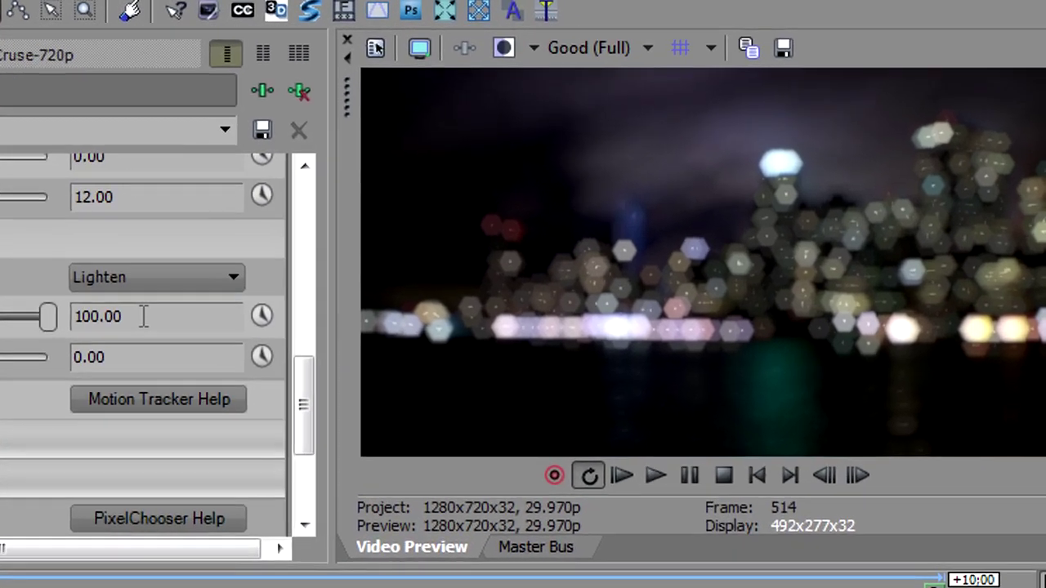
key(Up)
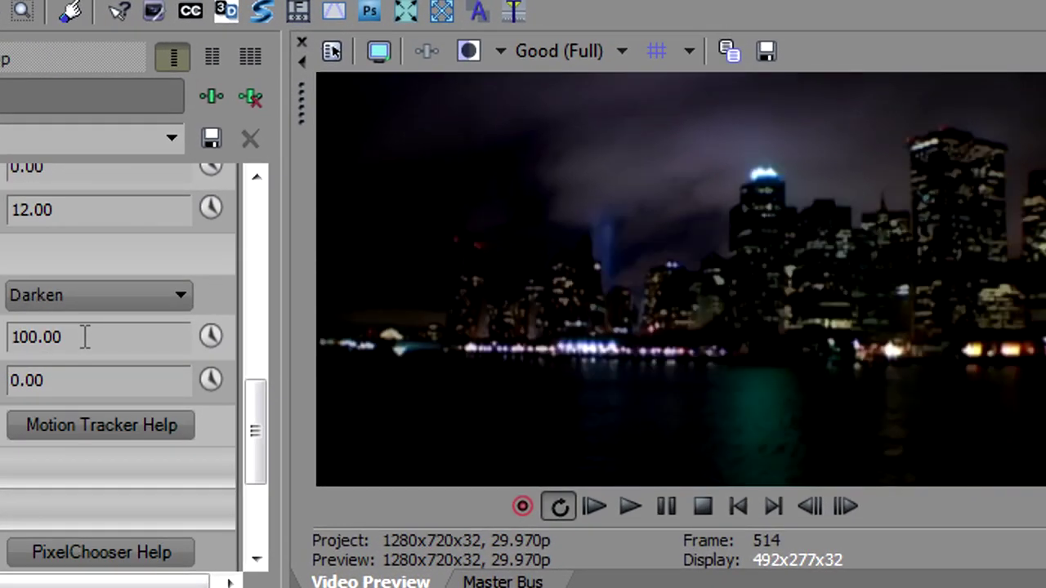
key(Up)
key(Up)
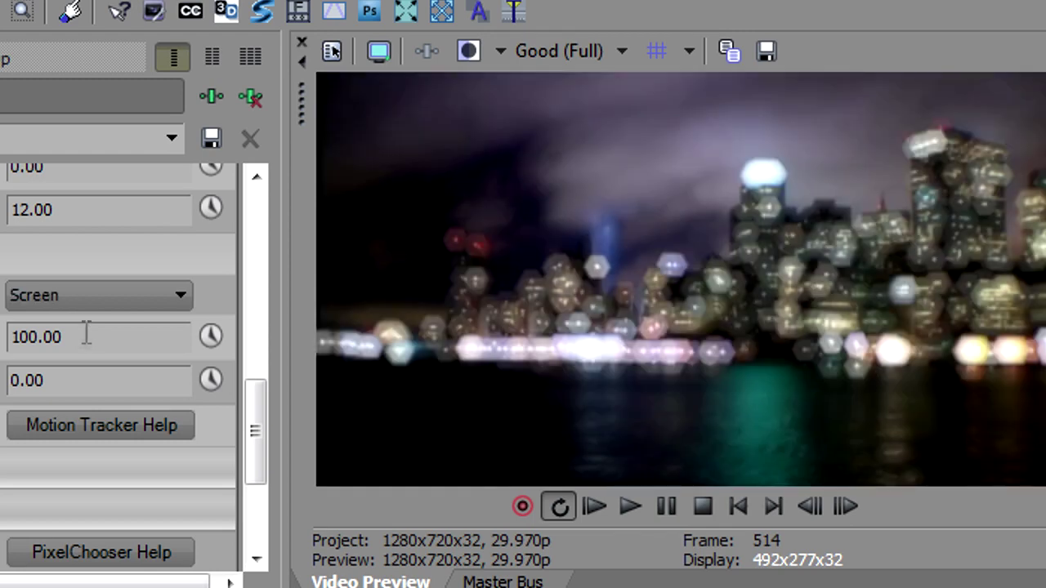
key(Up)
key(Up)
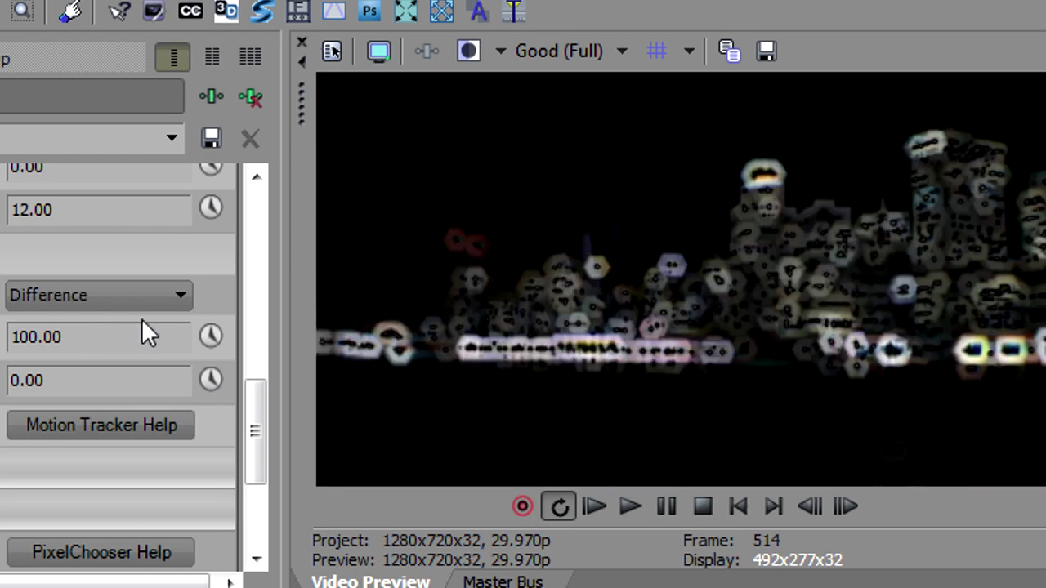
key(Up)
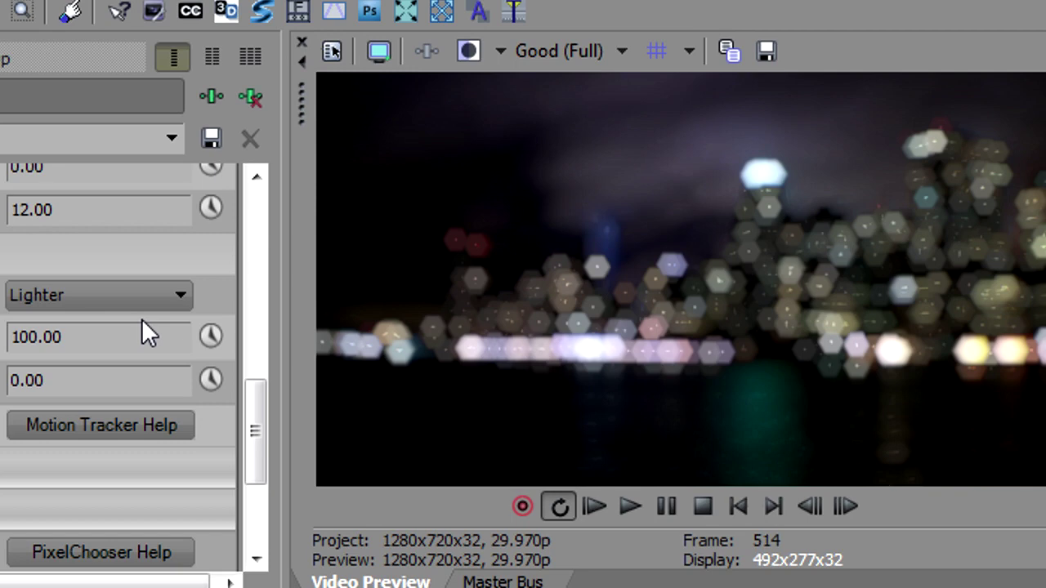
key(Up)
Step: Set the Post Apply Mode to Add, preview the clip and try the Apply Mix slider, ending at 100.00
click(125, 297)
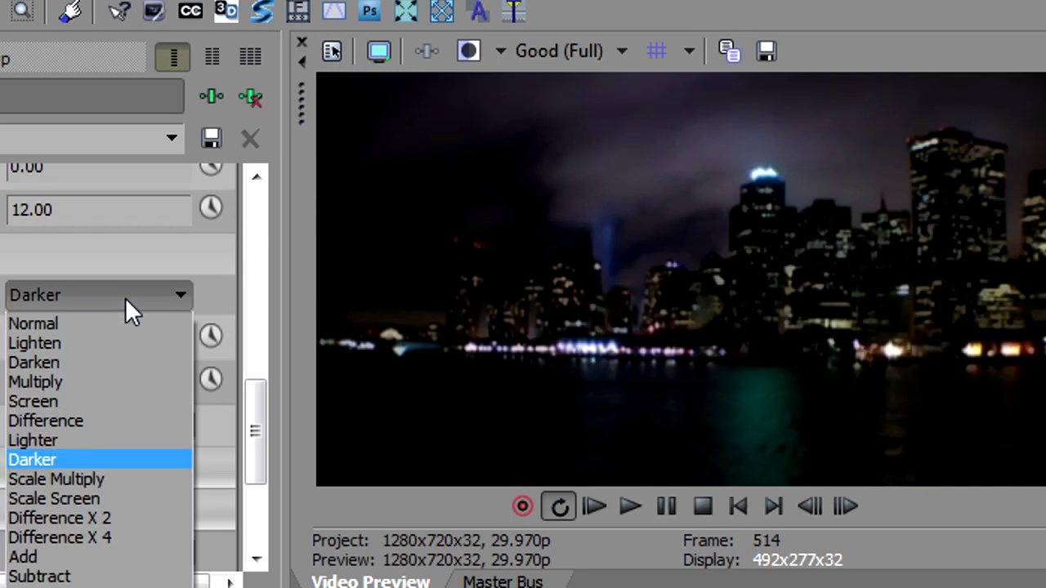
click(90, 556)
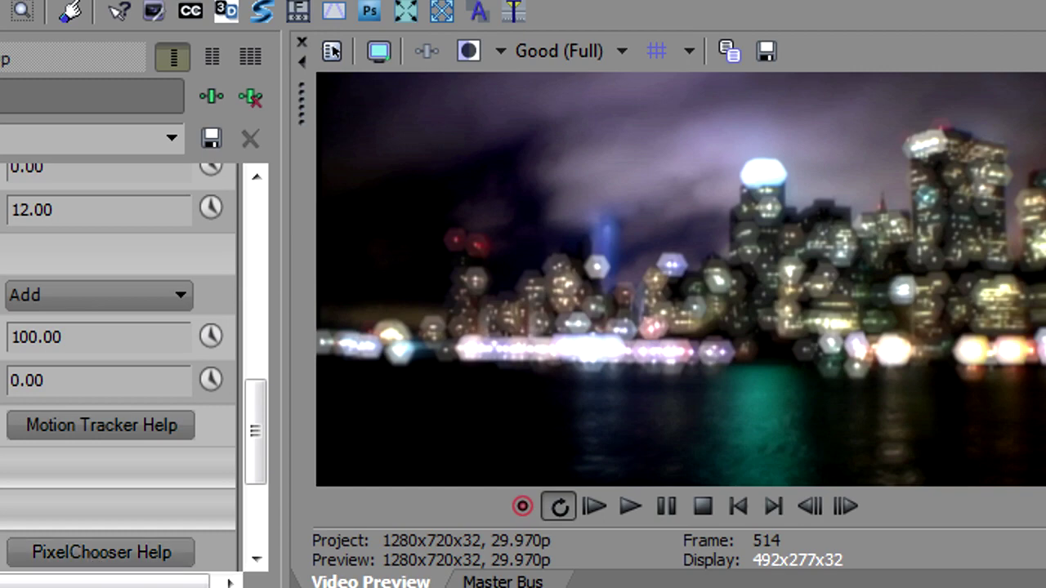
key(space)
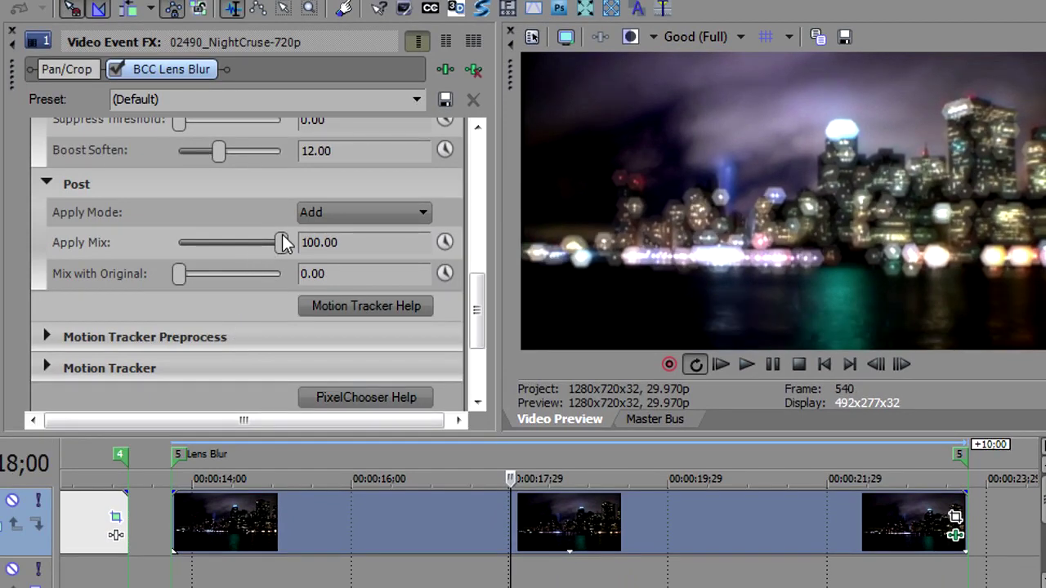
drag(274, 245, 297, 245)
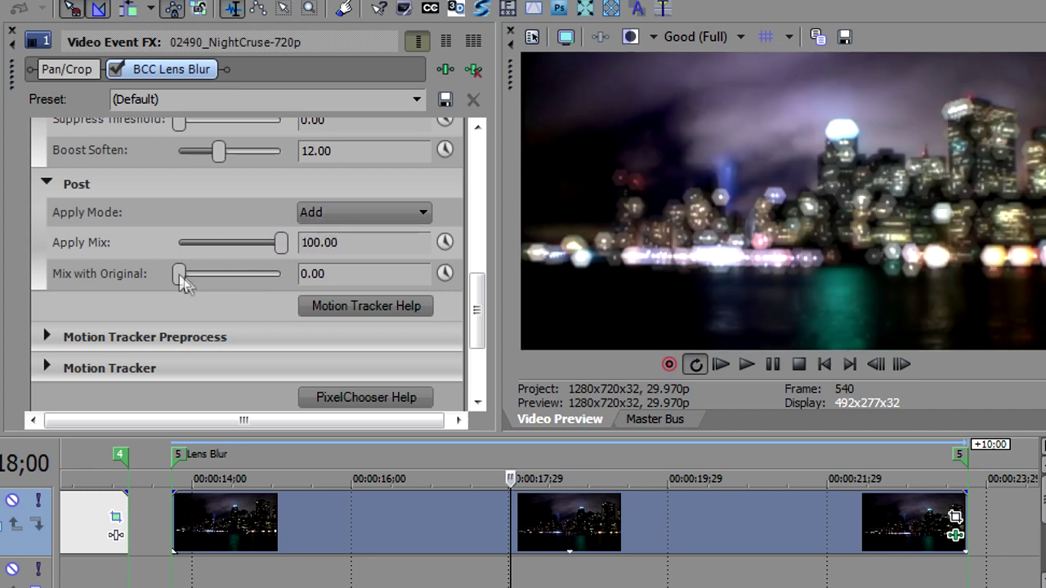
Step: Set Mix with Original to 21.05 and preview the skyline clip in playback
drag(180, 276, 201, 278)
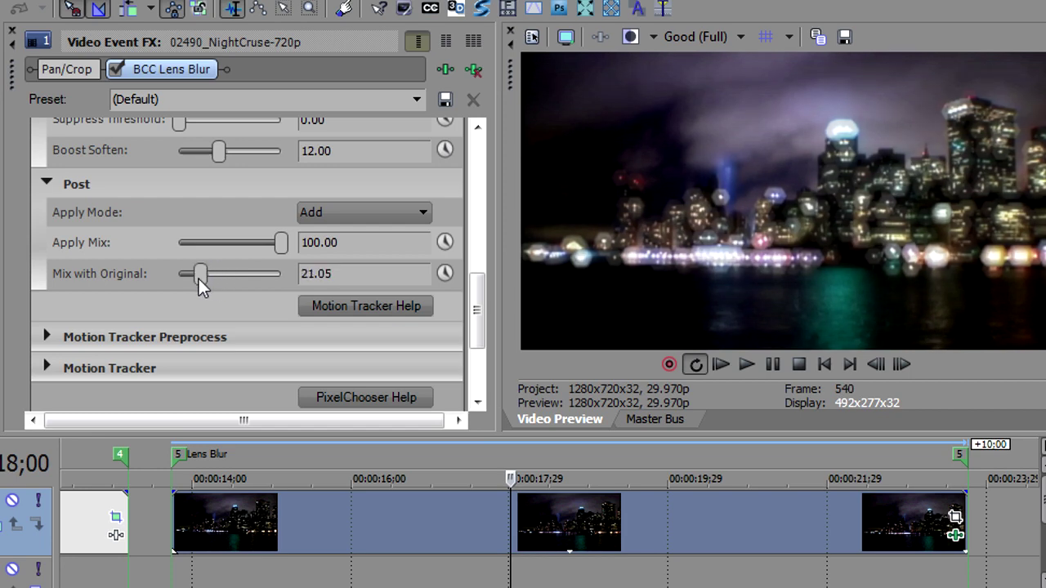
click(318, 546)
key(space)
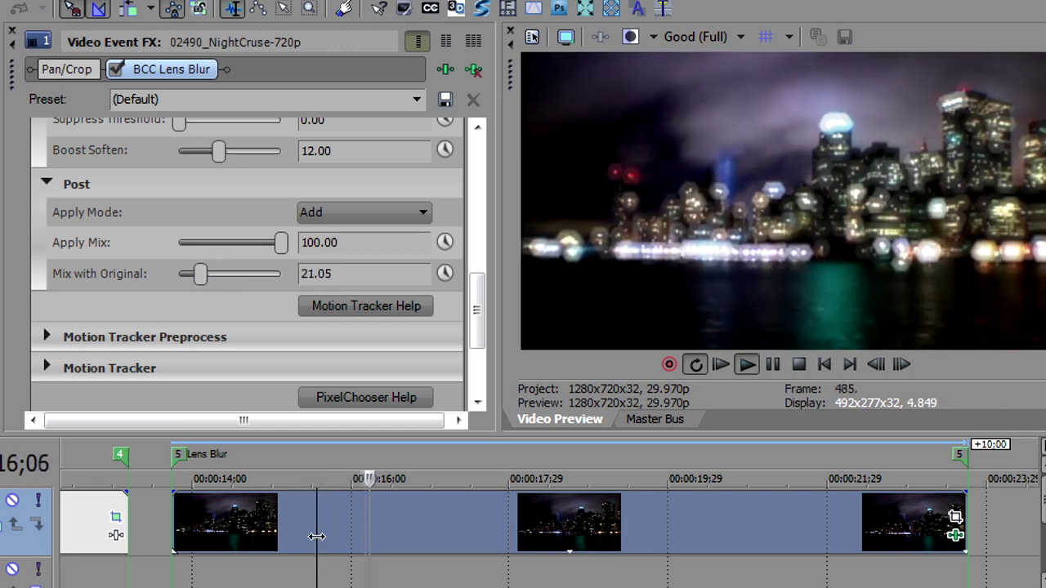
key(Return)
Step: Return Mix with Original to 0.00 and the Apply Mode to Normal
drag(200, 270, 178, 273)
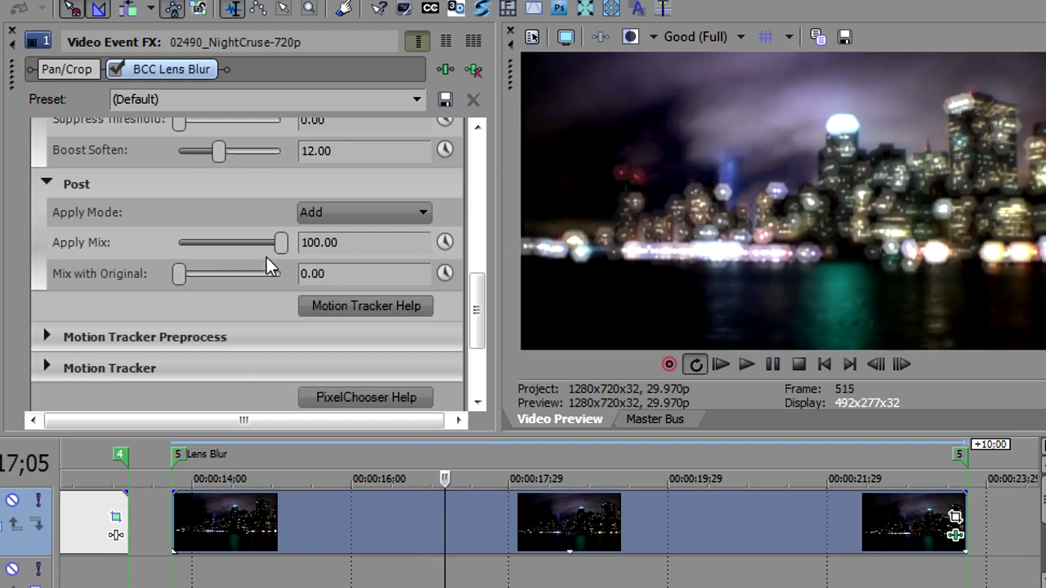
click(313, 214)
click(325, 229)
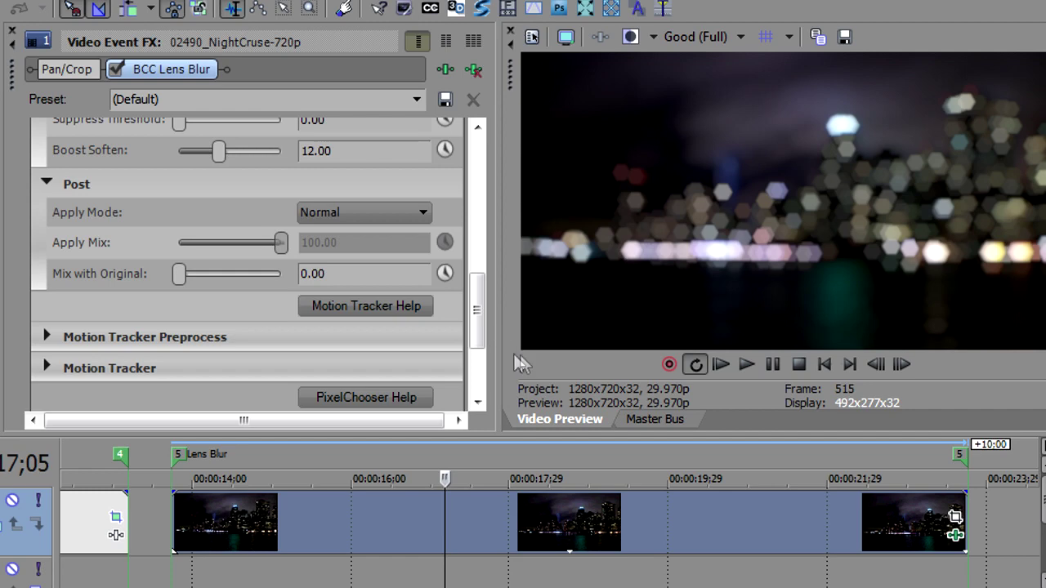
Step: Collapse the Highlights settings, enable Iris Scale animation and set its first keyframe to 47.37 at 00:00:00;00
drag(473, 324, 464, 254)
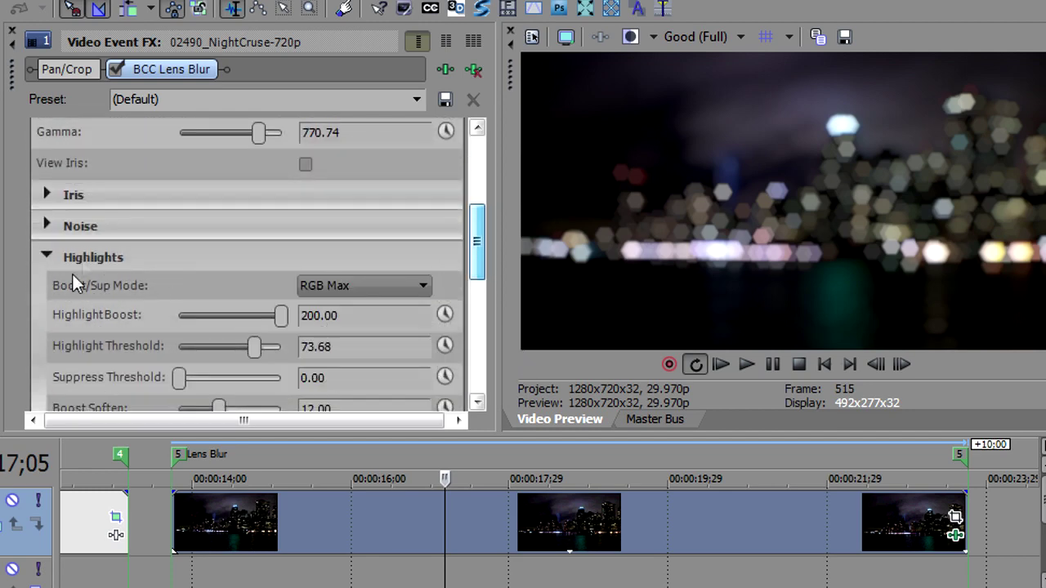
click(47, 255)
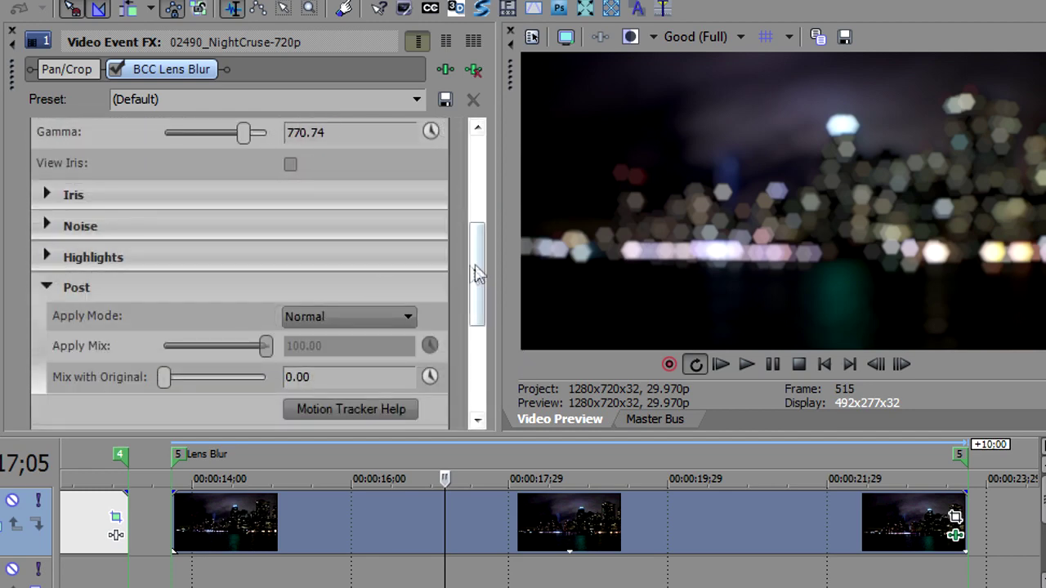
drag(478, 274, 478, 217)
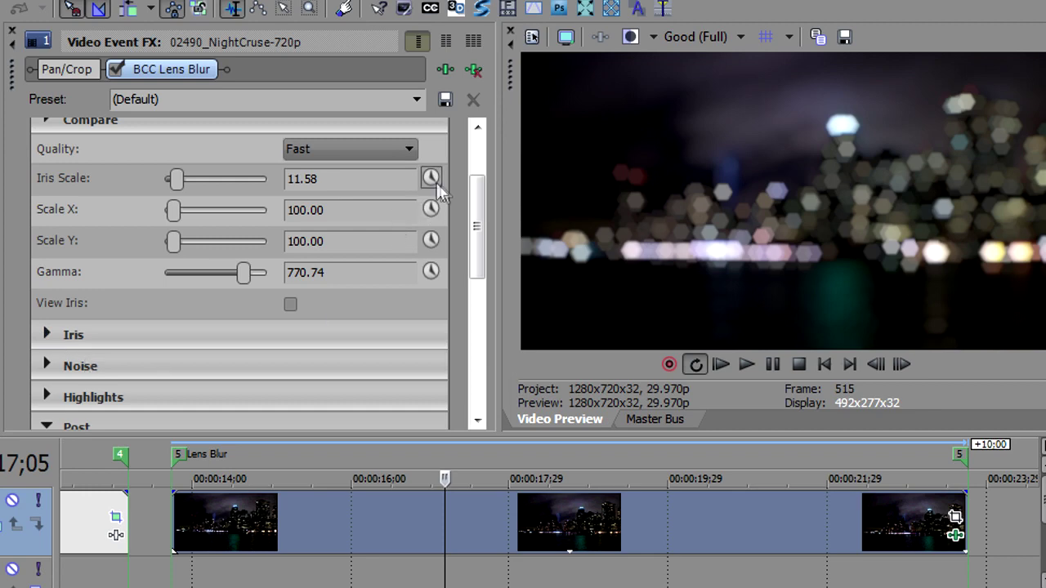
click(430, 178)
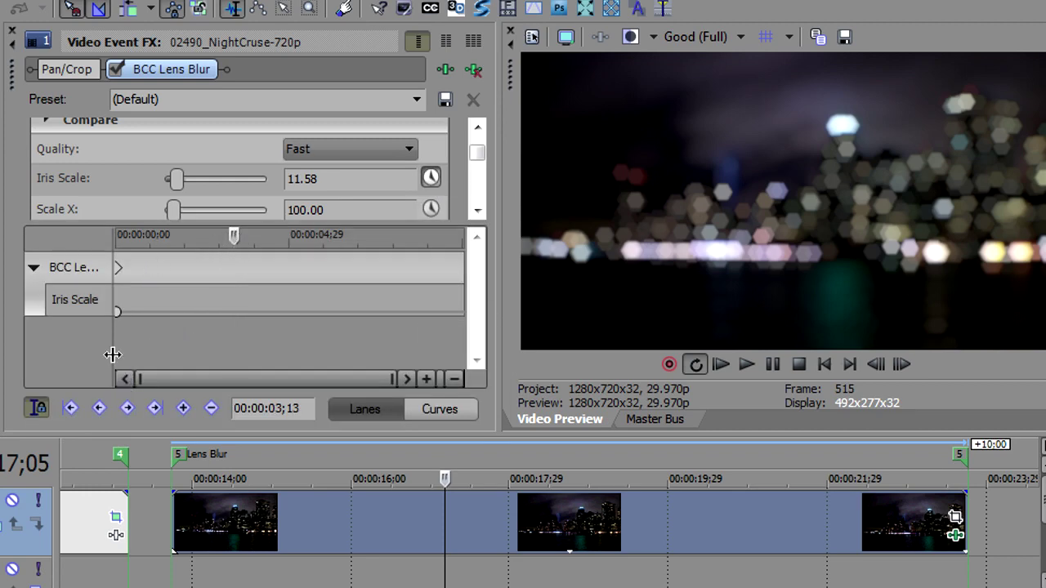
click(119, 268)
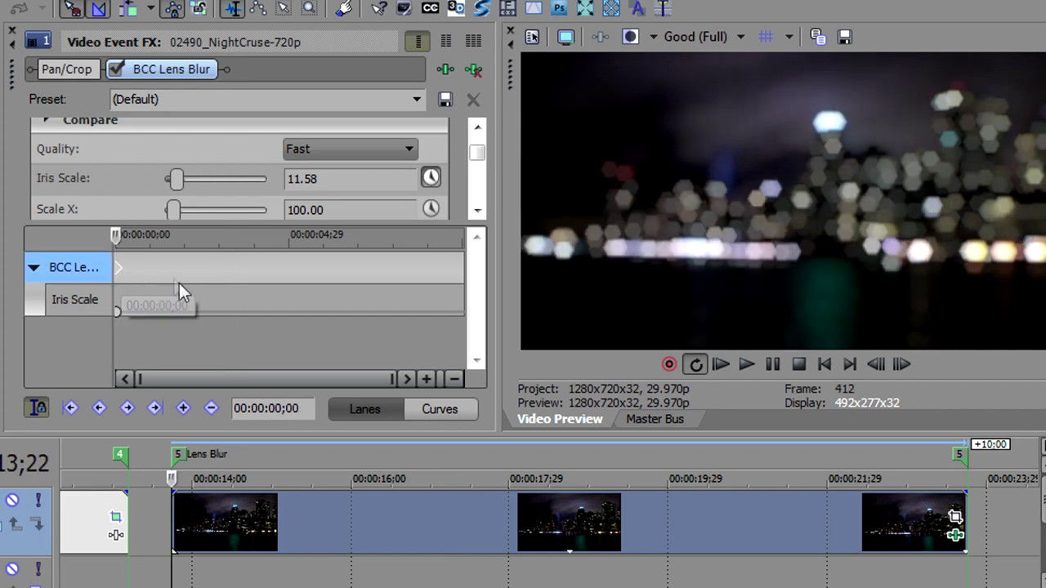
drag(179, 174, 216, 177)
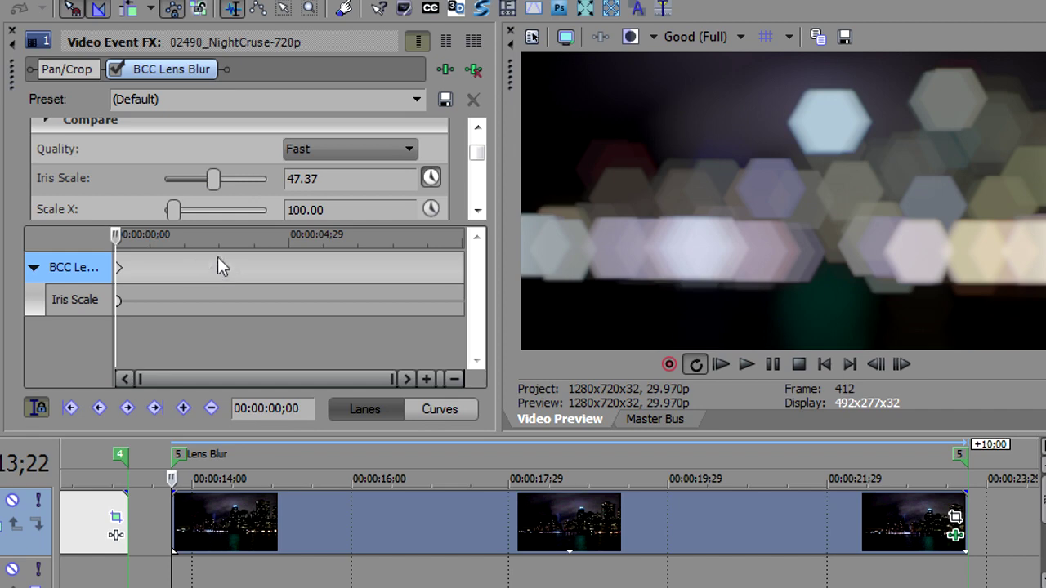
Step: Add an Iris Scale keyframe of 5.26 at 00:00:00;25 and play the clip from its start
click(190, 261)
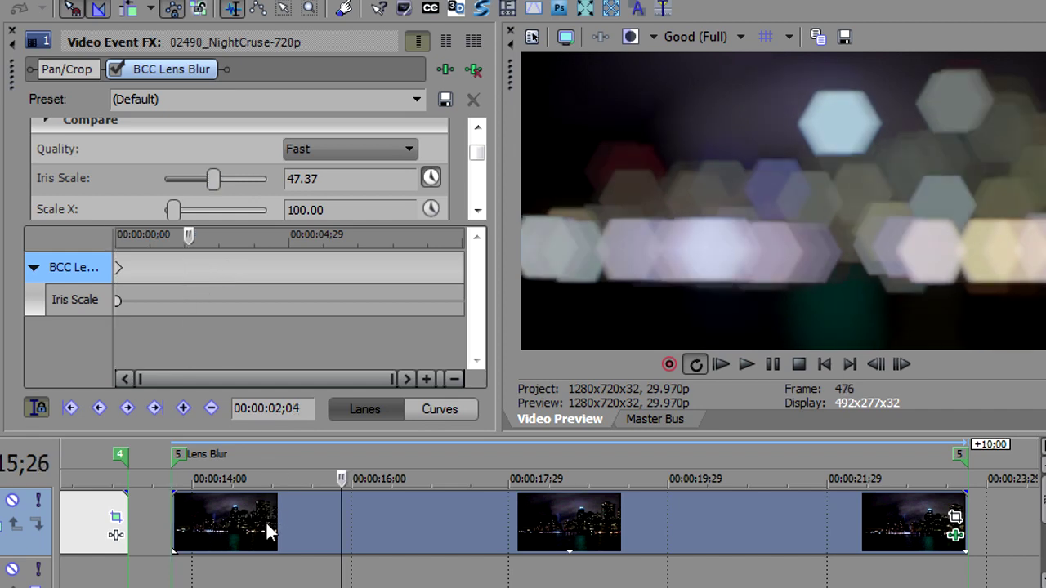
click(238, 519)
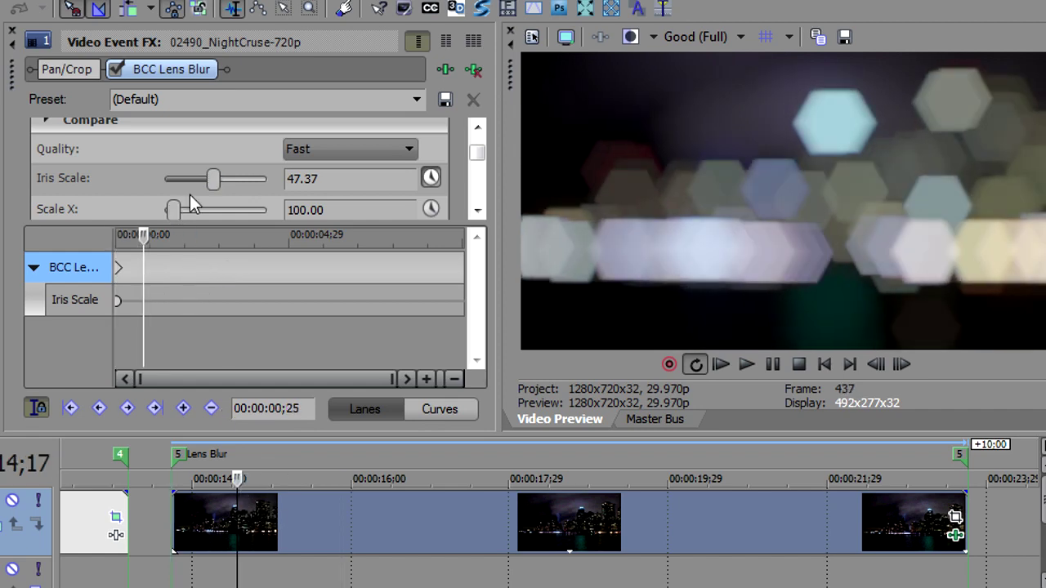
drag(212, 178, 172, 181)
click(172, 575)
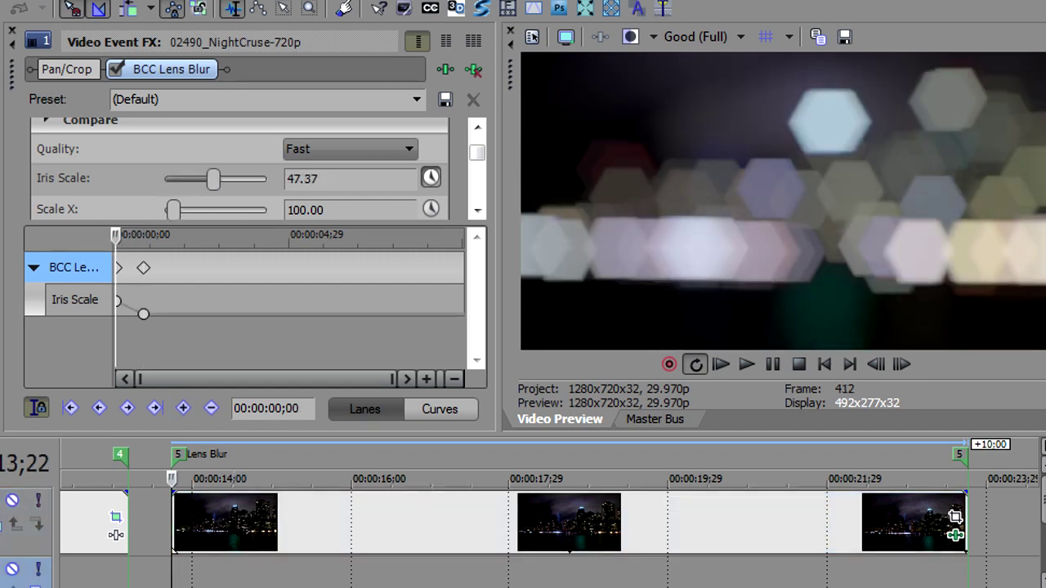
key(space)
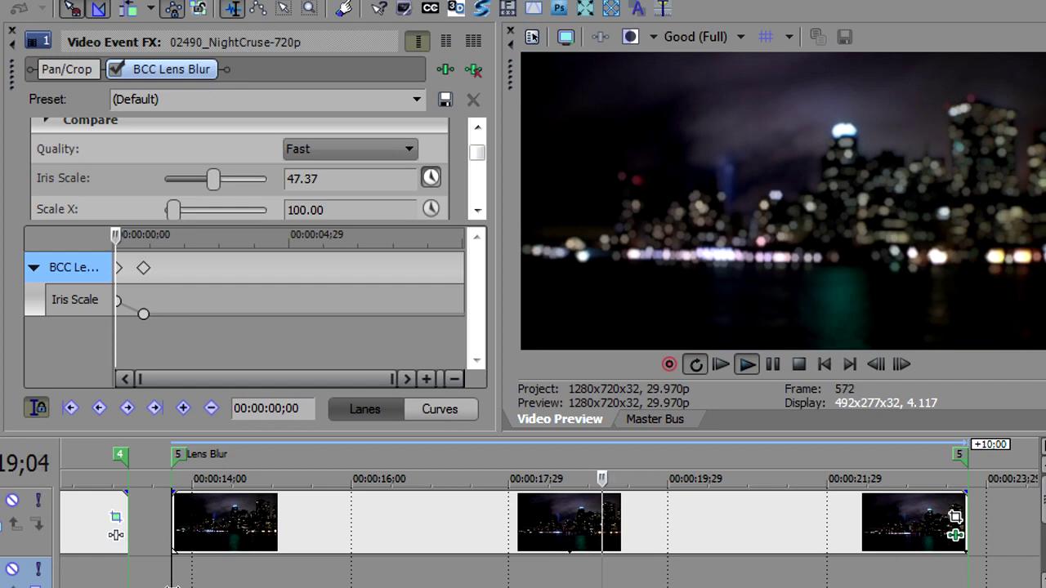
Step: Add Iris Scale keyframes of 0.00 at 00:00:08;28 and 100.00 at the clip's end, 00:00:10;00
click(885, 536)
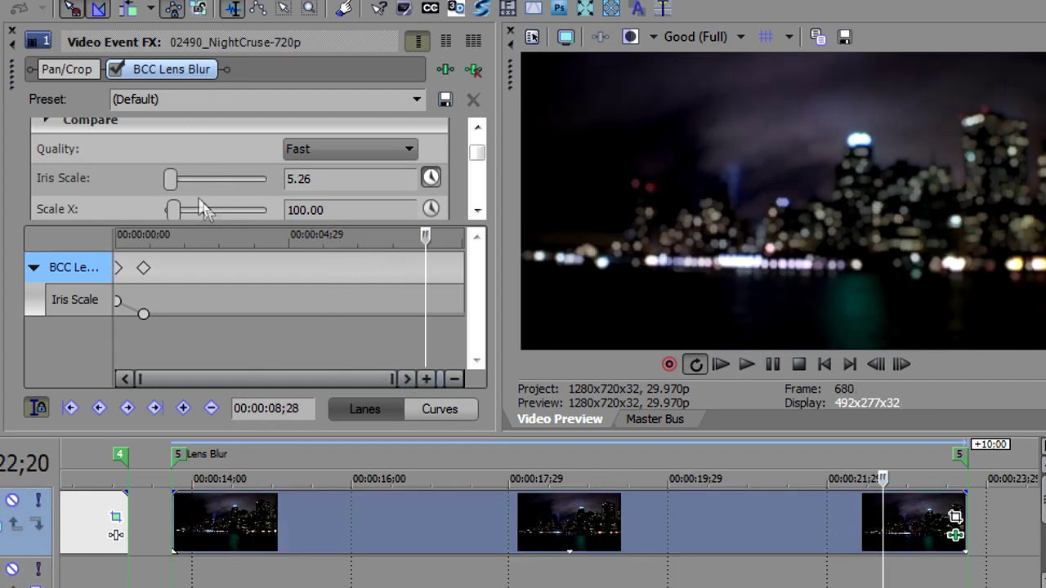
drag(167, 176, 156, 177)
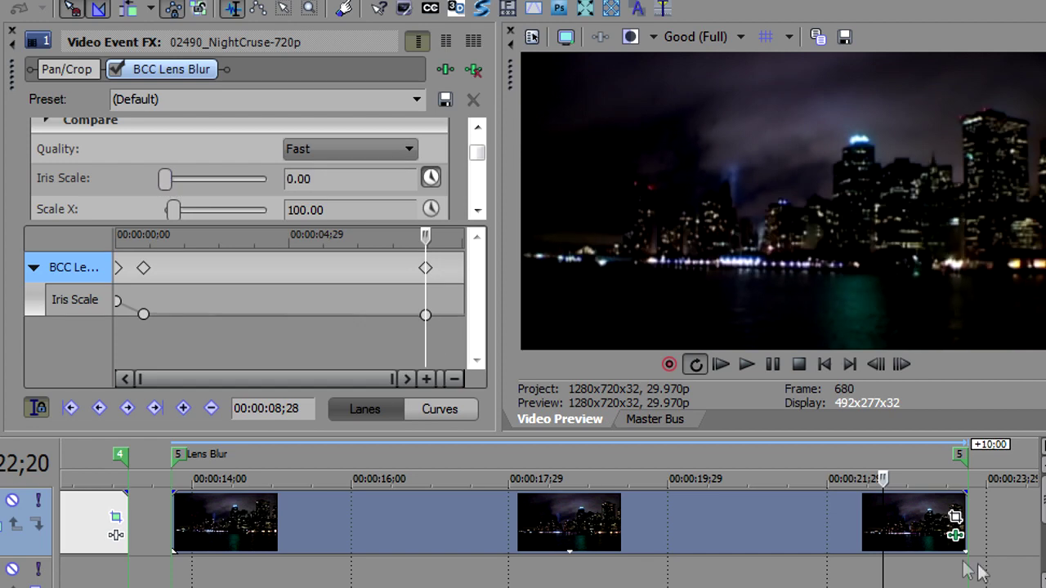
click(964, 500)
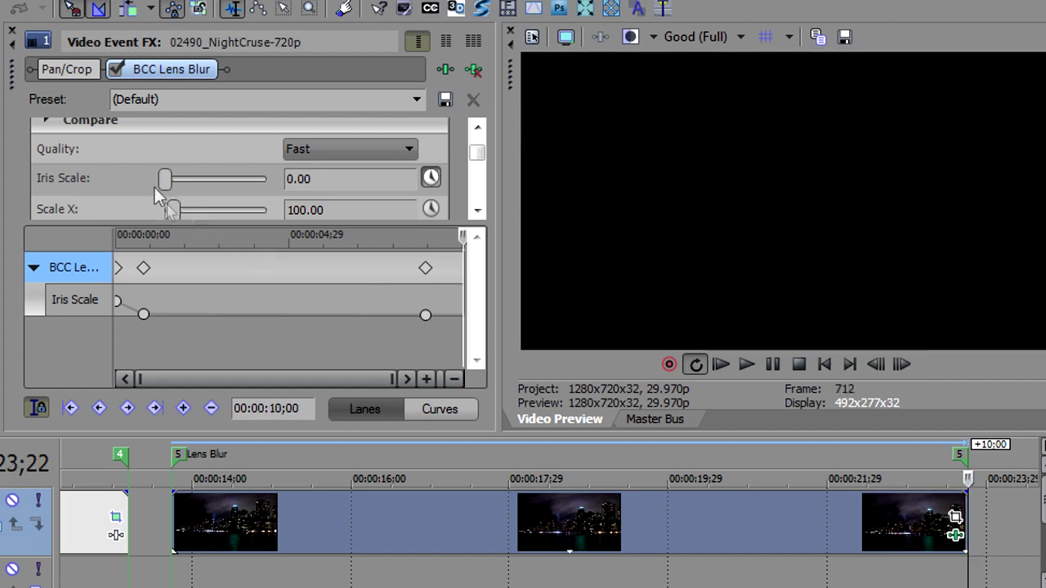
drag(168, 181, 271, 179)
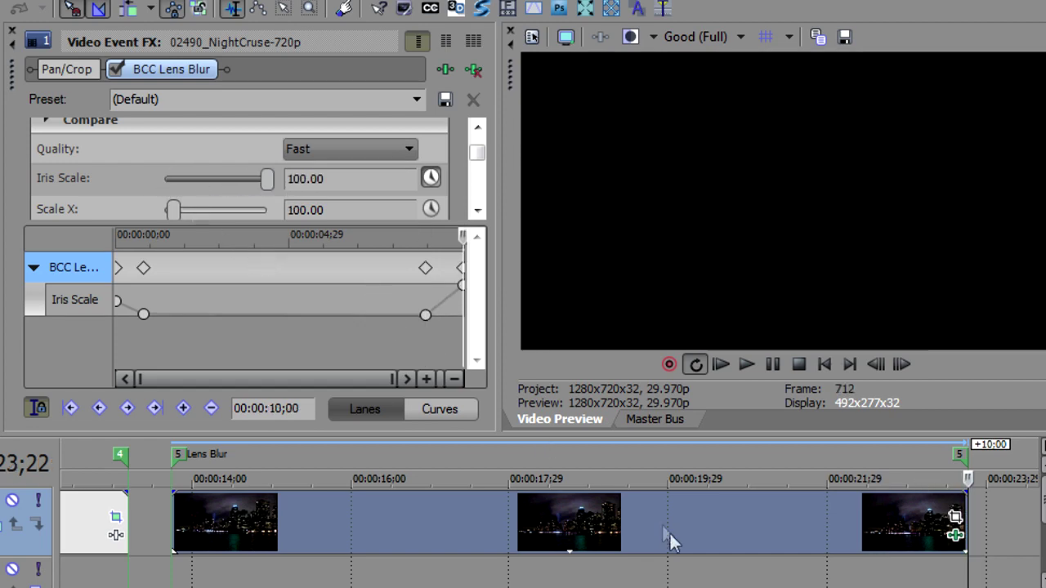
Step: Preview the animated blur near the clip's end and place the timeline cursor mid-clip at 18;29
click(788, 560)
key(space)
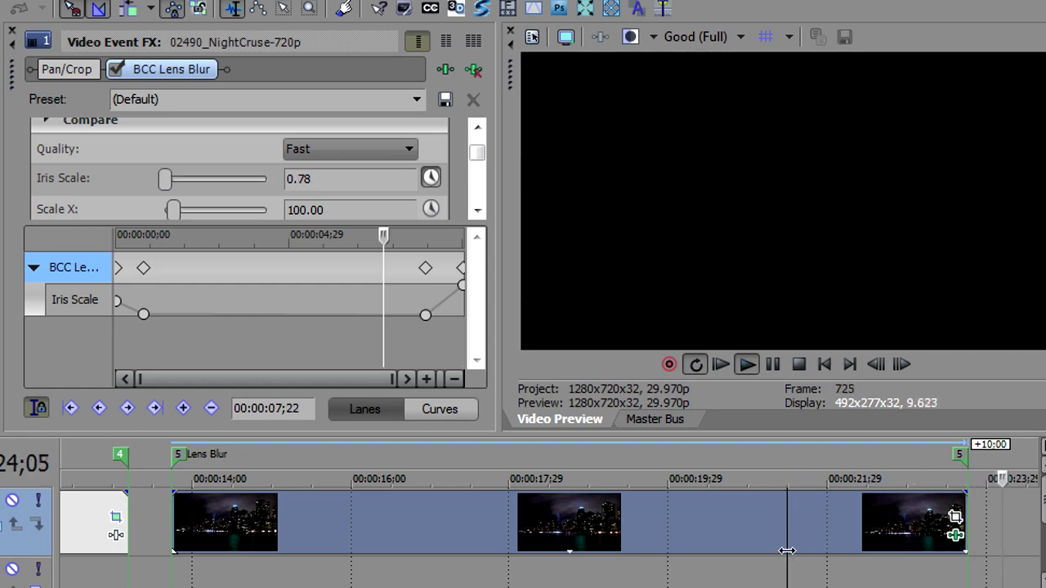
scroll(621, 513, down, 5)
click(354, 530)
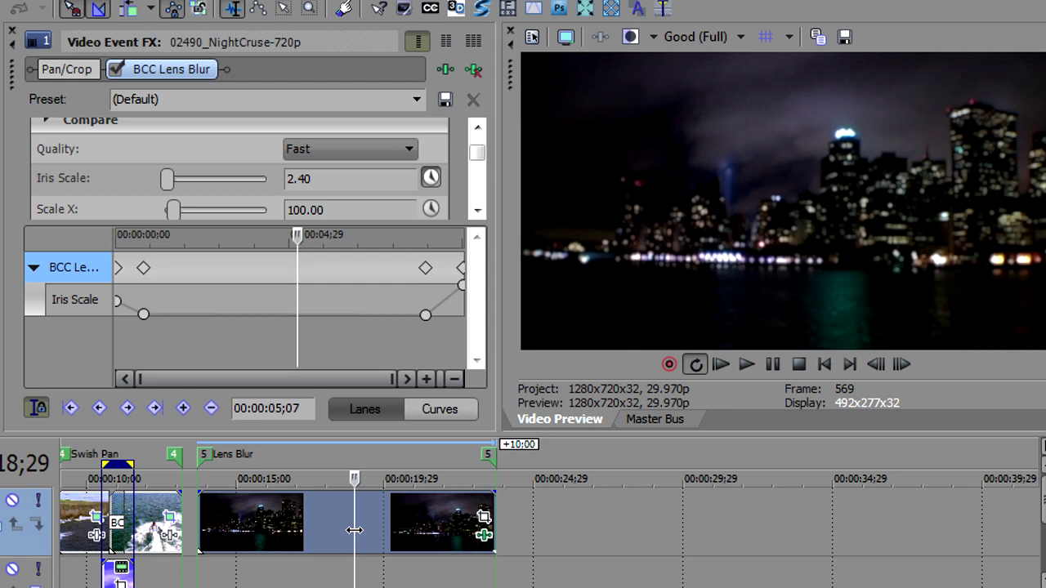